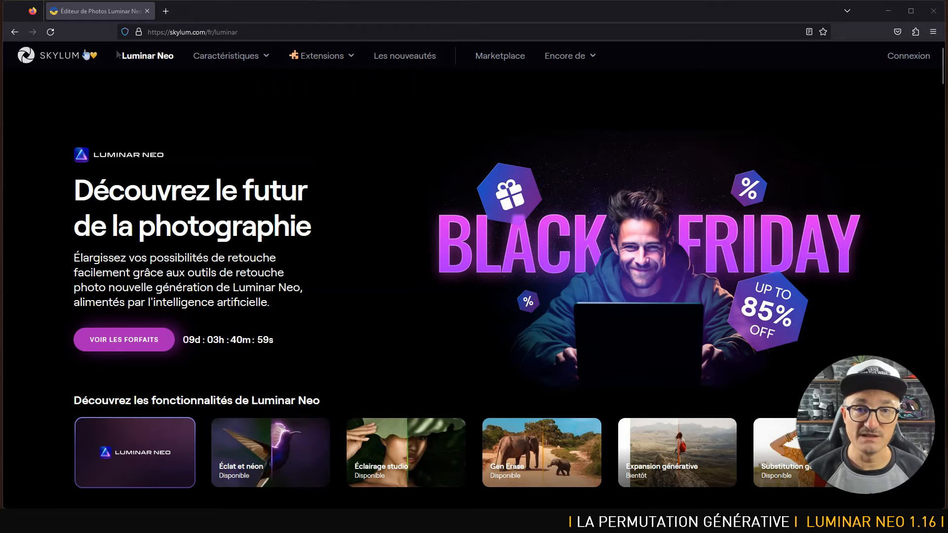
Open the Luminar Neo 1.16.0 release notes from the Les nouveautés page of the Skylum website
{"action": "left_click", "coordinate": [250, 35]}
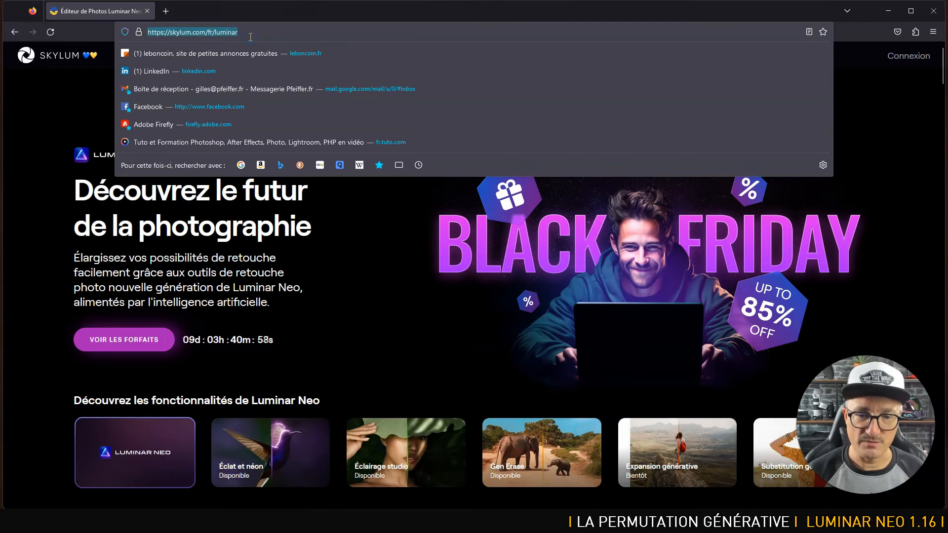
{"action": "left_click", "coordinate": [438, 181]}
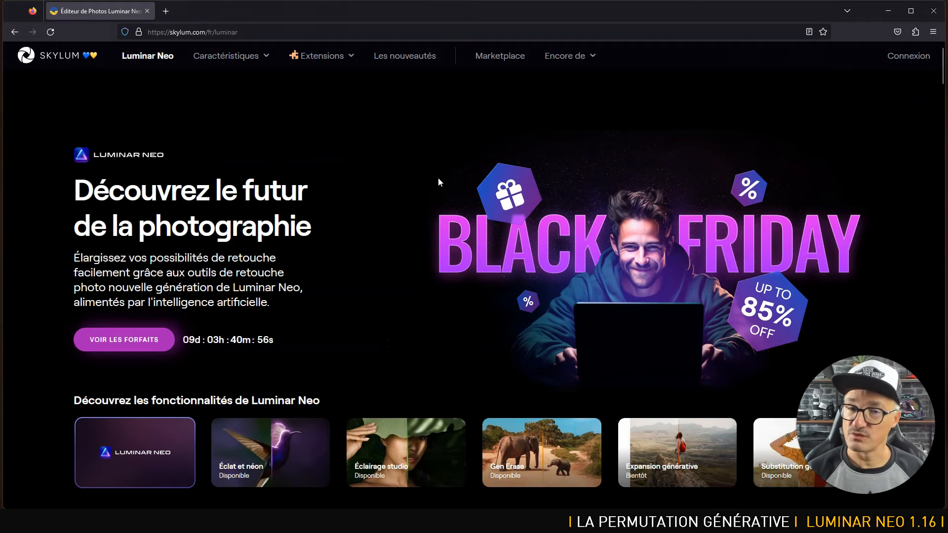
{"action": "left_click", "coordinate": [408, 58]}
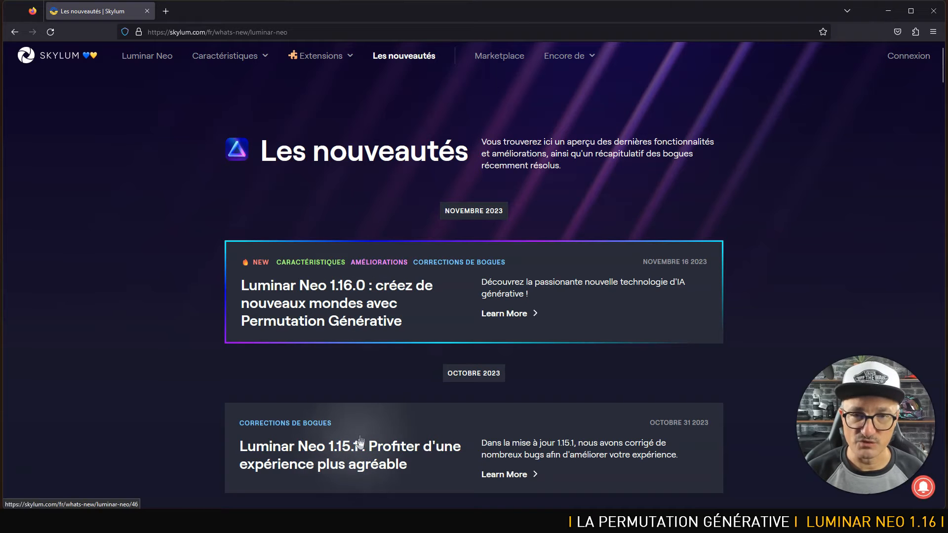
{"action": "left_click", "coordinate": [368, 312]}
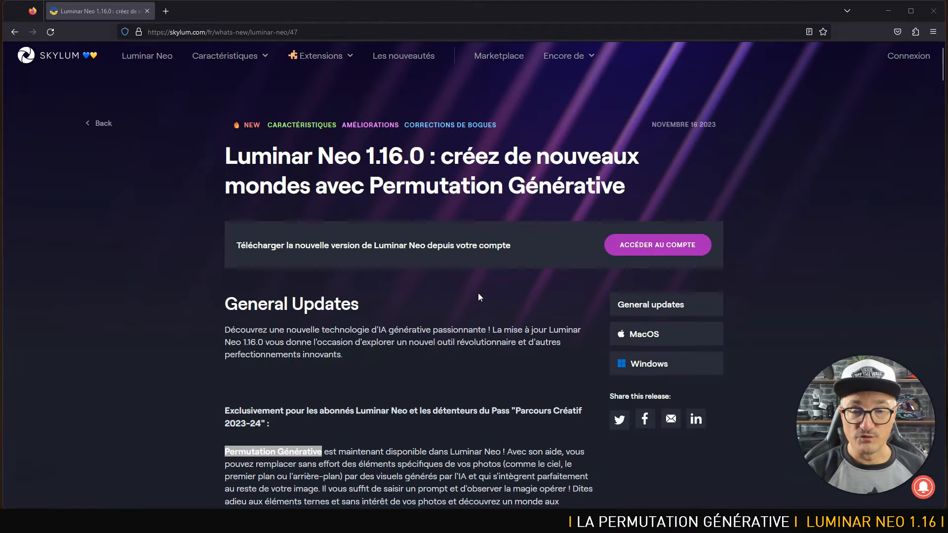
Read the General Updates section on Permutation Générative, highlighting who gets it, the replacement of photo elements and the use of a prompt
{"action": "scroll", "coordinate": [503, 292], "scroll_direction": "down", "scroll_amount": 3}
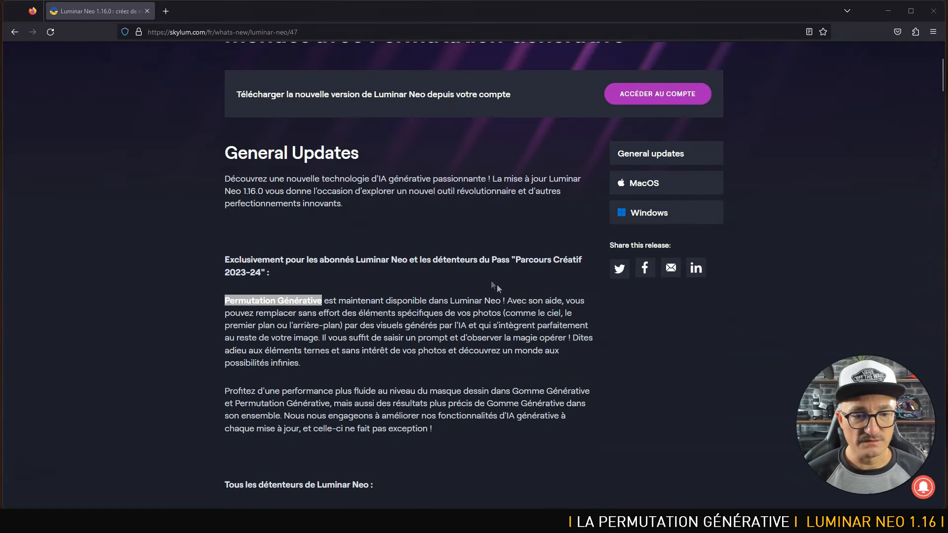
{"action": "left_click_drag", "start_coordinate": [322, 301], "coordinate": [229, 295]}
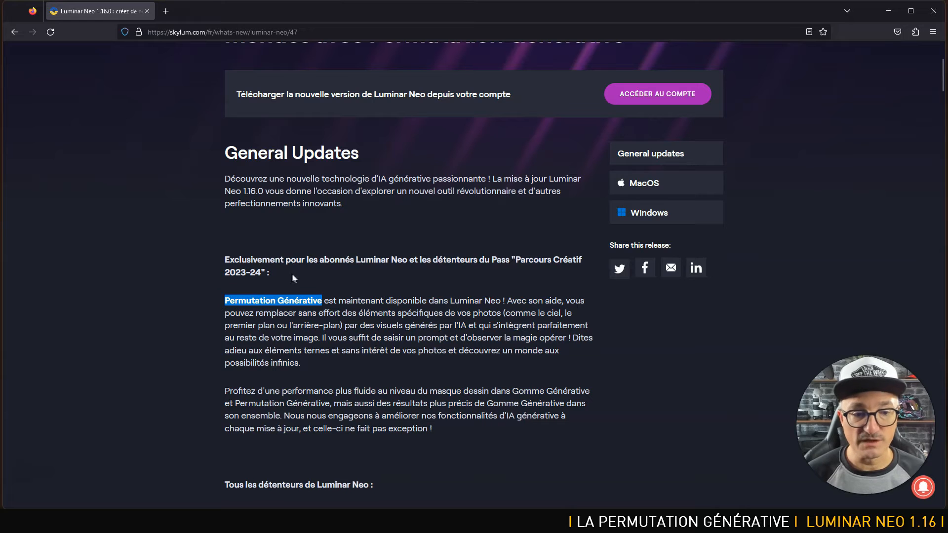
{"action": "left_click_drag", "start_coordinate": [294, 274], "coordinate": [218, 263]}
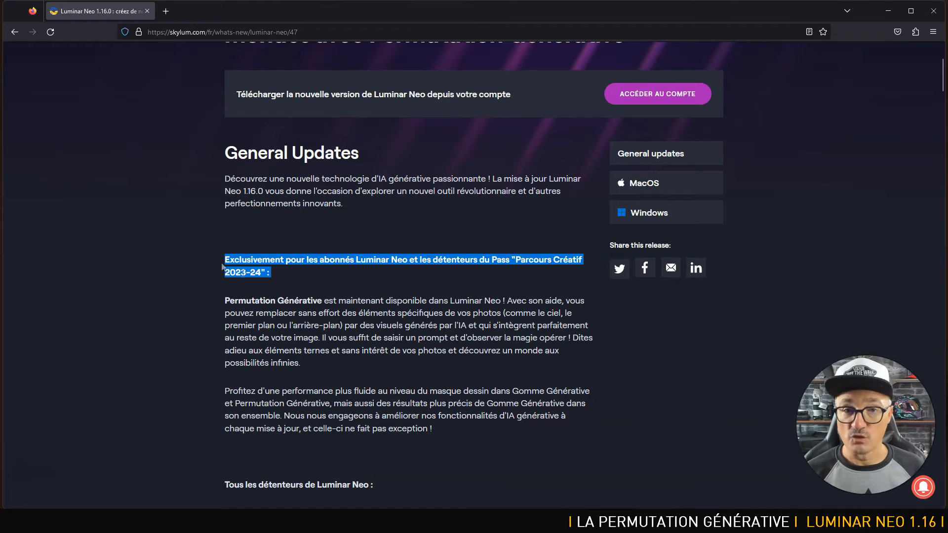
{"action": "left_click_drag", "start_coordinate": [324, 300], "coordinate": [500, 310]}
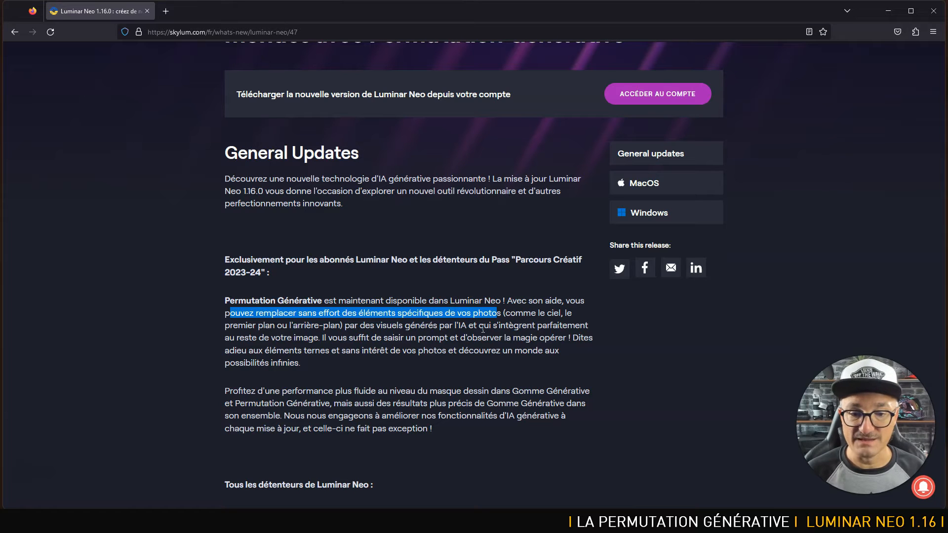
{"action": "left_click_drag", "start_coordinate": [410, 338], "coordinate": [452, 337]}
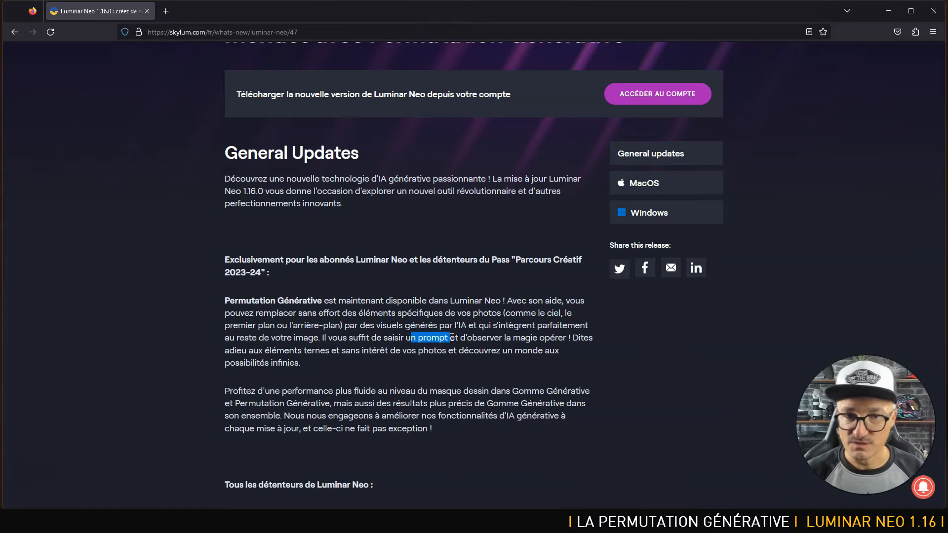
{"action": "scroll", "coordinate": [451, 338], "scroll_direction": "up", "scroll_amount": 3}
{"action": "scroll", "coordinate": [451, 338], "scroll_direction": "down", "scroll_amount": 6}
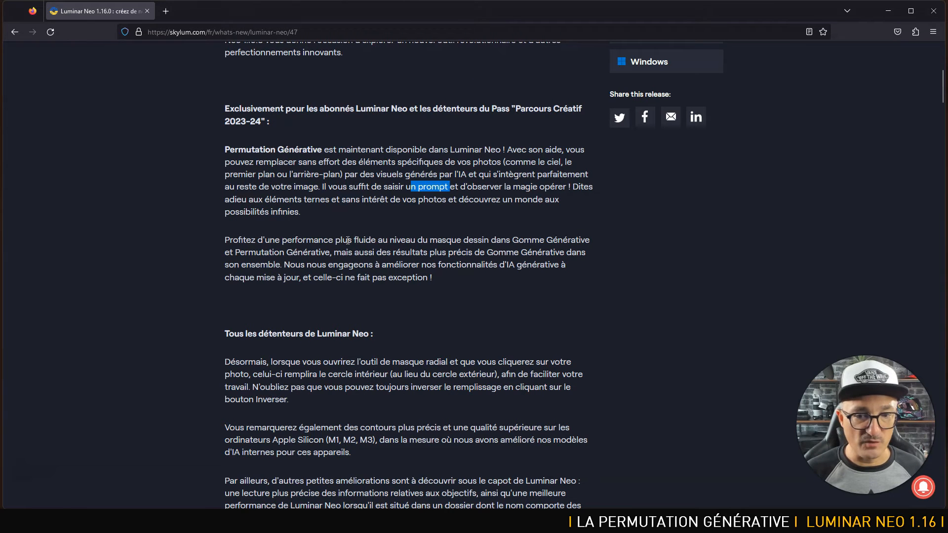
{"action": "scroll", "coordinate": [495, 238], "scroll_direction": "up", "scroll_amount": 3}
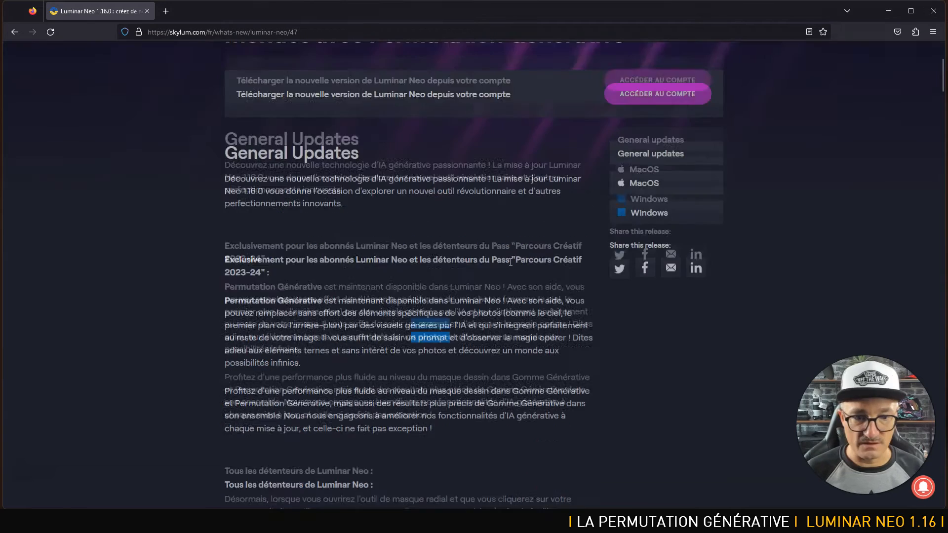
Read the improvements for all Luminar Neo owners, highlighting the radial mask and Apple Silicon (M1, M2, M3) passages
{"action": "scroll", "coordinate": [511, 262], "scroll_direction": "down", "scroll_amount": 7}
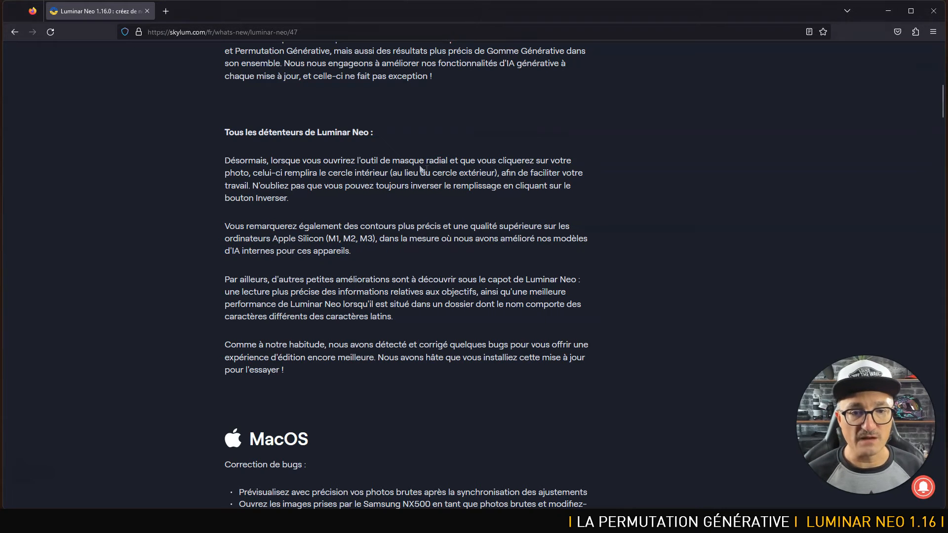
{"action": "left_click_drag", "start_coordinate": [390, 158], "coordinate": [460, 160]}
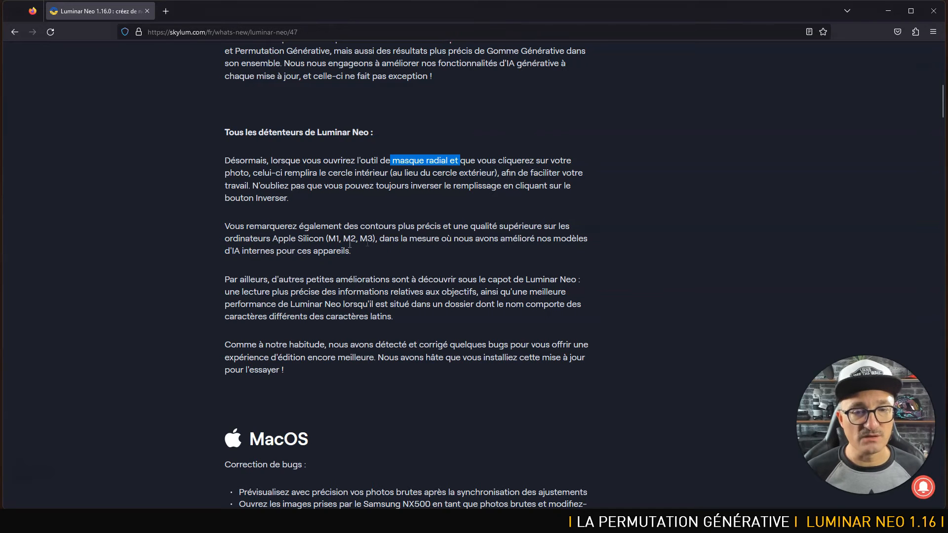
{"action": "left_click_drag", "start_coordinate": [375, 239], "coordinate": [319, 236]}
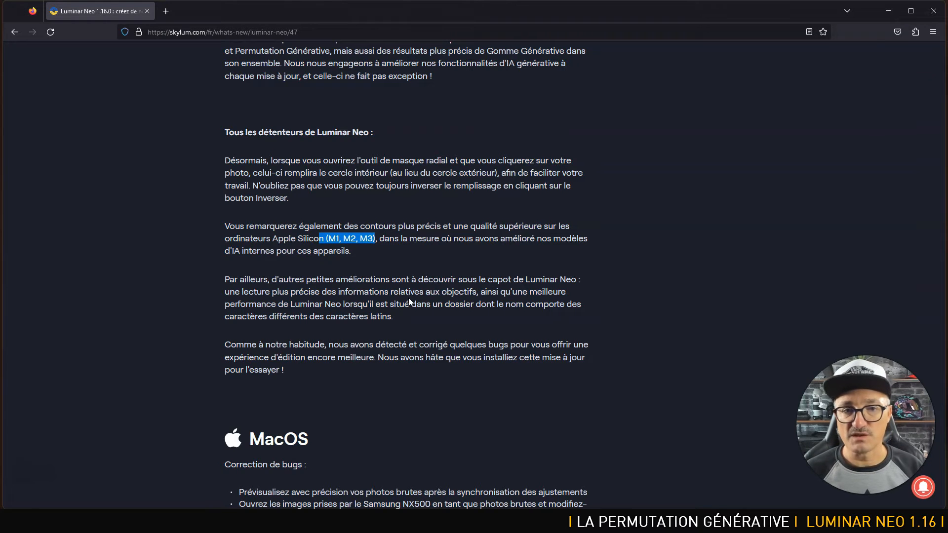
{"action": "scroll", "coordinate": [407, 297], "scroll_direction": "up", "scroll_amount": 3}
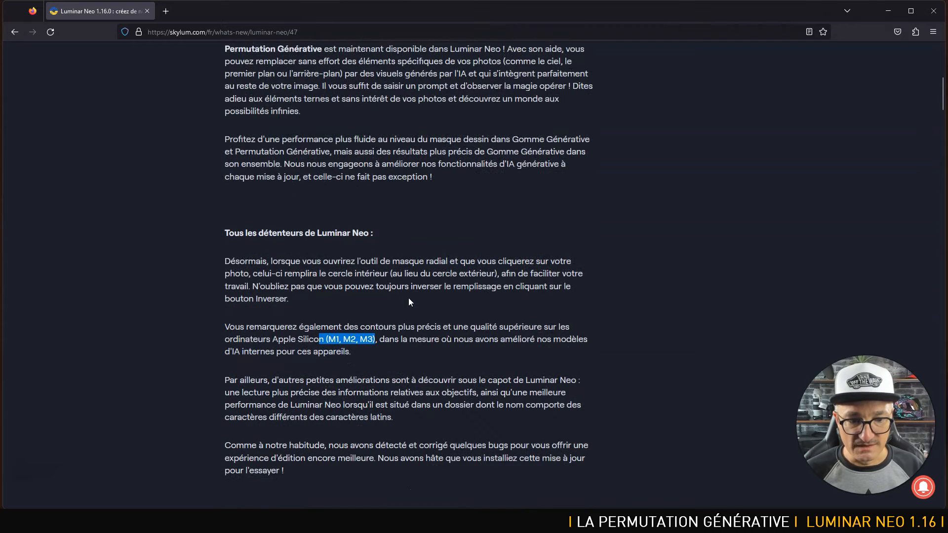
{"action": "scroll", "coordinate": [408, 297], "scroll_direction": "down", "scroll_amount": 4}
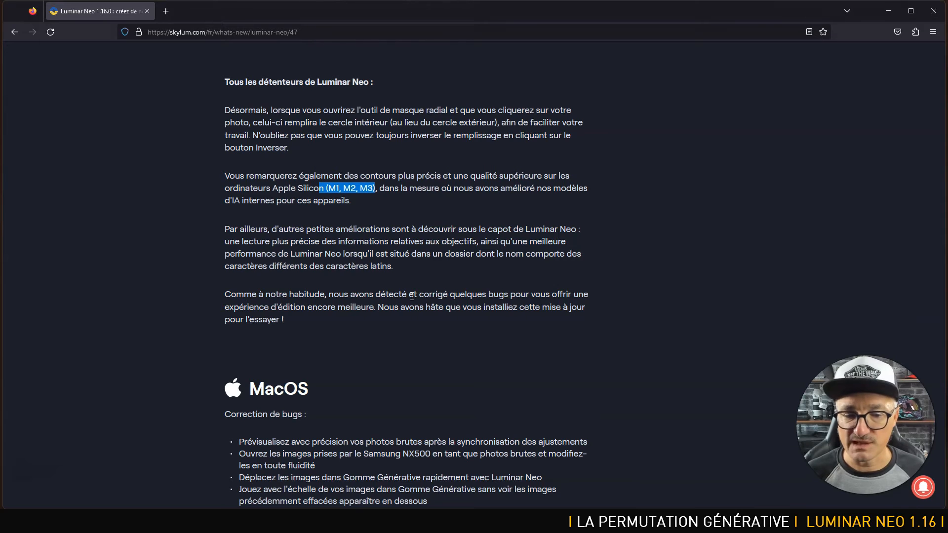
{"action": "scroll", "coordinate": [411, 296], "scroll_direction": "up", "scroll_amount": 10}
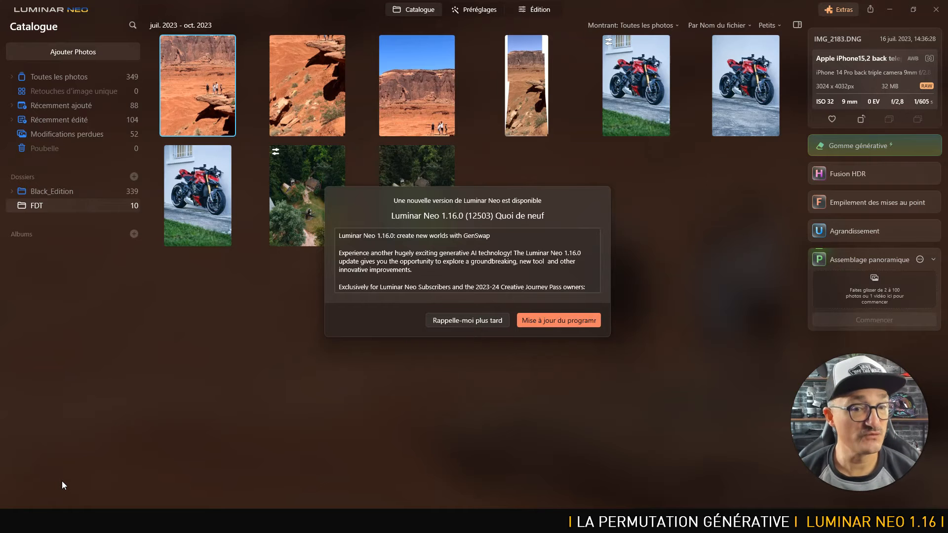
Review the update notes in Luminar Neo, install the 1.16.0 update and launch the updated program
{"action": "scroll", "coordinate": [536, 279], "scroll_direction": "down", "scroll_amount": 1}
{"action": "scroll", "coordinate": [536, 279], "scroll_direction": "down", "scroll_amount": 6}
{"action": "scroll", "coordinate": [536, 281], "scroll_direction": "up", "scroll_amount": 6}
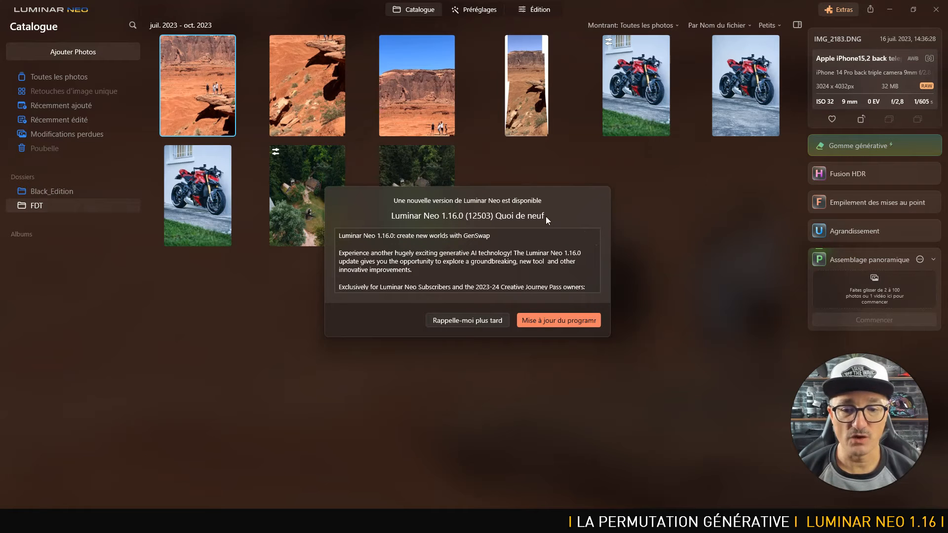
{"action": "left_click", "coordinate": [553, 320]}
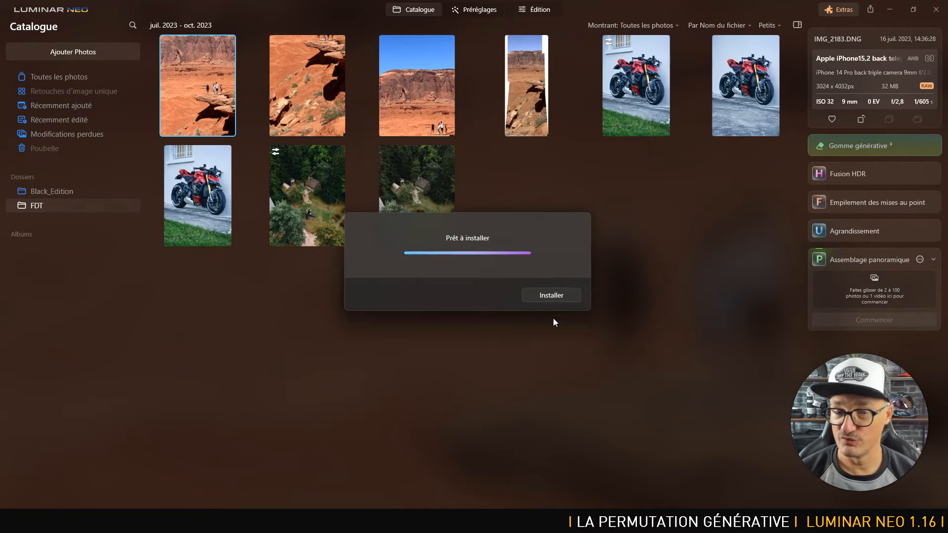
{"action": "left_click", "coordinate": [547, 298]}
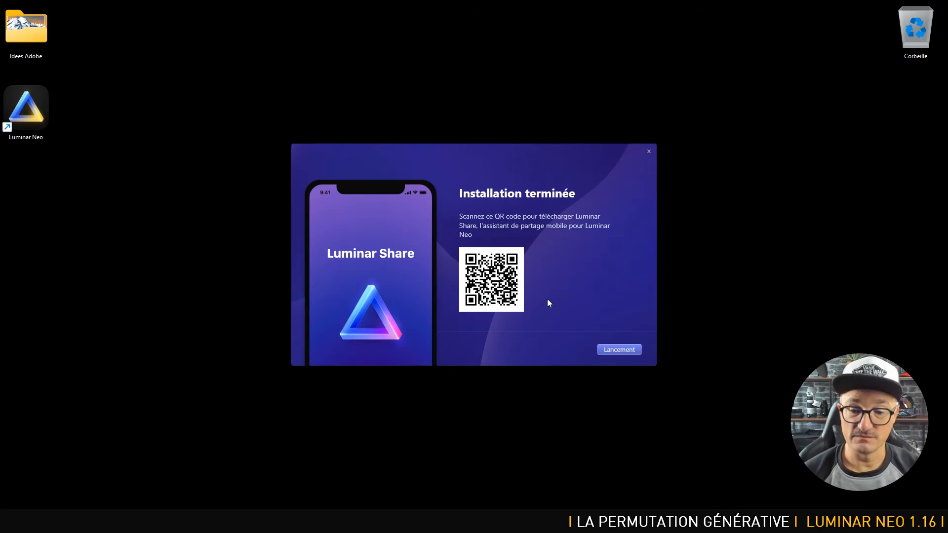
{"action": "left_click", "coordinate": [623, 350]}
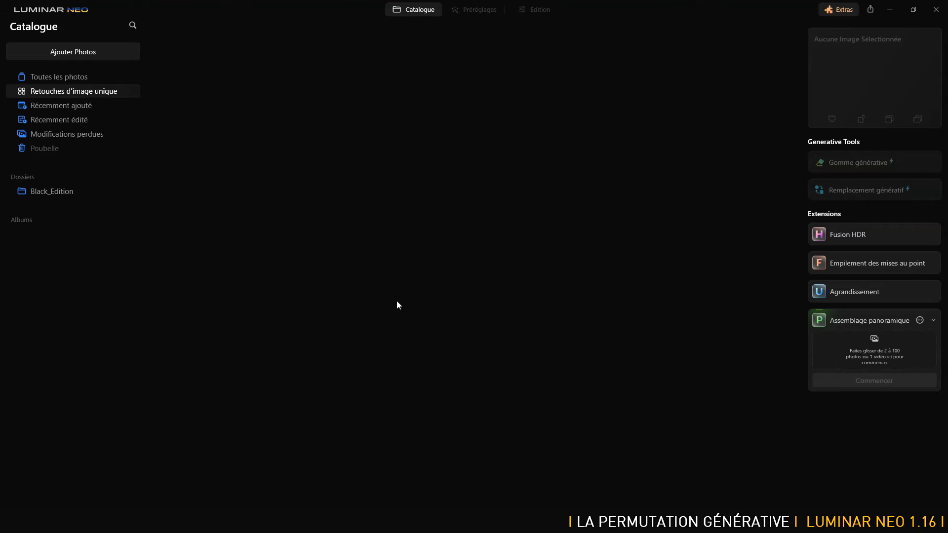
Switch to the FDT folder in File Explorer and select all eight JPG photos to show them
{"action": "key", "text": "alt+Tab"}
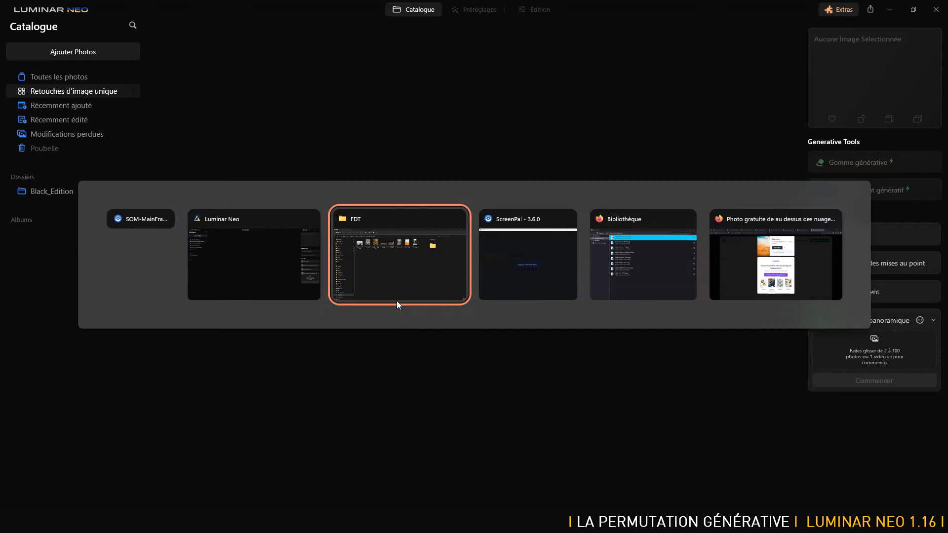
{"action": "left_click", "coordinate": [190, 104]}
{"action": "left_click", "coordinate": [599, 111], "text": "shift"}
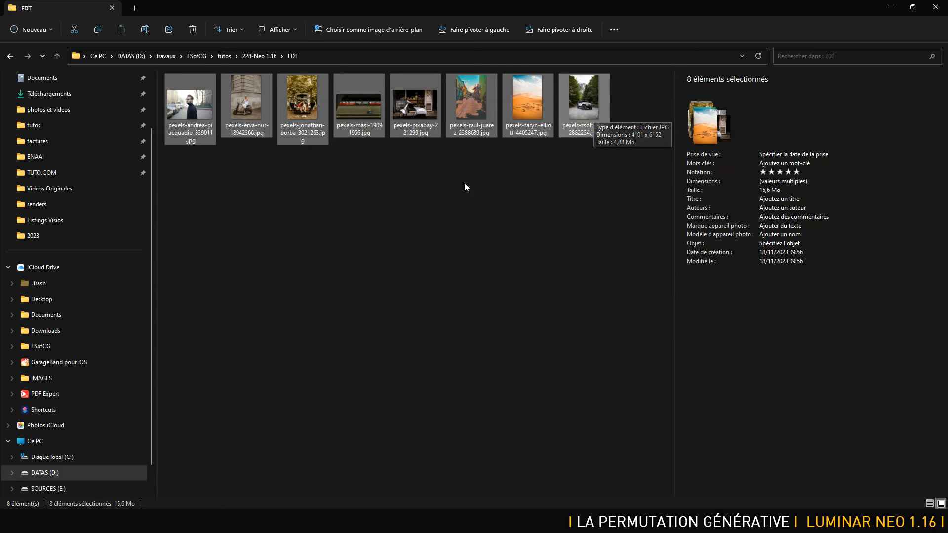
Switch back to Luminar Neo and add the FDT folder inside 228-Neo 1.16 to the catalogue
{"action": "mouse_move", "coordinate": [435, 521]}
{"action": "left_click", "coordinate": [435, 473]}
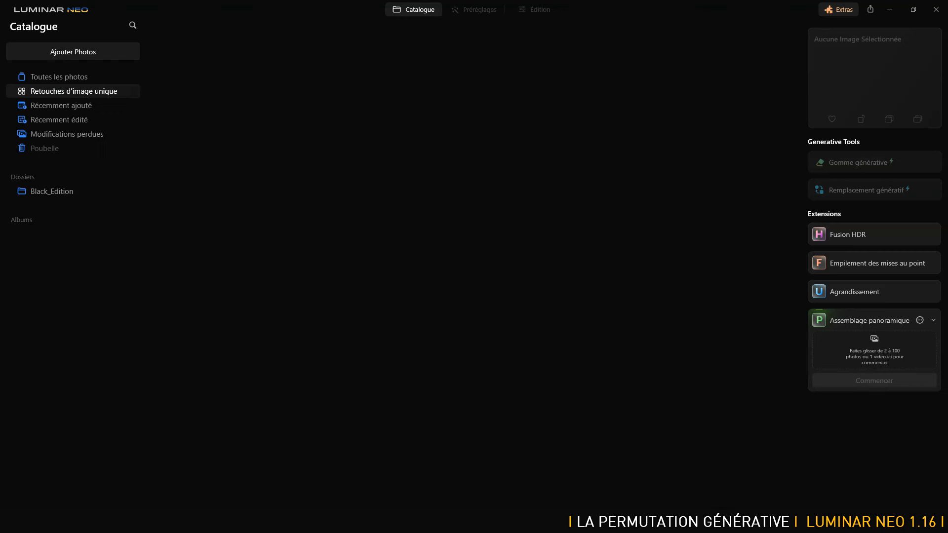
{"action": "left_click", "coordinate": [67, 52]}
{"action": "left_click", "coordinate": [41, 87]}
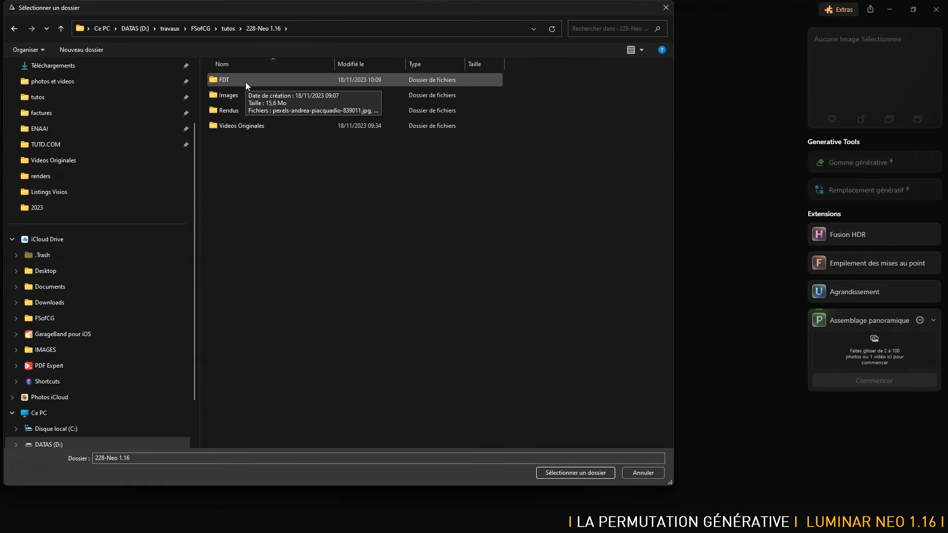
{"action": "double_click", "coordinate": [246, 82]}
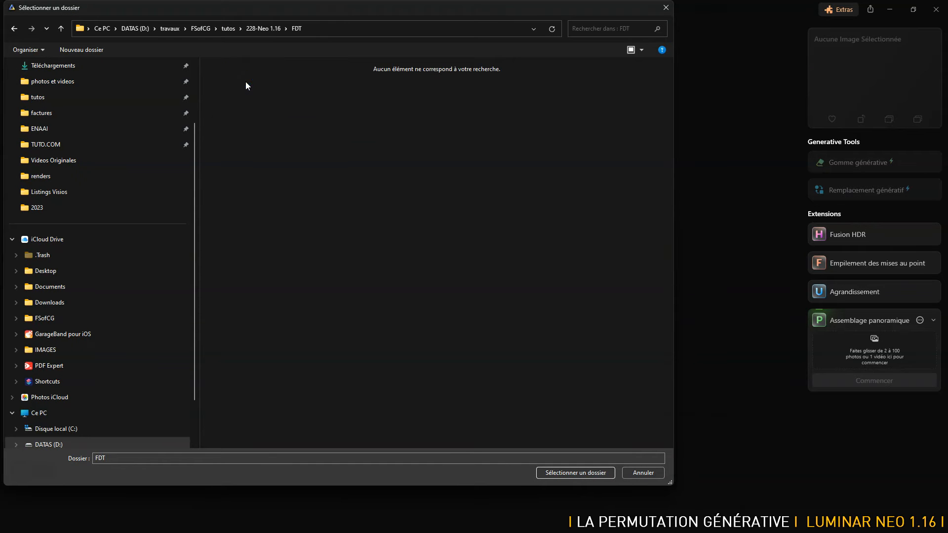
{"action": "left_click", "coordinate": [574, 472]}
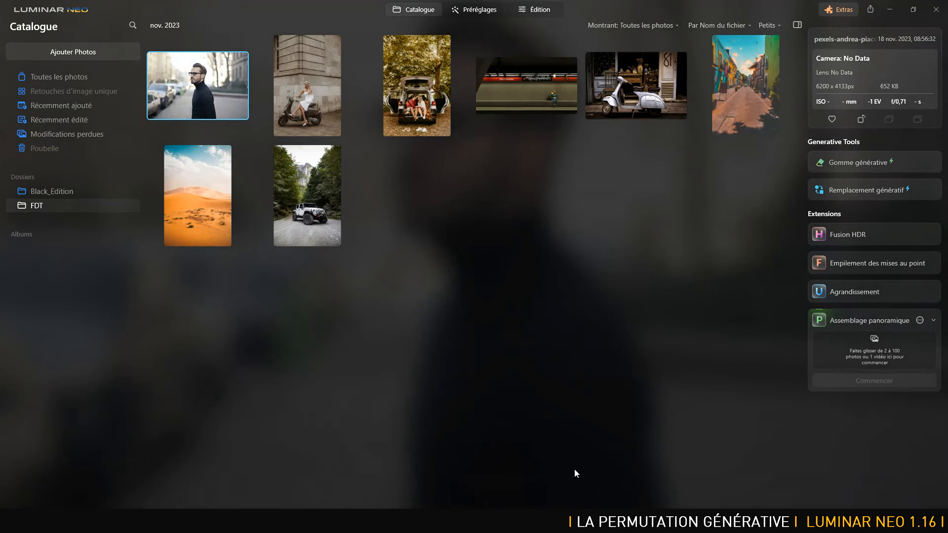
Open the photo of the woman in white on the scooter in the Remplacement génératif tool
{"action": "left_click", "coordinate": [330, 98]}
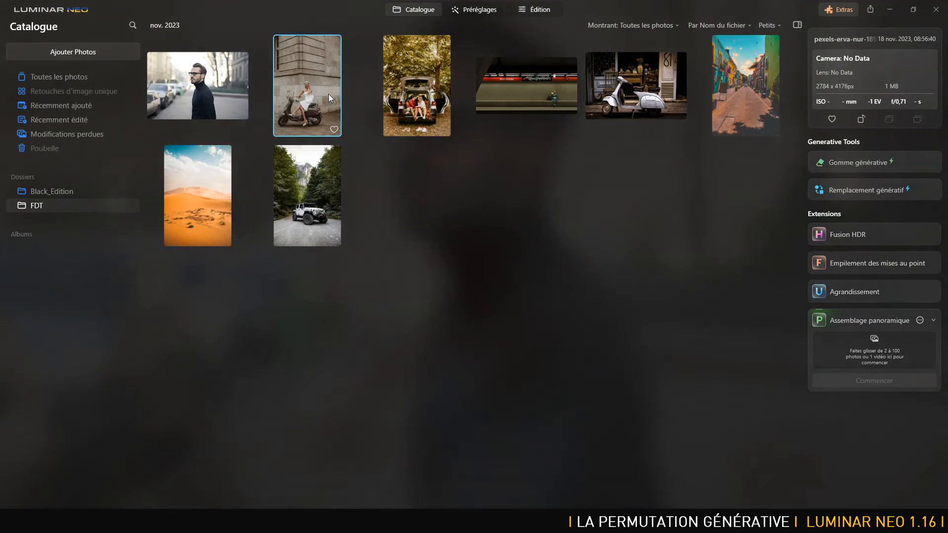
{"action": "double_click", "coordinate": [319, 88]}
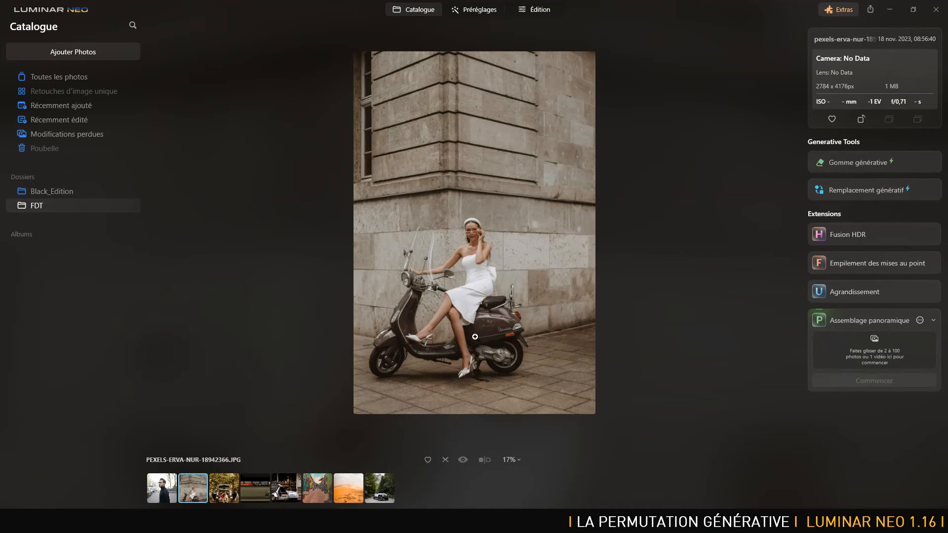
{"action": "left_click", "coordinate": [866, 186]}
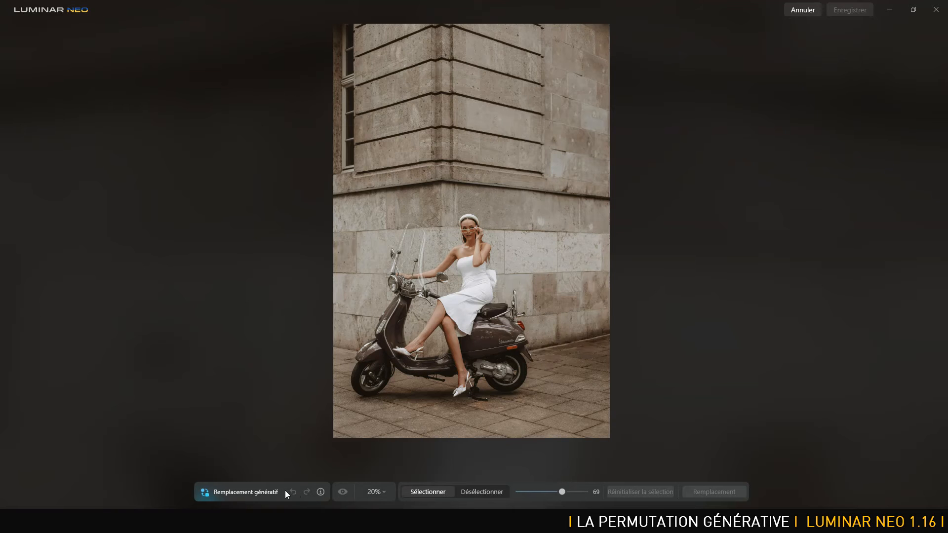
Consult the online GenSwap user guide from the tool's help information, then return to Luminar Neo
{"action": "mouse_move", "coordinate": [322, 494]}
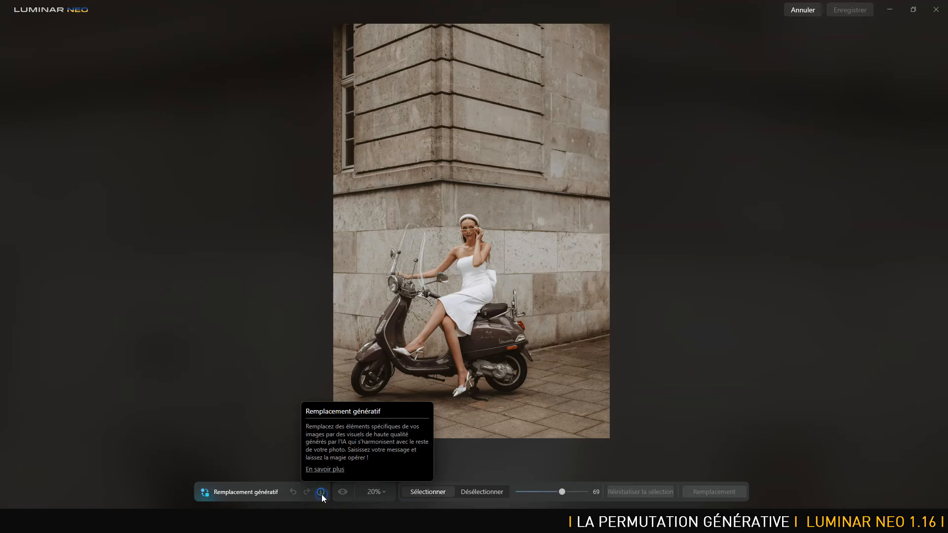
{"action": "left_click", "coordinate": [335, 468]}
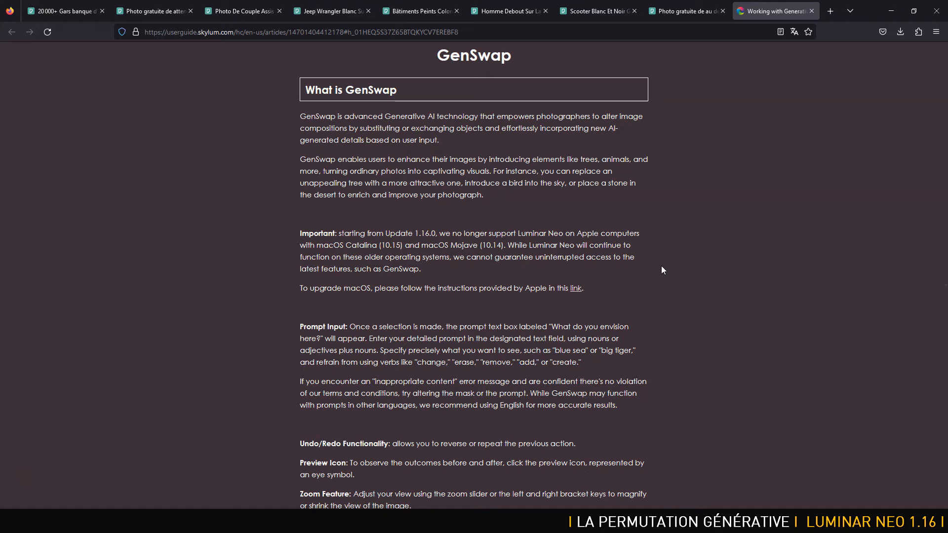
{"action": "key", "text": "alt+Tab"}
{"action": "key", "text": "alt+Tab"}
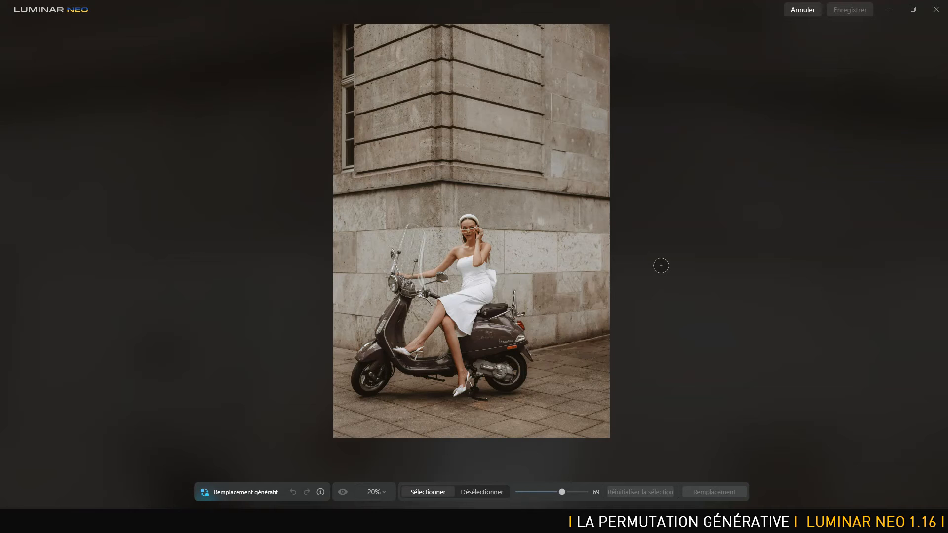
Zoom the photo to 100%, pan to the woman and scooter, and zoom back out to 50%
{"action": "left_click", "coordinate": [375, 491]}
{"action": "left_click", "coordinate": [392, 411]}
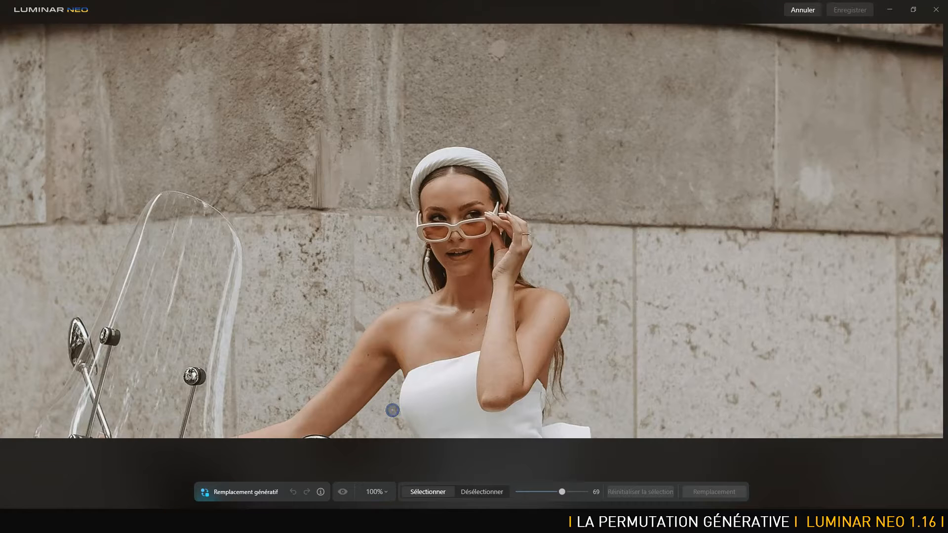
{"action": "scroll", "coordinate": [455, 351], "scroll_direction": "down", "scroll_amount": 2}
{"action": "scroll", "coordinate": [455, 350], "scroll_direction": "up", "scroll_amount": 2}
{"action": "left_click_drag", "start_coordinate": [455, 350], "coordinate": [494, 57]}
{"action": "scroll", "coordinate": [494, 58], "scroll_direction": "down", "scroll_amount": 1}
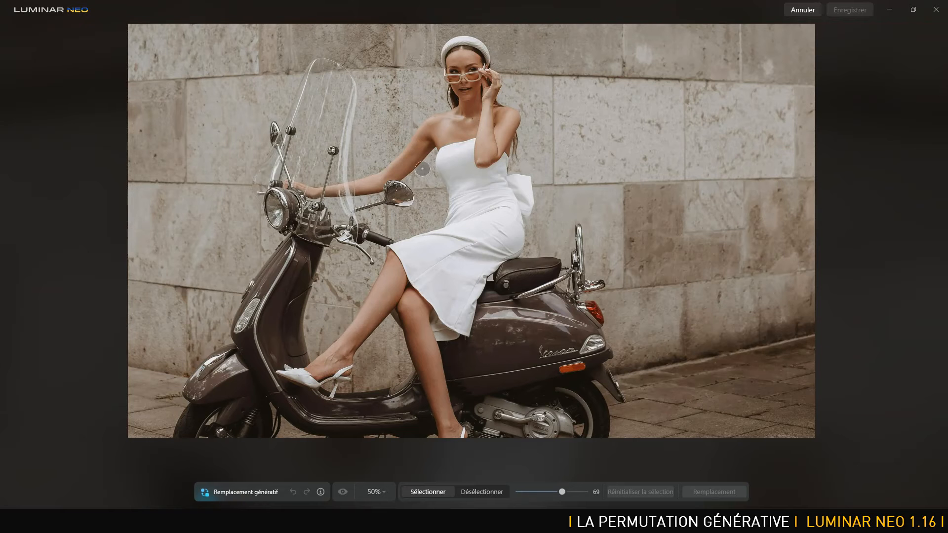
Paint a selection over the woman's white dress and remove the arm and legs from it with the deselect brush at size 43
{"action": "mouse_move", "coordinate": [484, 206]}
{"action": "left_mouse_down"}
{"action": "mouse_move", "coordinate": [561, 173]}
{"action": "mouse_move", "coordinate": [561, 185]}
{"action": "left_mouse_up"}
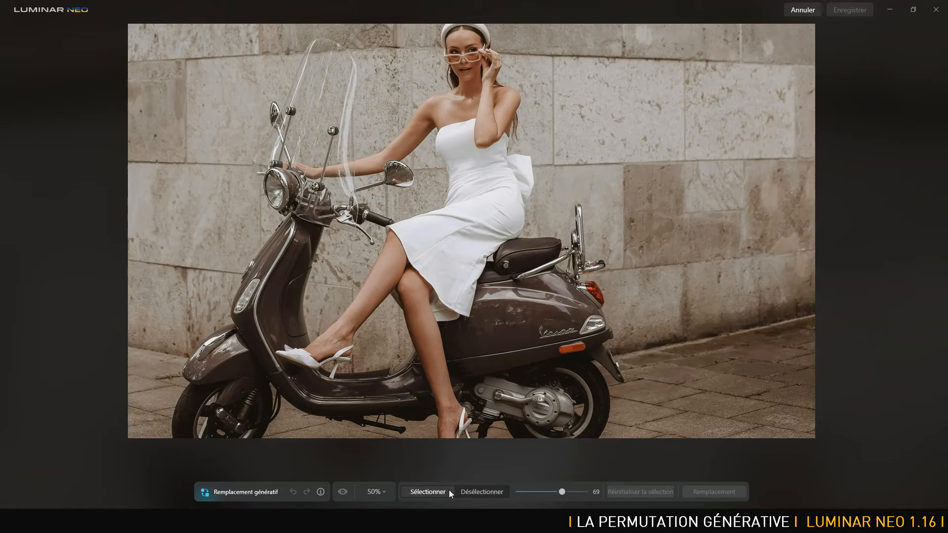
{"action": "mouse_move", "coordinate": [506, 140]}
{"action": "left_mouse_down"}
{"action": "mouse_move", "coordinate": [449, 136]}
{"action": "mouse_move", "coordinate": [443, 192]}
{"action": "mouse_move", "coordinate": [390, 232]}
{"action": "mouse_move", "coordinate": [462, 309]}
{"action": "mouse_move", "coordinate": [441, 313]}
{"action": "mouse_move", "coordinate": [405, 294]}
{"action": "mouse_move", "coordinate": [399, 280]}
{"action": "mouse_move", "coordinate": [438, 307]}
{"action": "mouse_move", "coordinate": [466, 308]}
{"action": "mouse_move", "coordinate": [530, 187]}
{"action": "mouse_move", "coordinate": [527, 150]}
{"action": "mouse_move", "coordinate": [461, 149]}
{"action": "mouse_move", "coordinate": [500, 161]}
{"action": "mouse_move", "coordinate": [505, 198]}
{"action": "mouse_move", "coordinate": [447, 276]}
{"action": "mouse_move", "coordinate": [424, 256]}
{"action": "mouse_move", "coordinate": [474, 168]}
{"action": "mouse_move", "coordinate": [490, 180]}
{"action": "mouse_move", "coordinate": [436, 250]}
{"action": "left_mouse_up"}
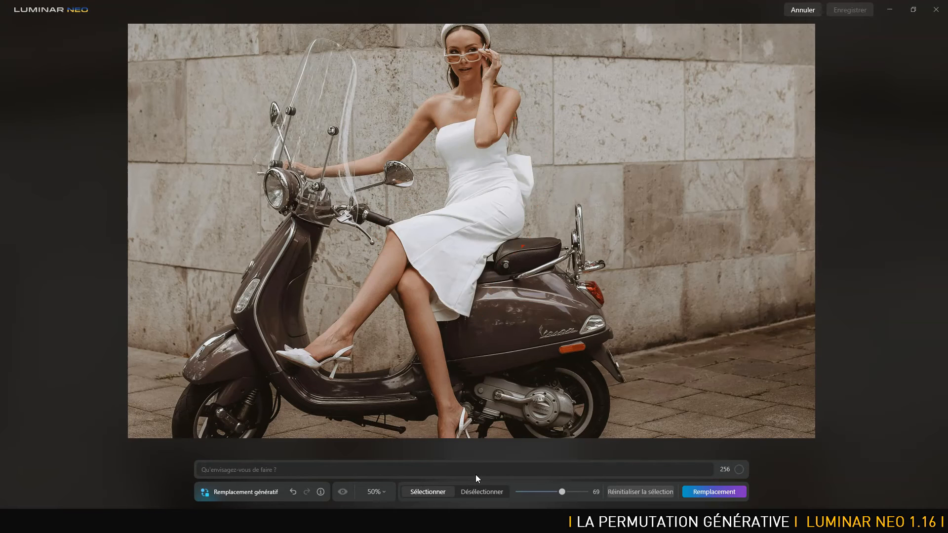
{"action": "left_click", "coordinate": [480, 492]}
{"action": "left_click_drag", "start_coordinate": [562, 492], "coordinate": [543, 492]}
{"action": "mouse_move", "coordinate": [536, 117]}
{"action": "left_mouse_down"}
{"action": "mouse_move", "coordinate": [523, 137]}
{"action": "mouse_move", "coordinate": [527, 126]}
{"action": "mouse_move", "coordinate": [537, 135]}
{"action": "mouse_move", "coordinate": [549, 187]}
{"action": "mouse_move", "coordinate": [534, 244]}
{"action": "mouse_move", "coordinate": [471, 333]}
{"action": "mouse_move", "coordinate": [435, 340]}
{"action": "mouse_move", "coordinate": [409, 282]}
{"action": "mouse_move", "coordinate": [415, 317]}
{"action": "left_mouse_up"}
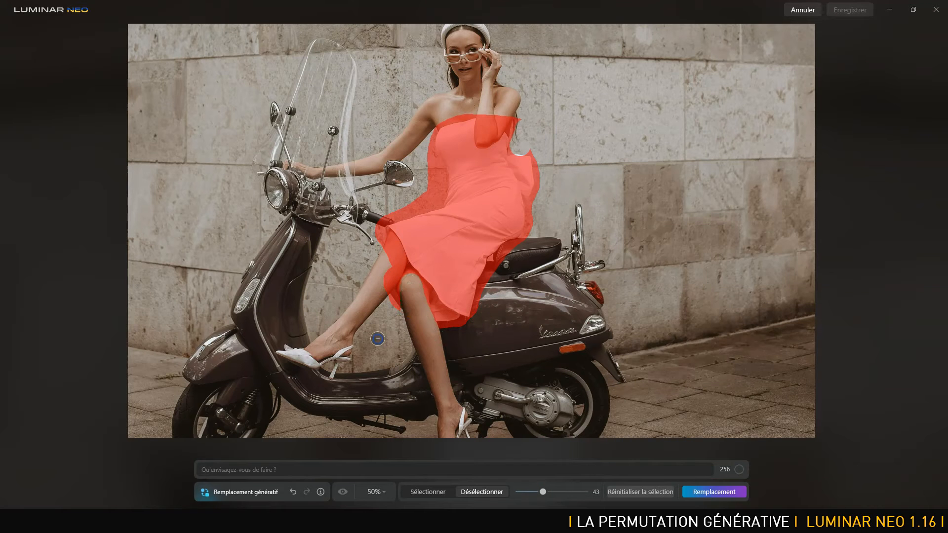
{"action": "mouse_move", "coordinate": [393, 261]}
{"action": "left_mouse_down"}
{"action": "mouse_move", "coordinate": [369, 220]}
{"action": "mouse_move", "coordinate": [423, 190]}
{"action": "mouse_move", "coordinate": [419, 135]}
{"action": "mouse_move", "coordinate": [442, 113]}
{"action": "mouse_move", "coordinate": [486, 108]}
{"action": "mouse_move", "coordinate": [483, 138]}
{"action": "mouse_move", "coordinate": [508, 102]}
{"action": "left_mouse_up"}
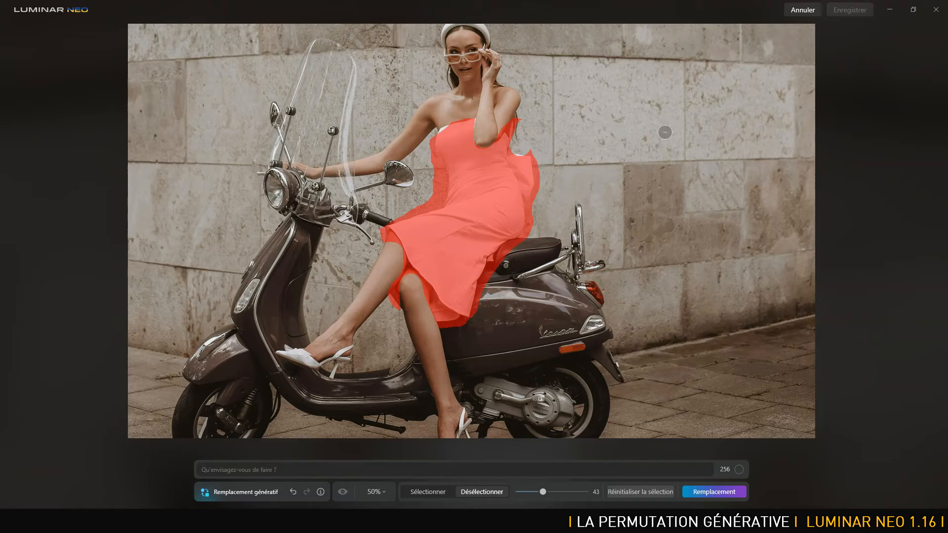
{"action": "left_click", "coordinate": [647, 492]}
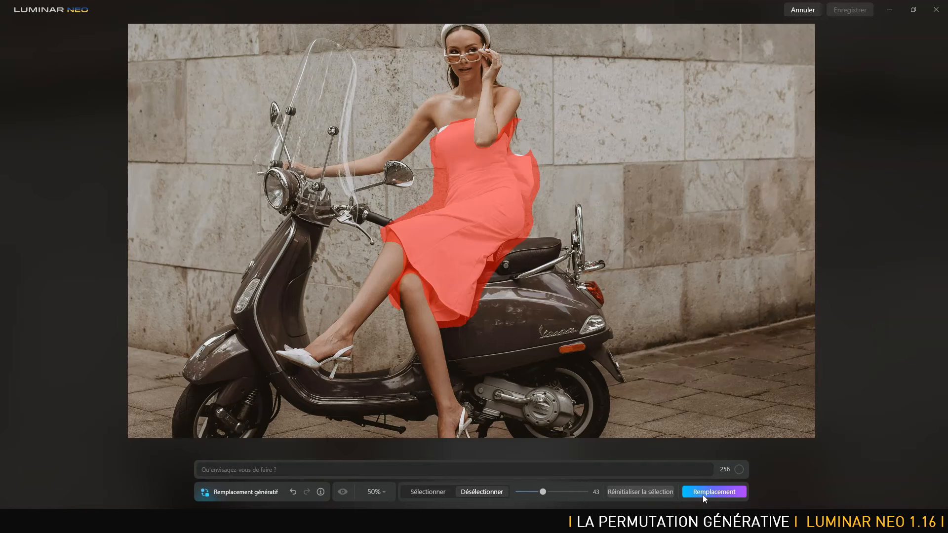
Enter the prompt "robe rouge", add the missed spots at the bow and bodice to the selection, and generate the replacement
{"action": "left_click", "coordinate": [223, 470]}
{"action": "type", "text": "robe rouge"}
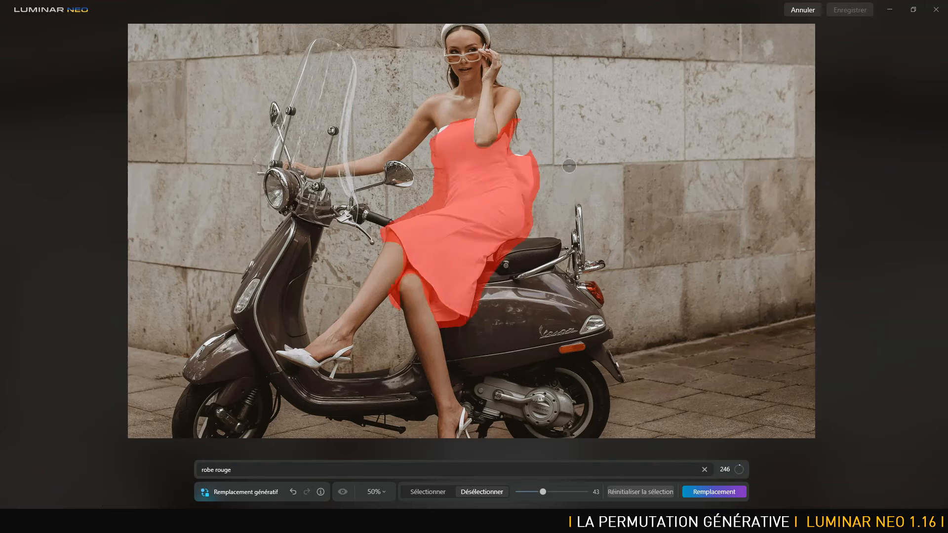
{"action": "left_click", "coordinate": [431, 490]}
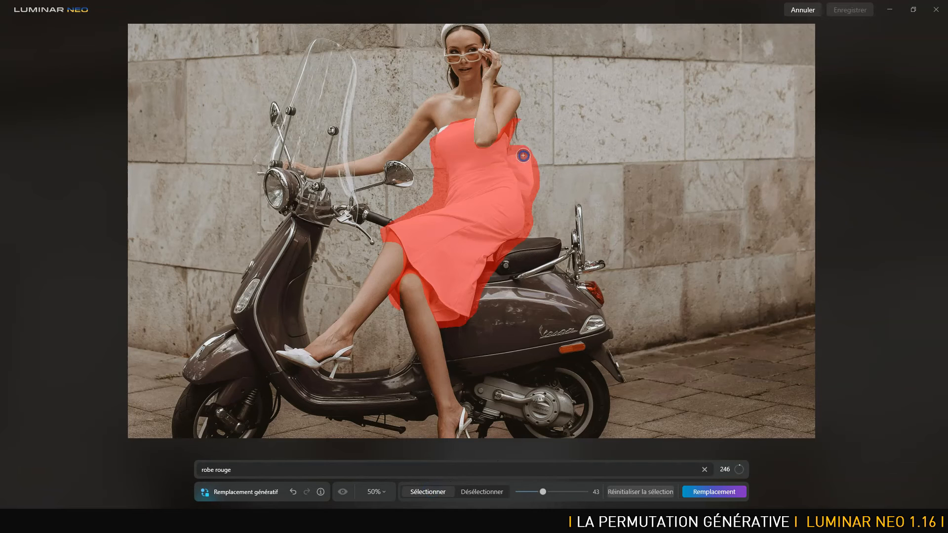
{"action": "left_click_drag", "start_coordinate": [446, 134], "coordinate": [445, 141]}
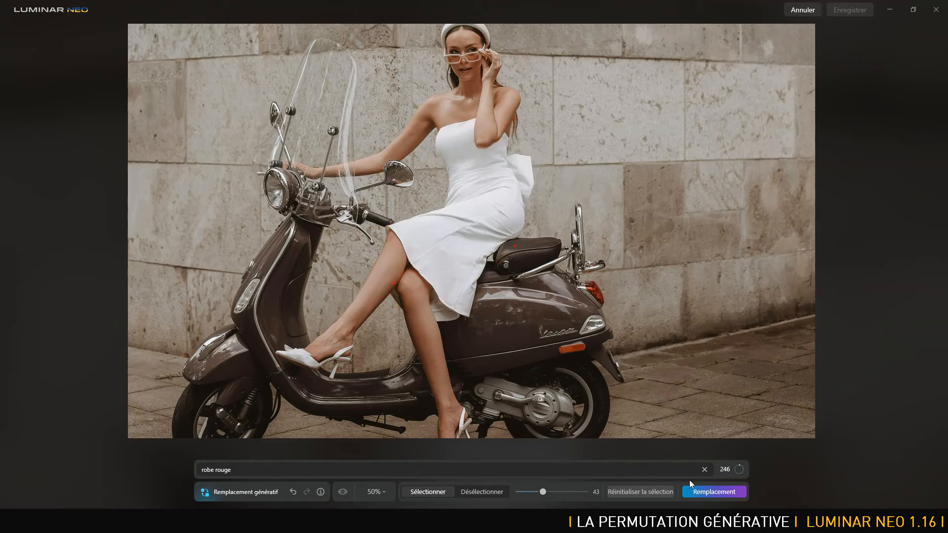
{"action": "left_click", "coordinate": [713, 491]}
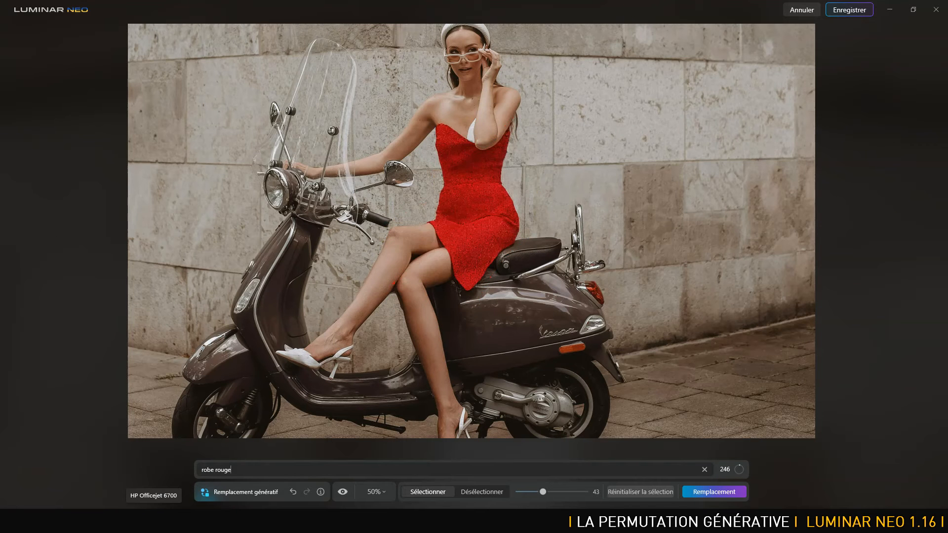
Examine the generated red dress up close at 200%, from the knees and hem up to the bodice and bent arm
{"action": "key", "text": "ctrl+plus"}
{"action": "key", "text": "ctrl+plus"}
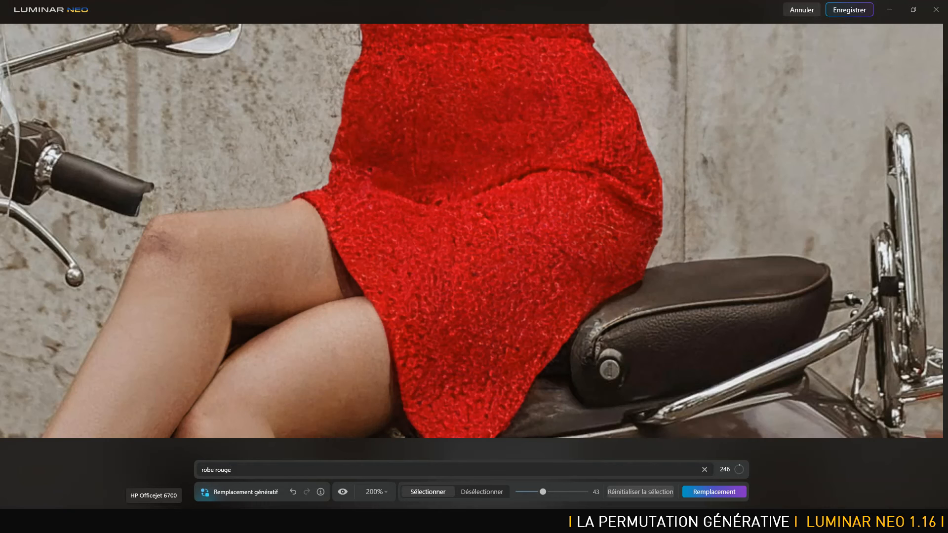
{"action": "key", "text": "space"}
{"action": "left_click_drag", "start_coordinate": [282, 379], "coordinate": [418, 244]}
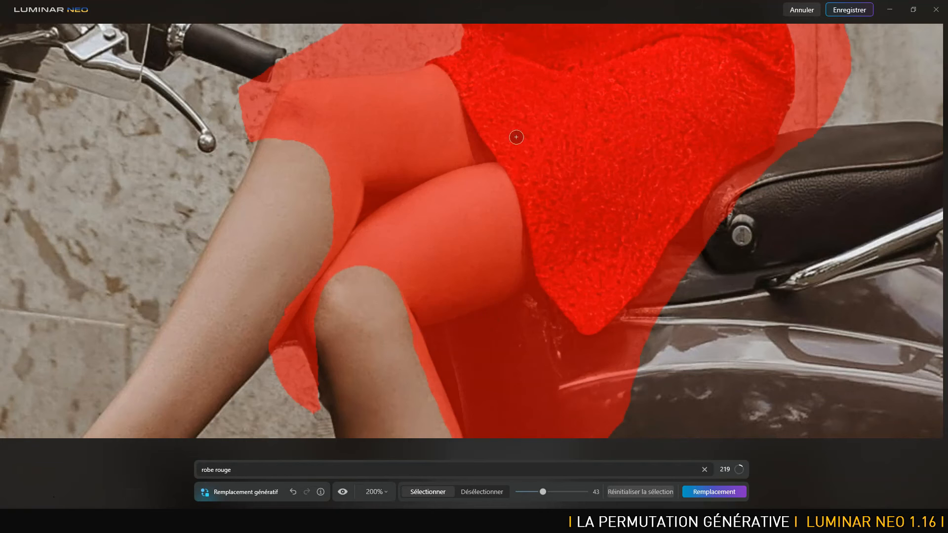
{"action": "key", "text": "space"}
{"action": "left_click_drag", "start_coordinate": [556, 202], "coordinate": [532, 322]}
{"action": "left_click_drag", "start_coordinate": [601, 93], "coordinate": [558, 357]}
{"action": "left_click_drag", "start_coordinate": [599, 178], "coordinate": [583, 259]}
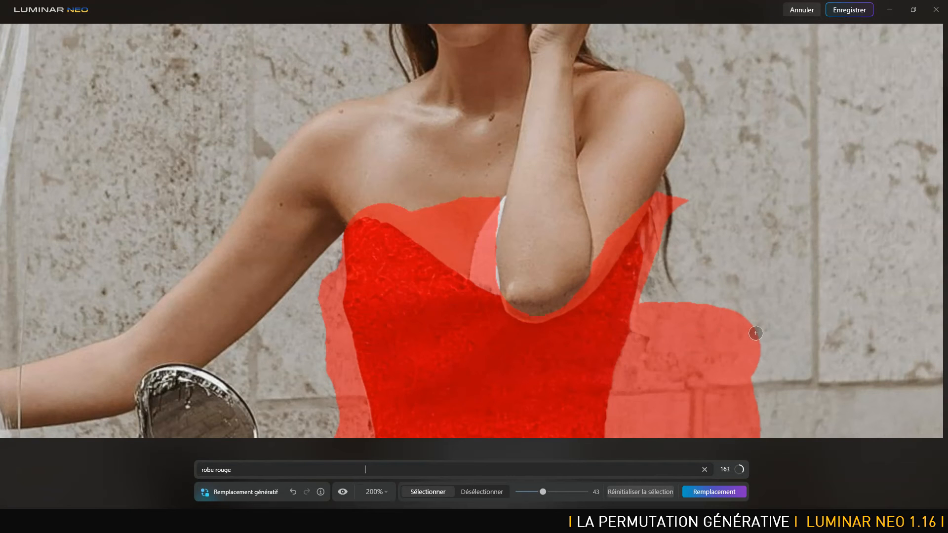
{"action": "key", "text": "ctrl+0"}
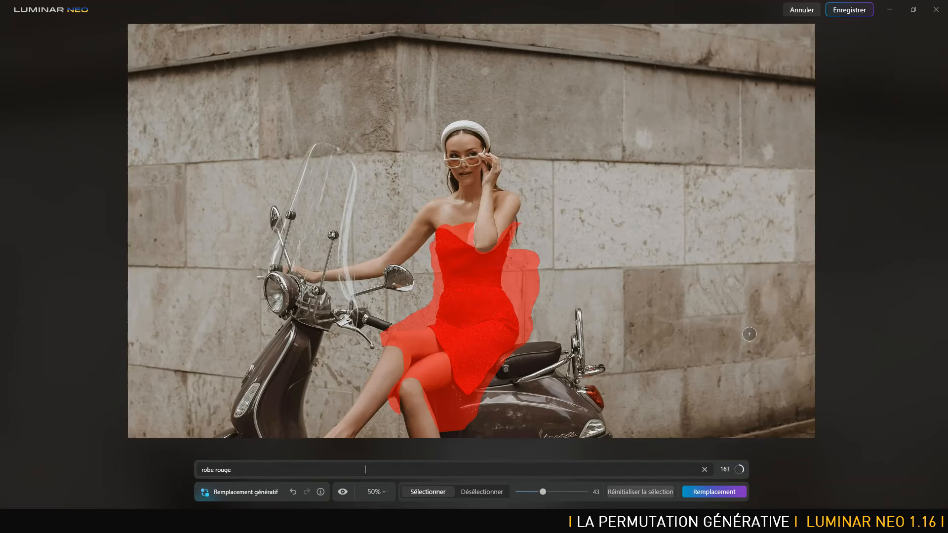
{"action": "left_click_drag", "start_coordinate": [620, 332], "coordinate": [650, 234]}
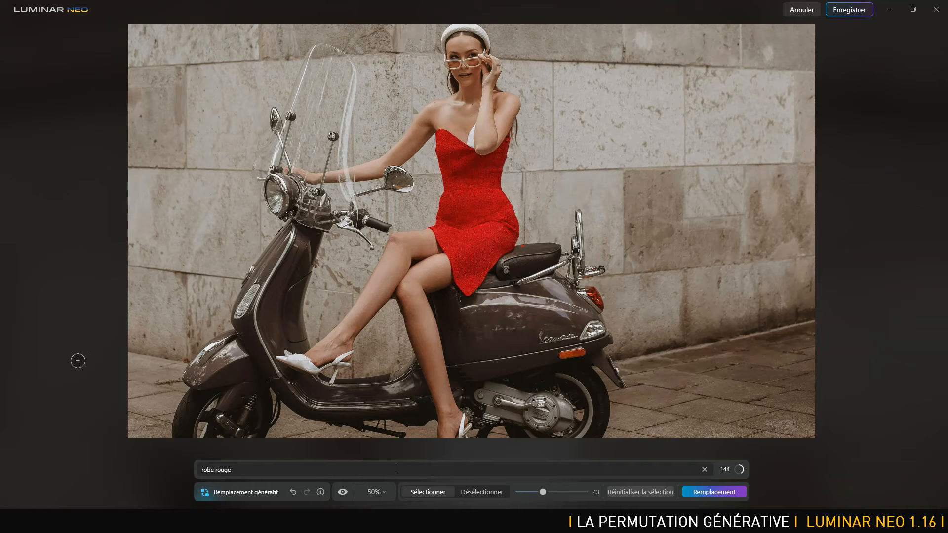
Regenerate the dress with the prompt "robe longue rouge et blanche" and save the result
{"action": "left_click_drag", "start_coordinate": [216, 470], "coordinate": [256, 469]}
{"action": "key", "text": "BackSpace"}
{"action": "type", "text": "longue rouge et blanche"}
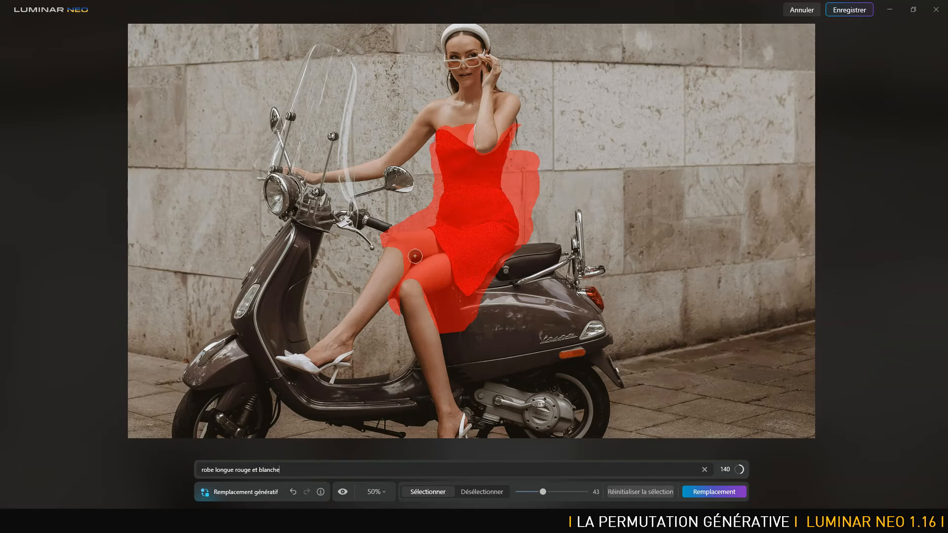
{"action": "left_click", "coordinate": [710, 492]}
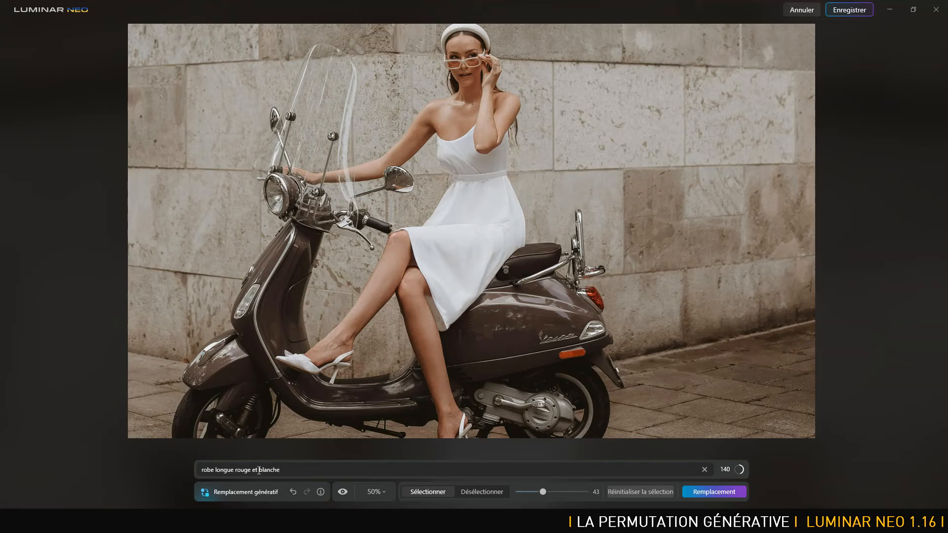
{"action": "left_click", "coordinate": [852, 10]}
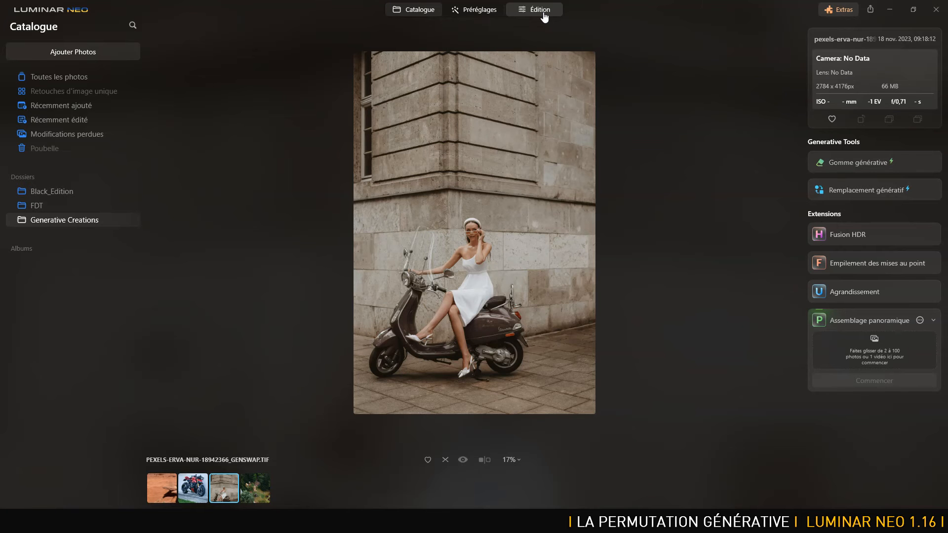
Examine the saved GenSwap image in the catalogue at 50%, focusing on the woman's dress
{"action": "key", "text": "ctrl+plus"}
{"action": "key", "text": "ctrl+plus"}
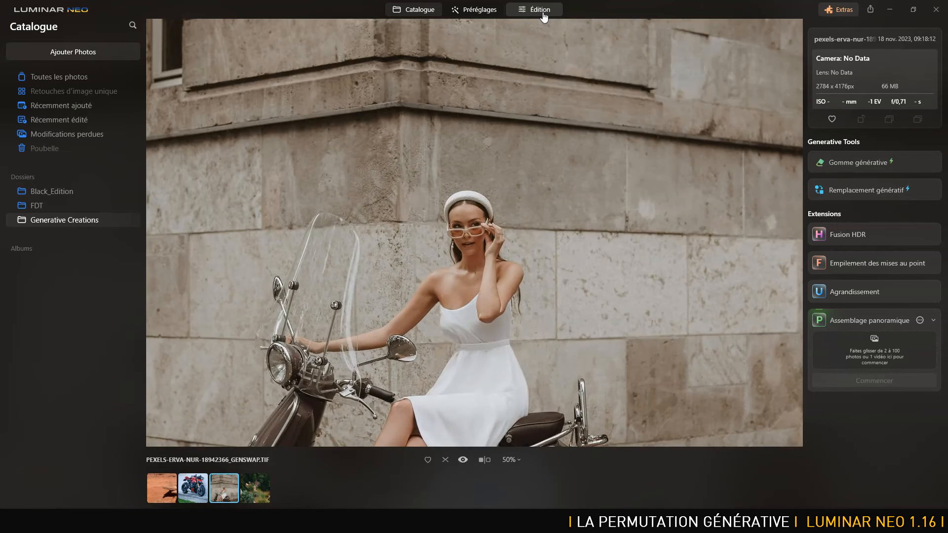
{"action": "left_click_drag", "start_coordinate": [530, 282], "coordinate": [539, 142]}
Switch to Photoshop and outline the woman's white dress, including the bow, with the freehand Lasso tool
{"action": "double_click", "coordinate": [601, 379]}
{"action": "key", "text": "space"}
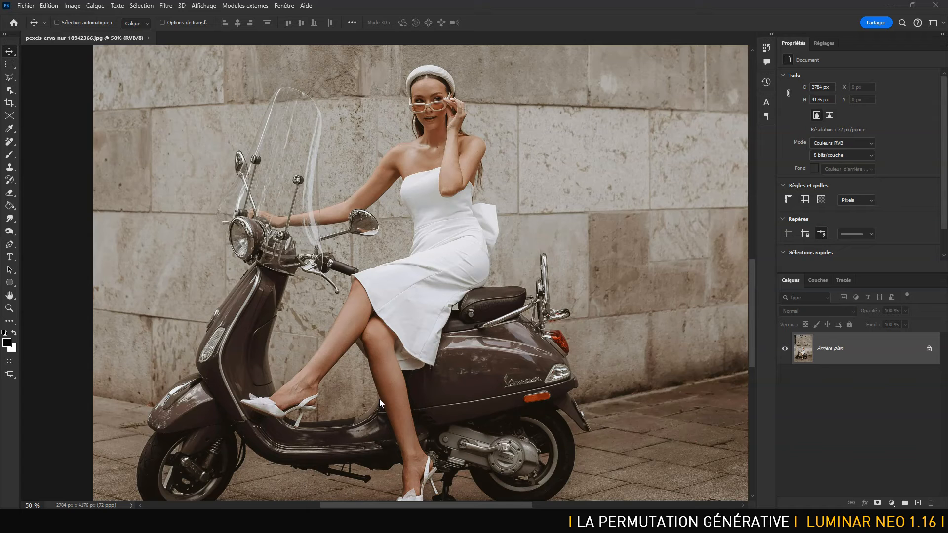
{"action": "left_click", "coordinate": [9, 79]}
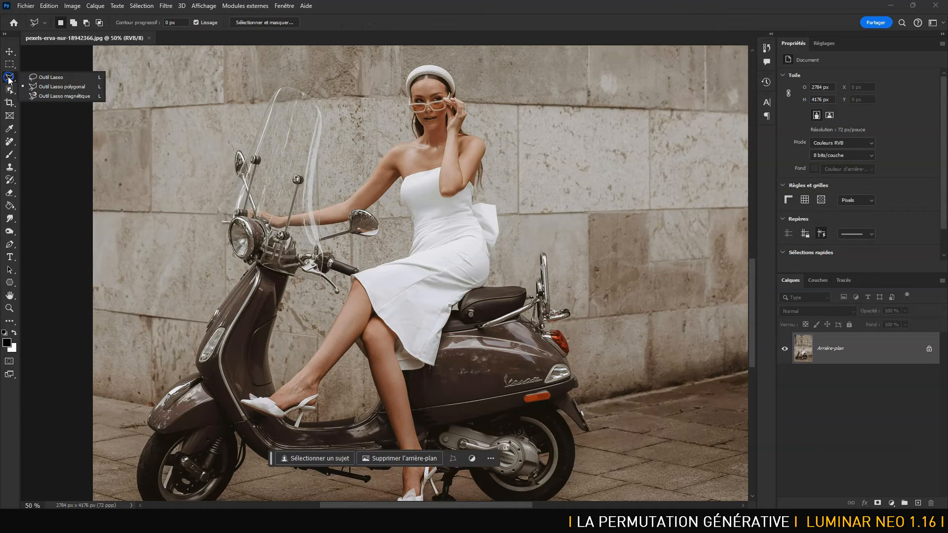
{"action": "left_click", "coordinate": [35, 79]}
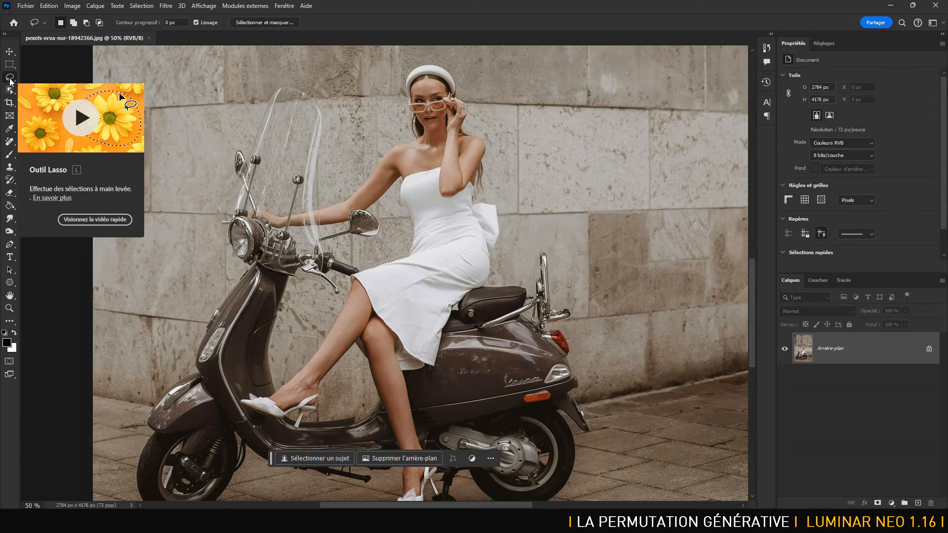
{"action": "left_click_drag", "start_coordinate": [361, 266], "coordinate": [347, 270]}
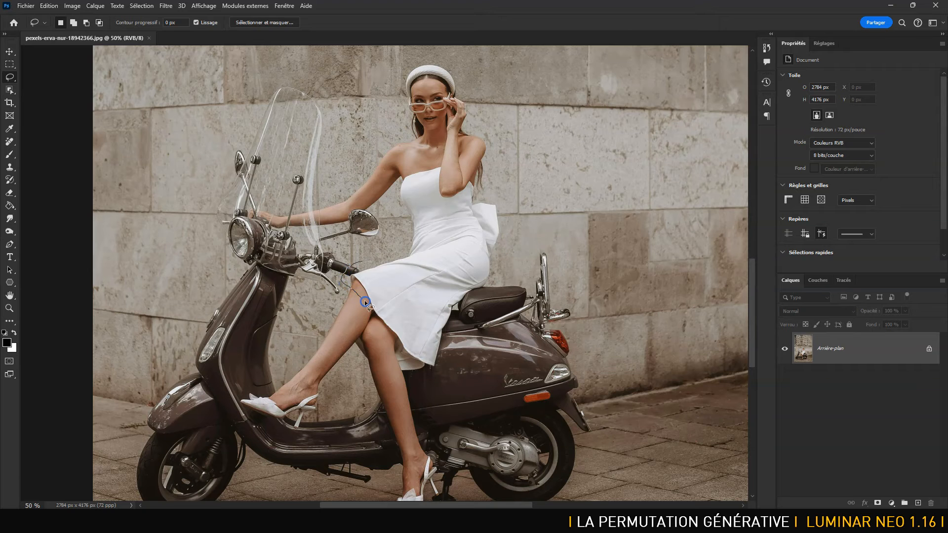
{"action": "mouse_move", "coordinate": [395, 358]}
{"action": "left_mouse_down"}
{"action": "mouse_move", "coordinate": [404, 376]}
{"action": "mouse_move", "coordinate": [456, 365]}
{"action": "mouse_move", "coordinate": [450, 335]}
{"action": "mouse_move", "coordinate": [496, 281]}
{"action": "mouse_move", "coordinate": [506, 205]}
{"action": "mouse_move", "coordinate": [472, 179]}
{"action": "mouse_move", "coordinate": [444, 193]}
{"action": "mouse_move", "coordinate": [442, 164]}
{"action": "mouse_move", "coordinate": [400, 176]}
{"action": "mouse_move", "coordinate": [399, 246]}
{"action": "mouse_move", "coordinate": [364, 263]}
{"action": "left_mouse_up"}
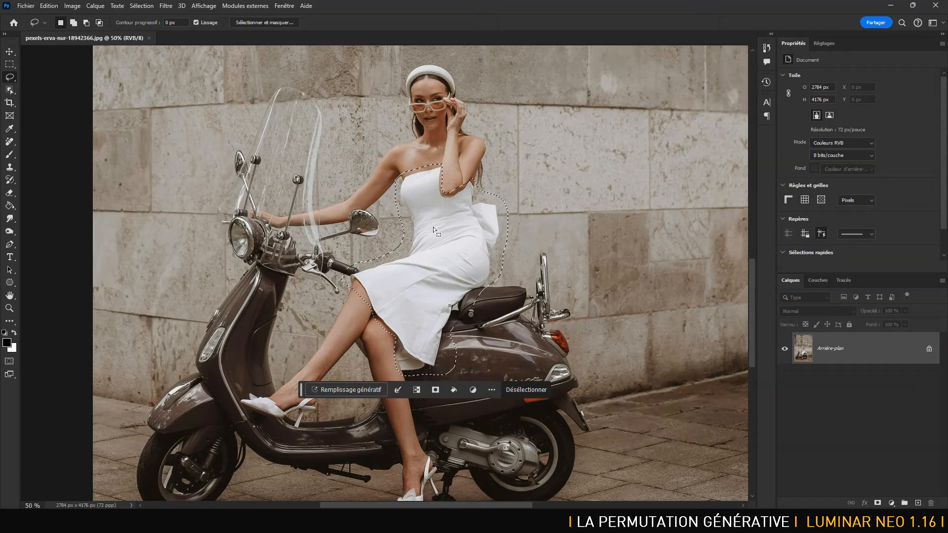
Subtract the bent forearm and elbow and the skin along the bodice's upper edge from the dress selection
{"action": "scroll", "coordinate": [433, 227], "scroll_direction": "up", "scroll_amount": 2}
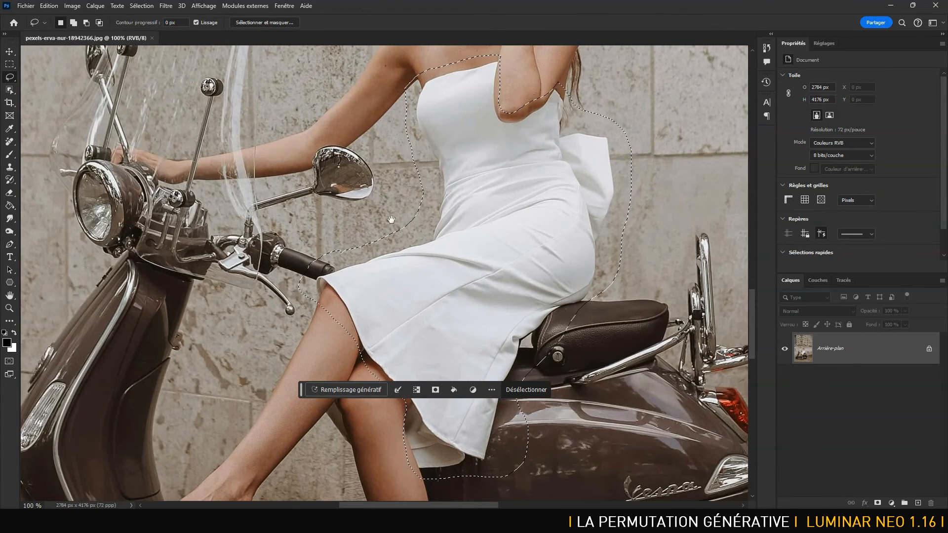
{"action": "left_click_drag", "start_coordinate": [383, 213], "coordinate": [321, 311]}
{"action": "key", "text": "alt"}
{"action": "left_click_drag", "start_coordinate": [428, 149], "coordinate": [427, 150]}
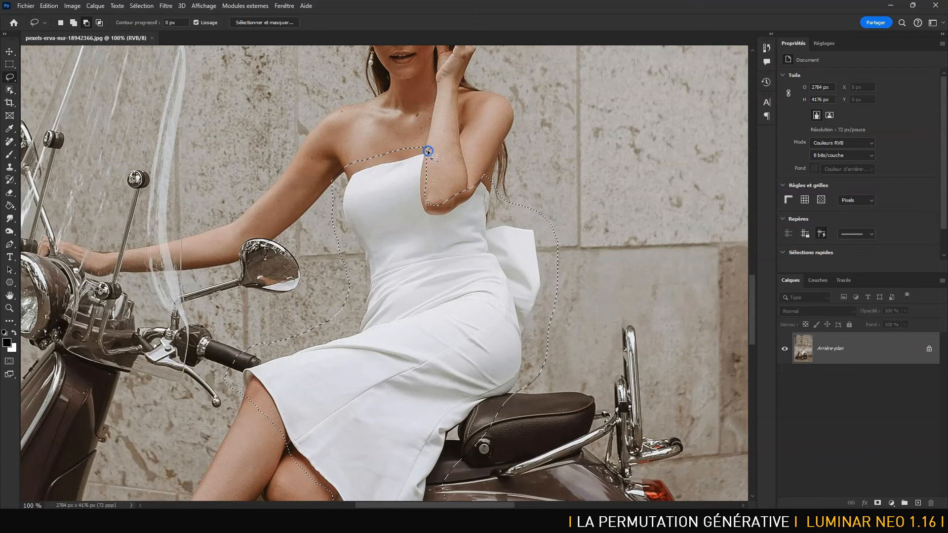
{"action": "mouse_move", "coordinate": [424, 203]}
{"action": "left_mouse_down"}
{"action": "mouse_move", "coordinate": [431, 213]}
{"action": "mouse_move", "coordinate": [478, 190]}
{"action": "left_mouse_up"}
{"action": "left_click_drag", "start_coordinate": [467, 138], "coordinate": [465, 137]}
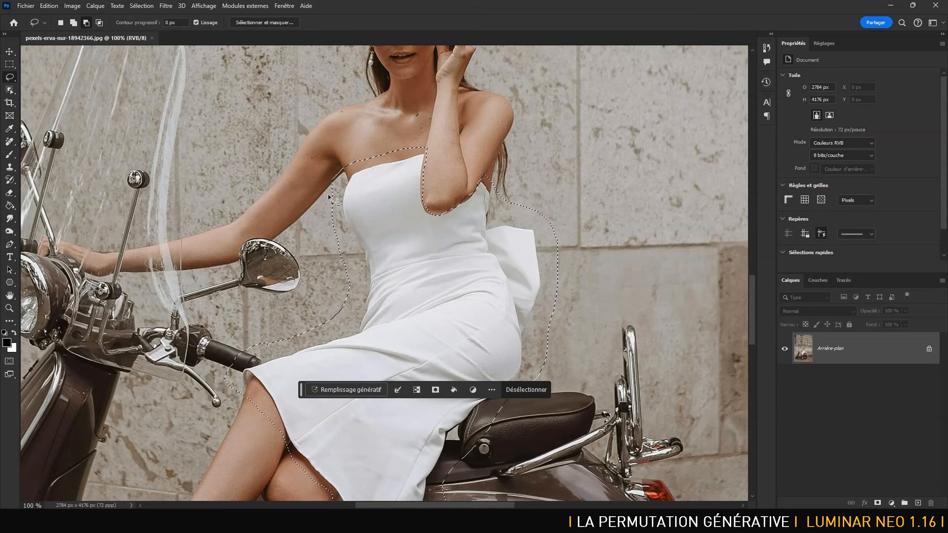
{"action": "left_click_drag", "start_coordinate": [329, 194], "coordinate": [344, 180]}
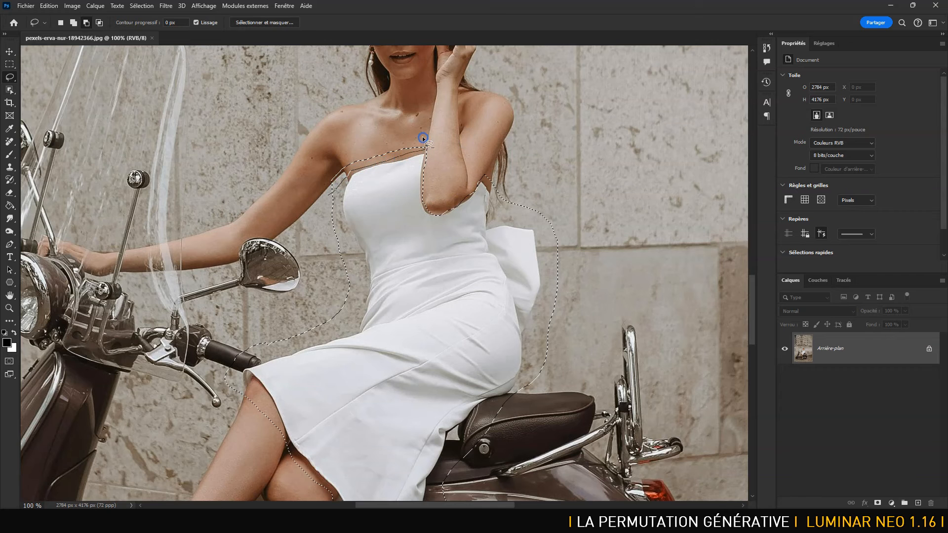
{"action": "left_click_drag", "start_coordinate": [311, 143], "coordinate": [311, 143]}
Generate a replacement for the selected dress using Generative Fill with the prompt "robe rouge"
{"action": "left_click_drag", "start_coordinate": [441, 320], "coordinate": [453, 216]}
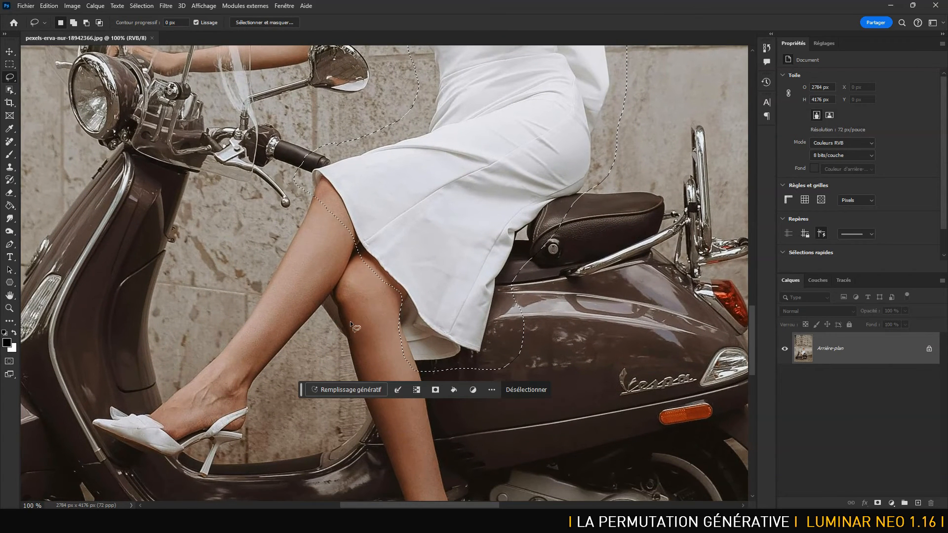
{"action": "left_click", "coordinate": [356, 391]}
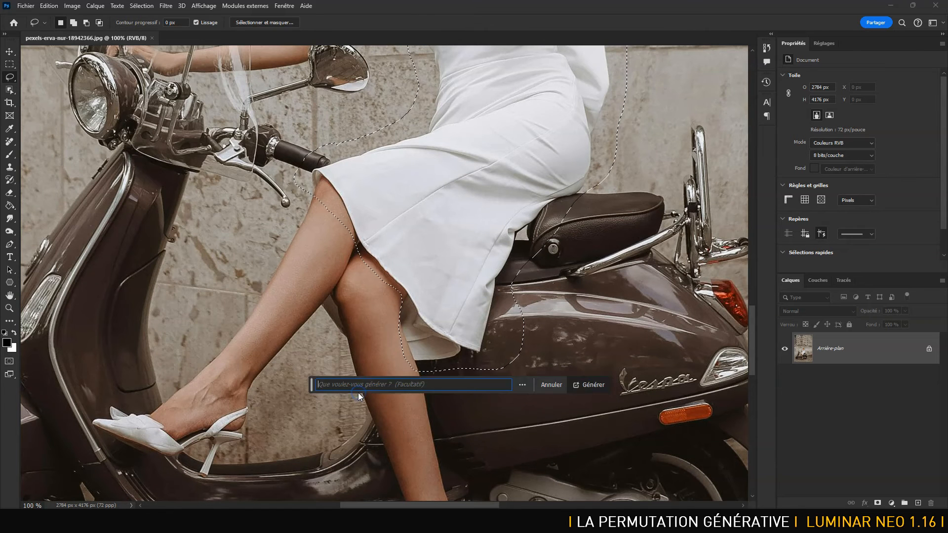
{"action": "type", "text": "ro"}
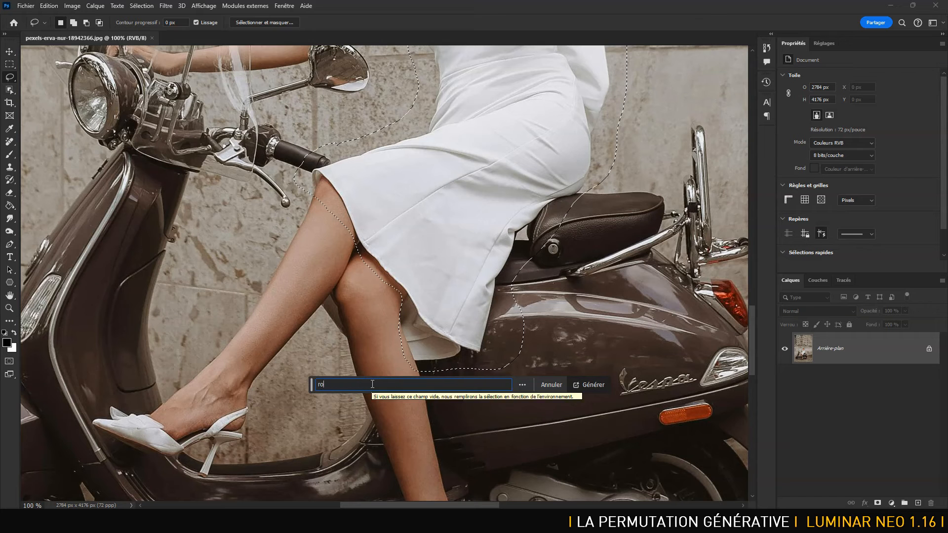
{"action": "type", "text": "be rouge"}
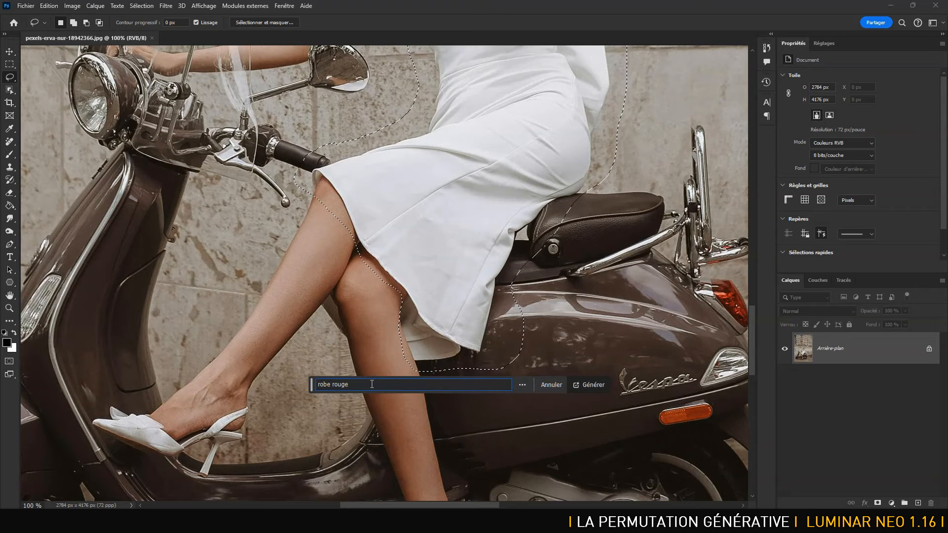
{"action": "left_click", "coordinate": [592, 385]}
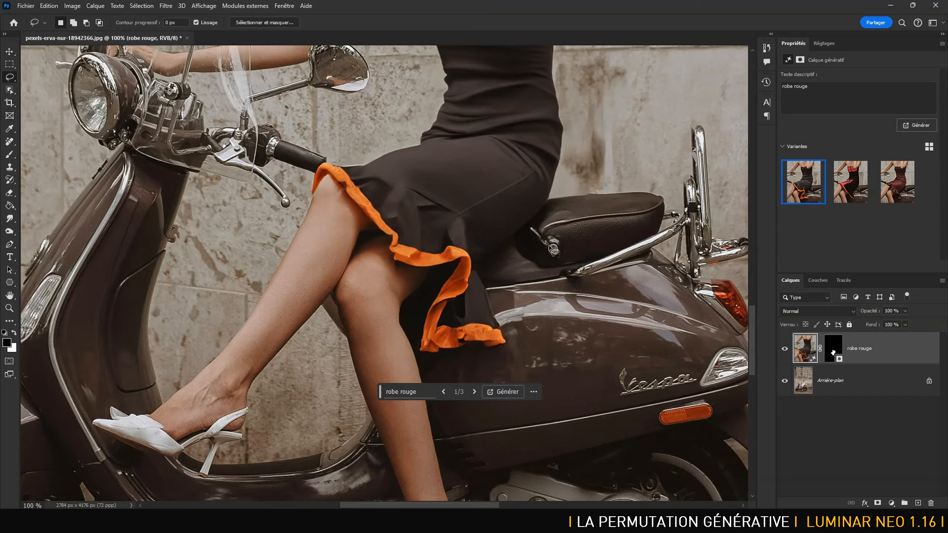
Compare the generated dress variants at 50%, showing the second one and settling on the third
{"action": "key", "text": "ctrl+minus"}
{"action": "key", "text": "ctrl+minus"}
{"action": "left_click_drag", "start_coordinate": [410, 162], "coordinate": [399, 245]}
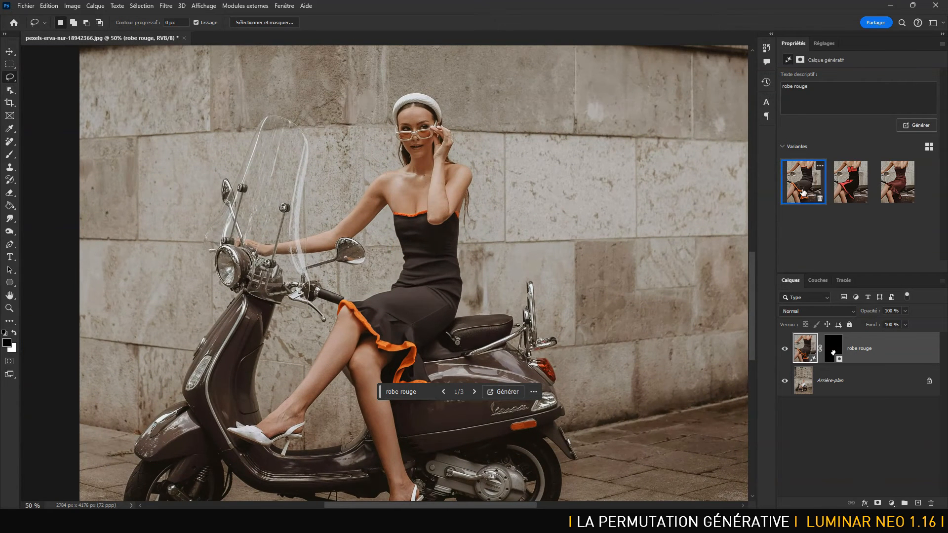
{"action": "left_click", "coordinate": [844, 190]}
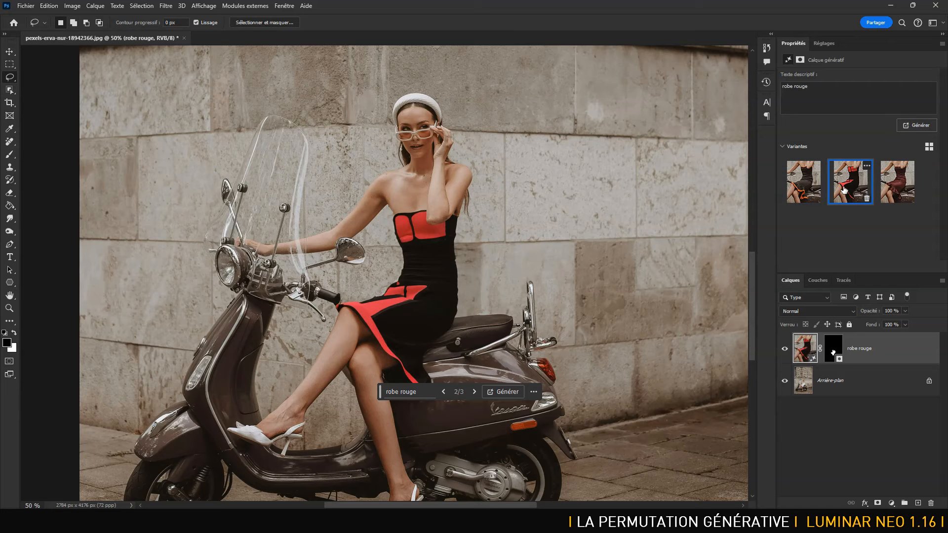
{"action": "left_click", "coordinate": [897, 183]}
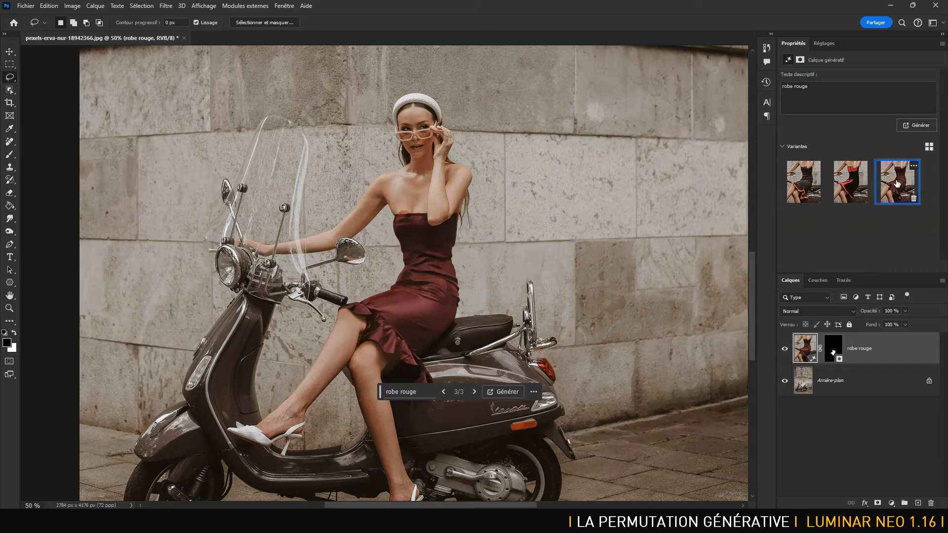
Show the first generated dress variant and compare it with the original by hiding and showing the "robe rouge" layer
{"action": "left_click", "coordinate": [816, 185]}
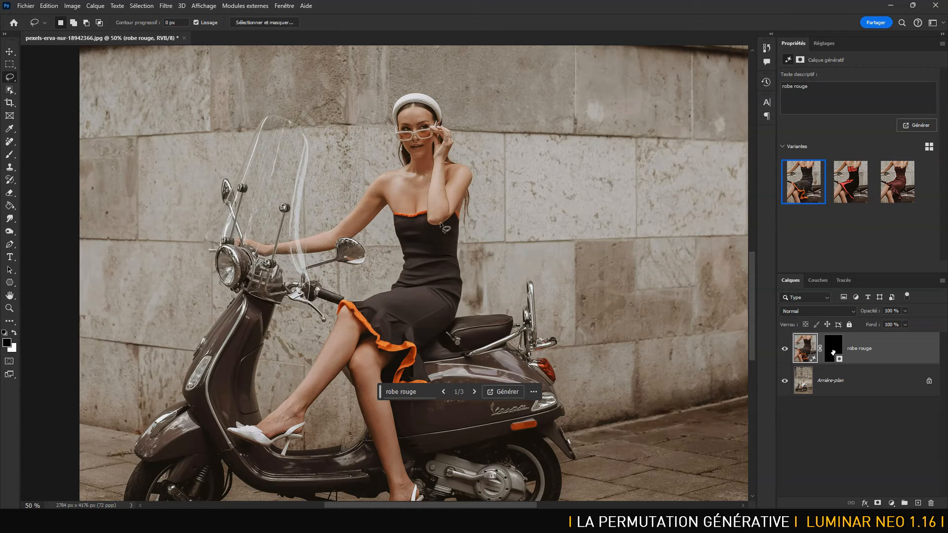
{"action": "left_click", "coordinate": [784, 349]}
{"action": "left_click", "coordinate": [785, 351]}
Change the generative layer's prompt to "red dress" and generate a new set of variants
{"action": "left_click", "coordinate": [826, 91]}
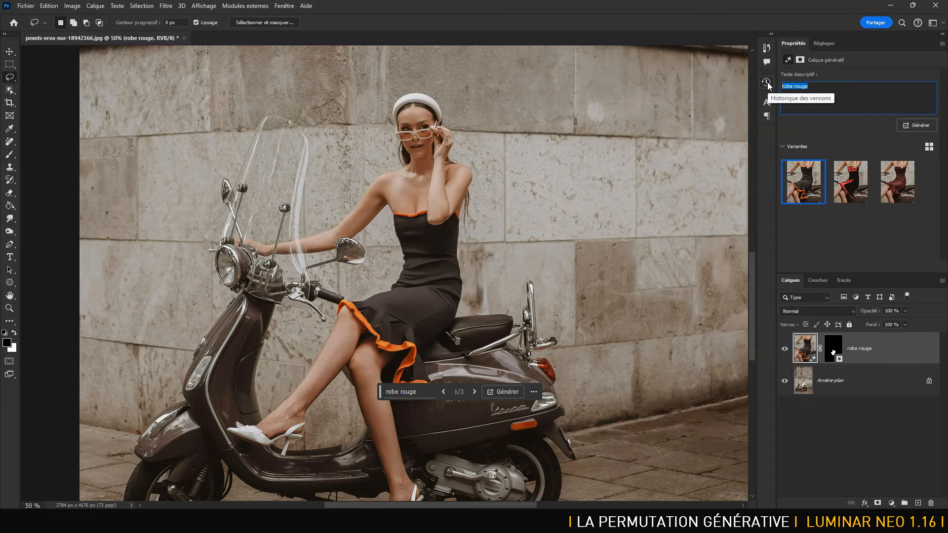
{"action": "type", "text": "ress"}
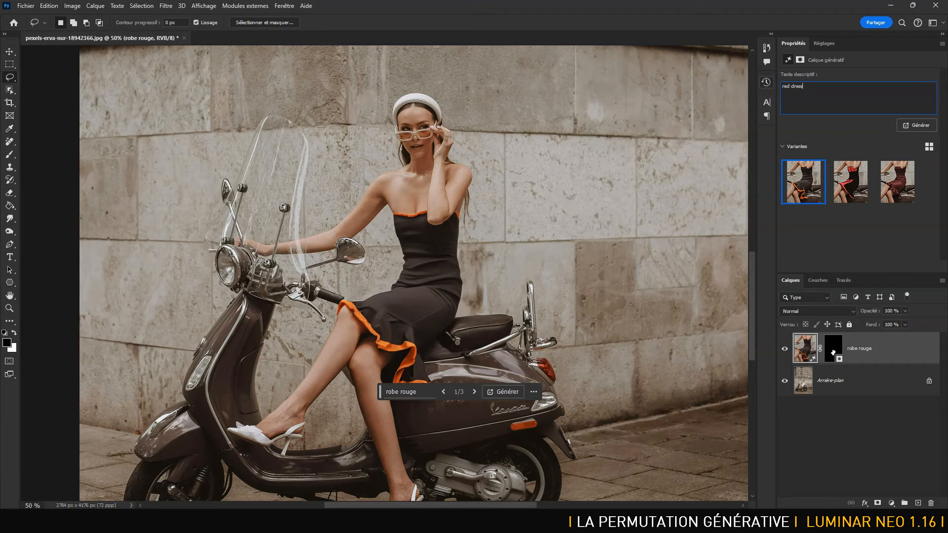
{"action": "left_click", "coordinate": [918, 125]}
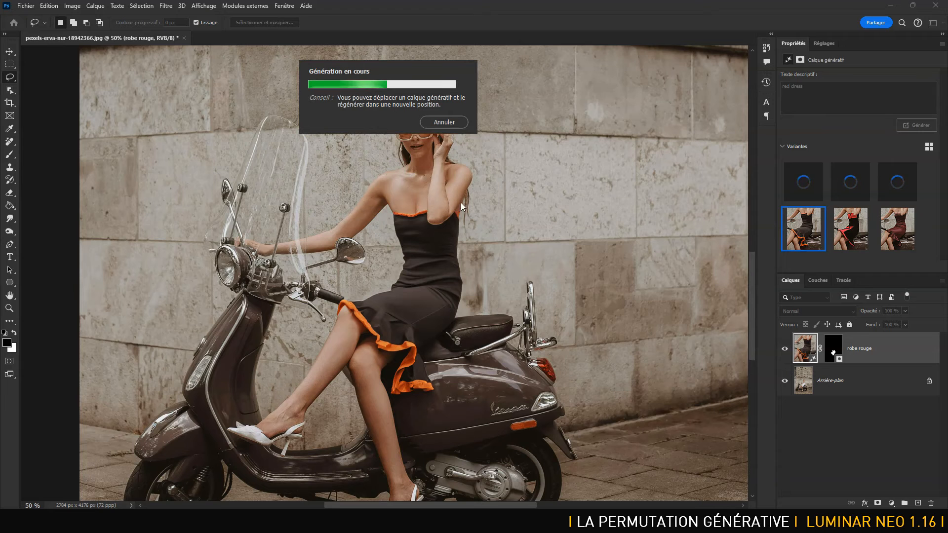
Preview the second of the new "red dress" variants and apply the third one
{"action": "mouse_move", "coordinate": [911, 222]}
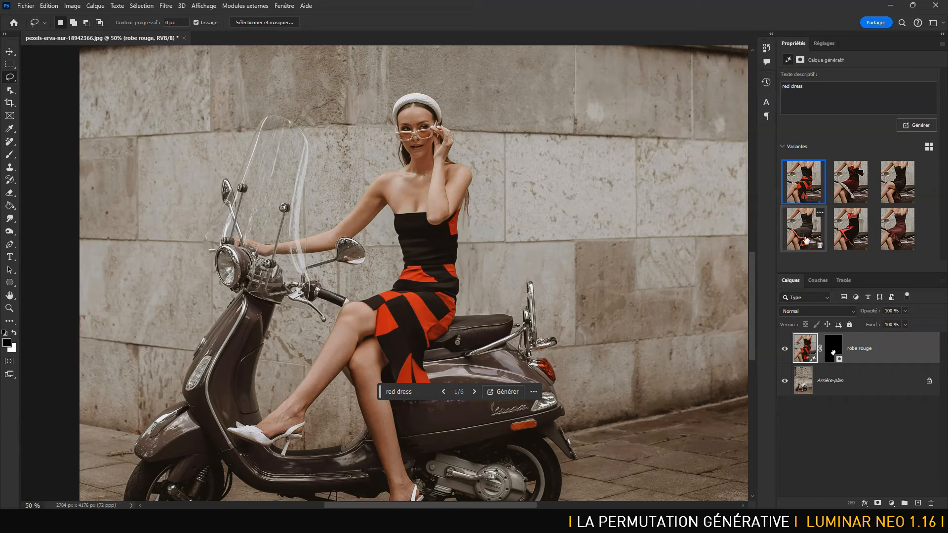
{"action": "left_click", "coordinate": [845, 192]}
{"action": "left_click", "coordinate": [904, 186]}
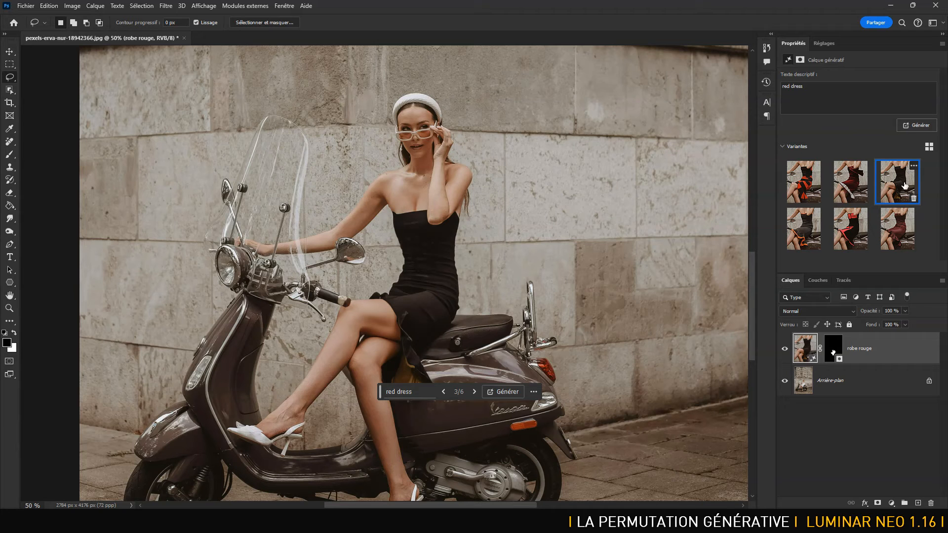
Compare the third "red dress" variant with the original white dress by repeatedly hiding and showing the generative layer
{"action": "left_click", "coordinate": [784, 350]}
{"action": "left_click", "coordinate": [785, 349]}
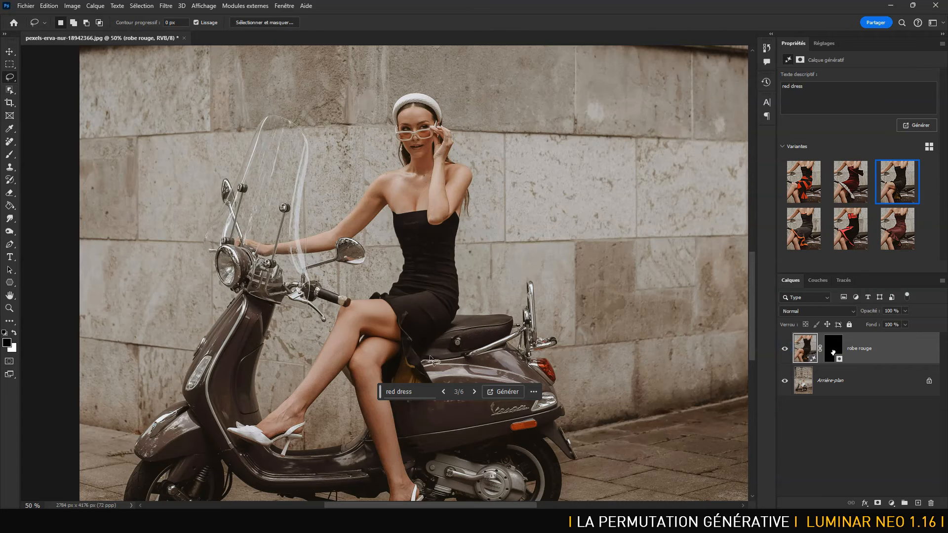
{"action": "left_click", "coordinate": [784, 353]}
{"action": "left_click", "coordinate": [784, 353]}
{"action": "left_click", "coordinate": [785, 353]}
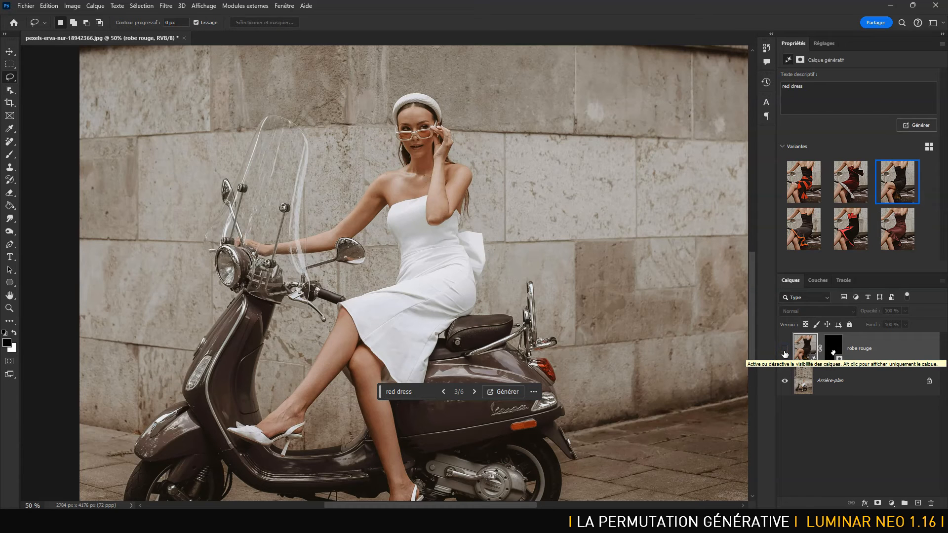
{"action": "left_click", "coordinate": [784, 353]}
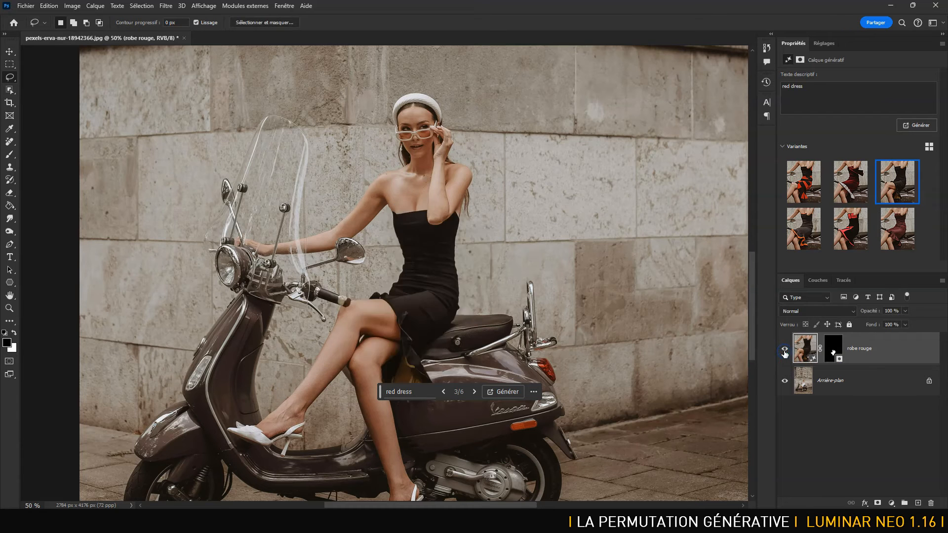
{"action": "left_click", "coordinate": [785, 352]}
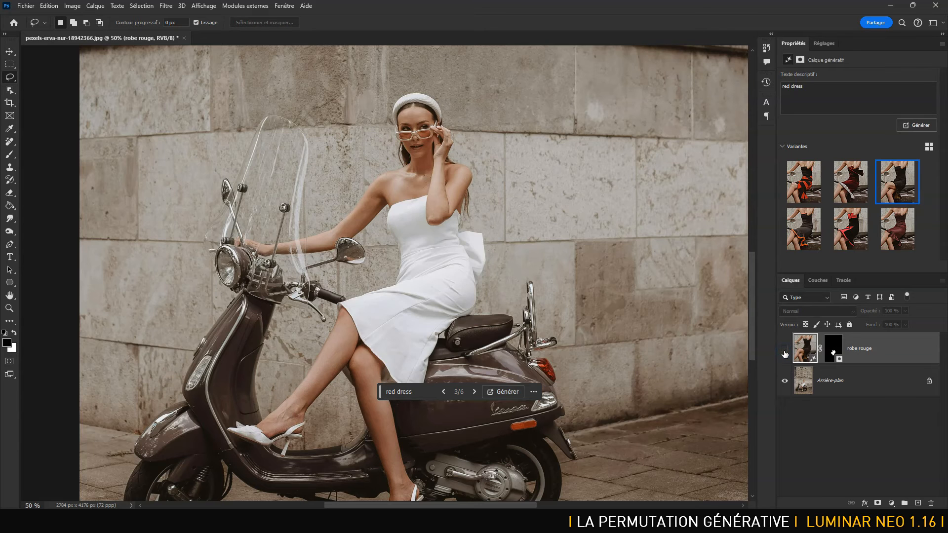
{"action": "left_click", "coordinate": [784, 353]}
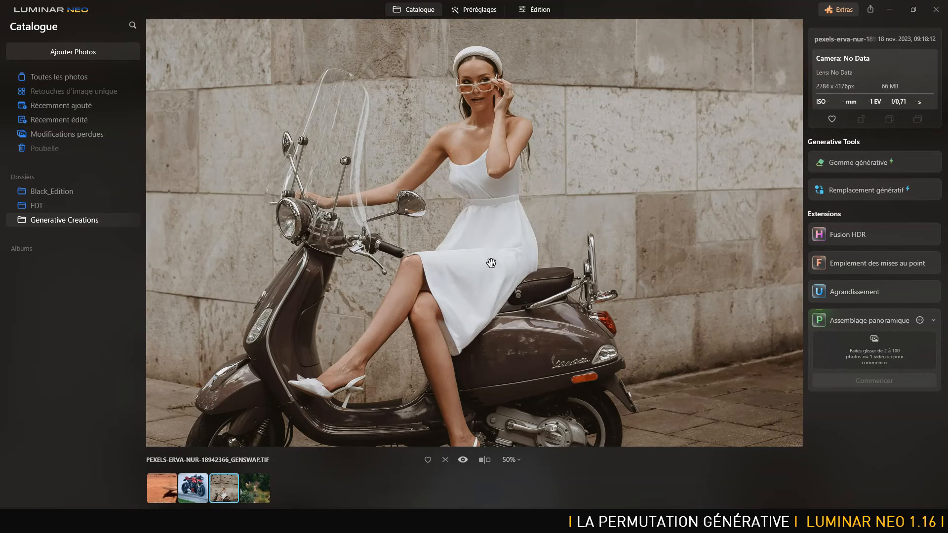
Examine the replaced dress in the GenSwap scooter photo at 200%, from the bodice and waist down to the hem
{"action": "left_click", "coordinate": [468, 317]}
{"action": "left_click", "coordinate": [468, 317]}
{"action": "left_click_drag", "start_coordinate": [479, 392], "coordinate": [556, 105]}
{"action": "left_click_drag", "start_coordinate": [601, 342], "coordinate": [547, 141]}
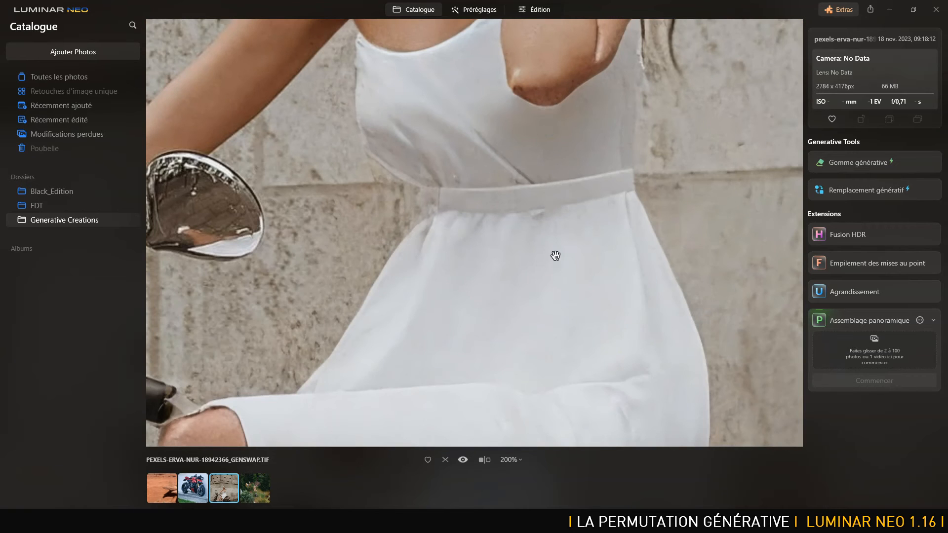
{"action": "left_click_drag", "start_coordinate": [552, 325], "coordinate": [612, 44]}
{"action": "left_click_drag", "start_coordinate": [499, 347], "coordinate": [498, 190]}
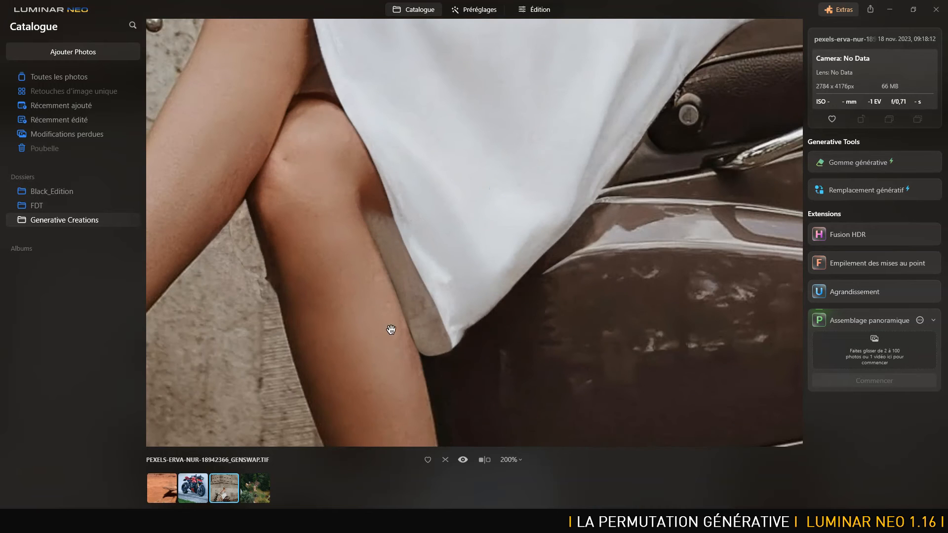
Open the FDT folder's photo of the man in the black turtleneck in the generative replacement tool
{"action": "double_click", "coordinate": [477, 233]}
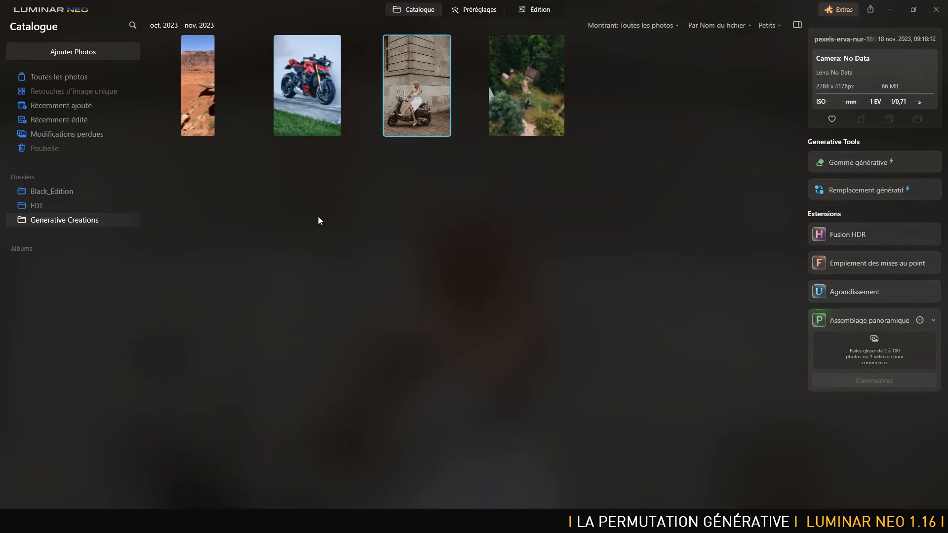
{"action": "left_click", "coordinate": [43, 205]}
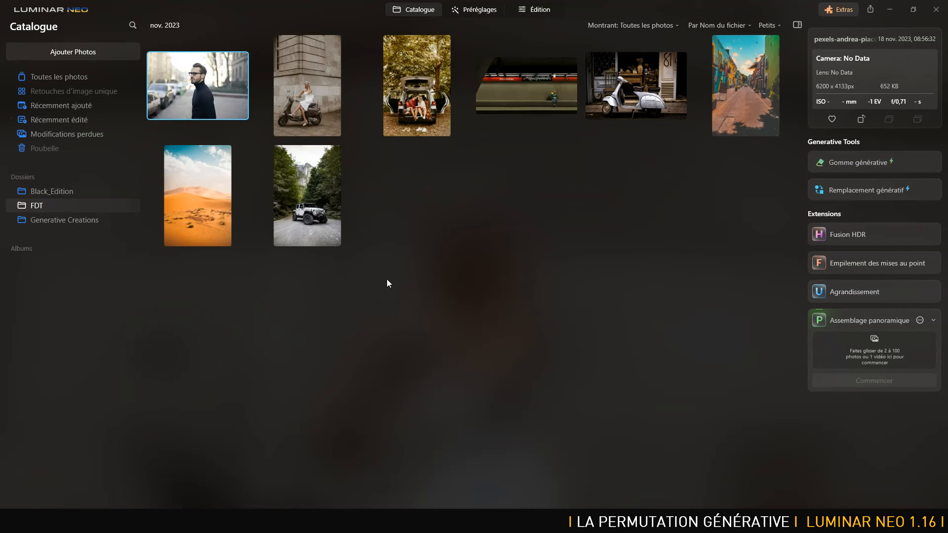
{"action": "double_click", "coordinate": [209, 89]}
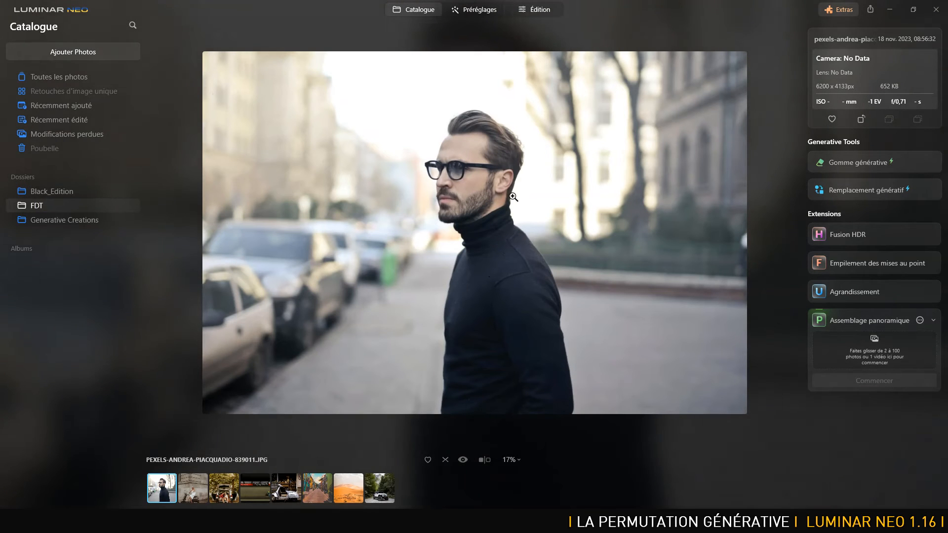
{"action": "left_click", "coordinate": [865, 191]}
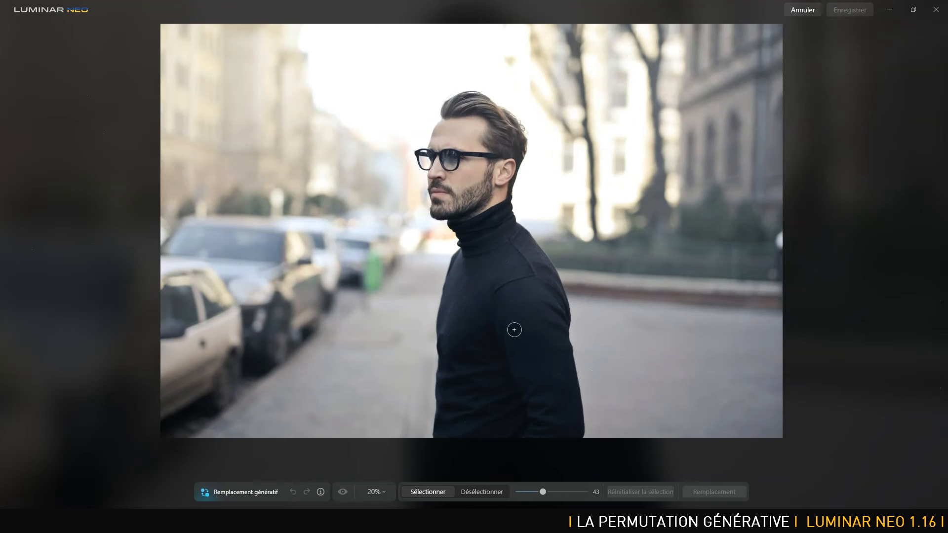
Mask the man's black sweater with a brush size of 65 and replace it using the prompt "chemise blanche et cravate noire"
{"action": "left_click_drag", "start_coordinate": [543, 492], "coordinate": [558, 492]}
{"action": "mouse_move", "coordinate": [441, 241]}
{"action": "left_mouse_down"}
{"action": "mouse_move", "coordinate": [509, 212]}
{"action": "mouse_move", "coordinate": [564, 302]}
{"action": "mouse_move", "coordinate": [595, 445]}
{"action": "mouse_move", "coordinate": [459, 449]}
{"action": "mouse_move", "coordinate": [427, 435]}
{"action": "mouse_move", "coordinate": [448, 270]}
{"action": "mouse_move", "coordinate": [477, 244]}
{"action": "mouse_move", "coordinate": [500, 248]}
{"action": "mouse_move", "coordinate": [547, 301]}
{"action": "mouse_move", "coordinate": [579, 430]}
{"action": "mouse_move", "coordinate": [447, 430]}
{"action": "mouse_move", "coordinate": [473, 286]}
{"action": "mouse_move", "coordinate": [500, 268]}
{"action": "mouse_move", "coordinate": [545, 342]}
{"action": "mouse_move", "coordinate": [545, 428]}
{"action": "mouse_move", "coordinate": [487, 417]}
{"action": "mouse_move", "coordinate": [467, 395]}
{"action": "mouse_move", "coordinate": [461, 316]}
{"action": "mouse_move", "coordinate": [468, 295]}
{"action": "mouse_move", "coordinate": [496, 299]}
{"action": "mouse_move", "coordinate": [496, 277]}
{"action": "mouse_move", "coordinate": [532, 410]}
{"action": "mouse_move", "coordinate": [487, 394]}
{"action": "mouse_move", "coordinate": [484, 353]}
{"action": "mouse_move", "coordinate": [497, 379]}
{"action": "mouse_move", "coordinate": [504, 364]}
{"action": "mouse_move", "coordinate": [509, 399]}
{"action": "left_mouse_up"}
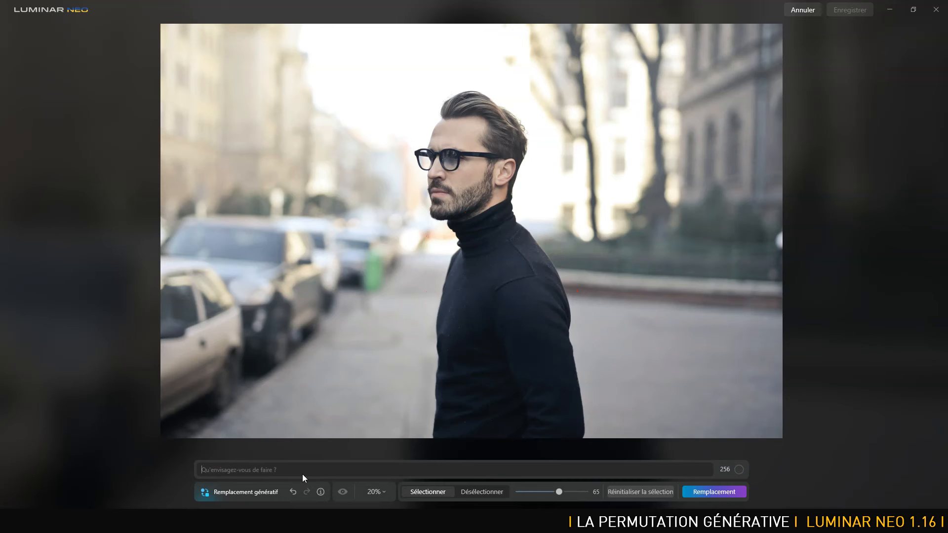
{"action": "left_click", "coordinate": [304, 470]}
{"action": "type", "text": "chemise blanche et cravate noire"}
{"action": "left_click", "coordinate": [711, 492]}
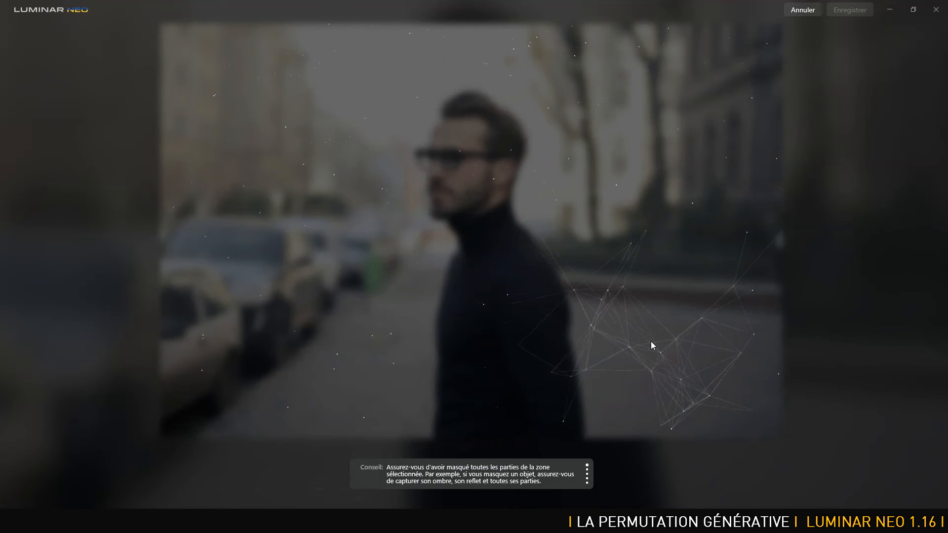
Switch to Photoshop and open the photo of the man in the black turtleneck from the FDT folder
{"action": "key", "text": "alt+Tab"}
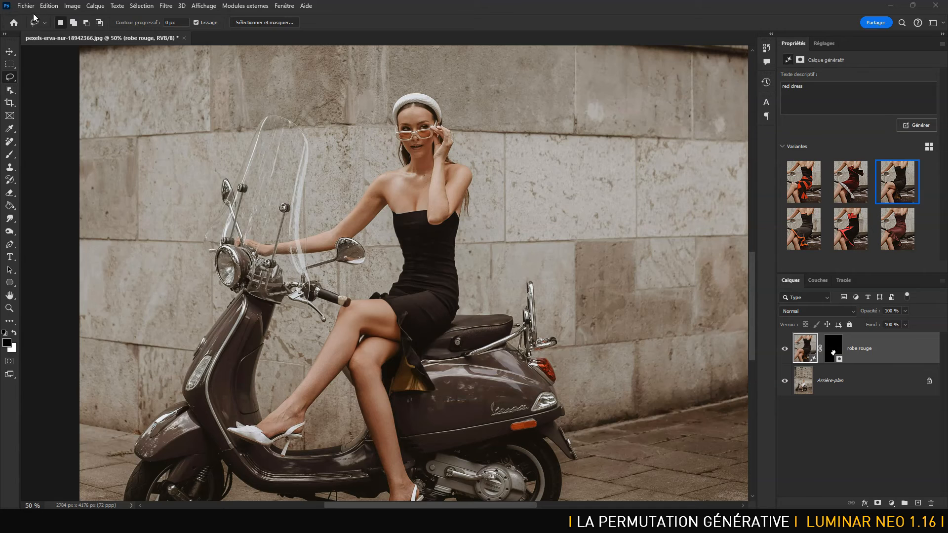
{"action": "left_click", "coordinate": [26, 6]}
{"action": "left_click", "coordinate": [28, 26]}
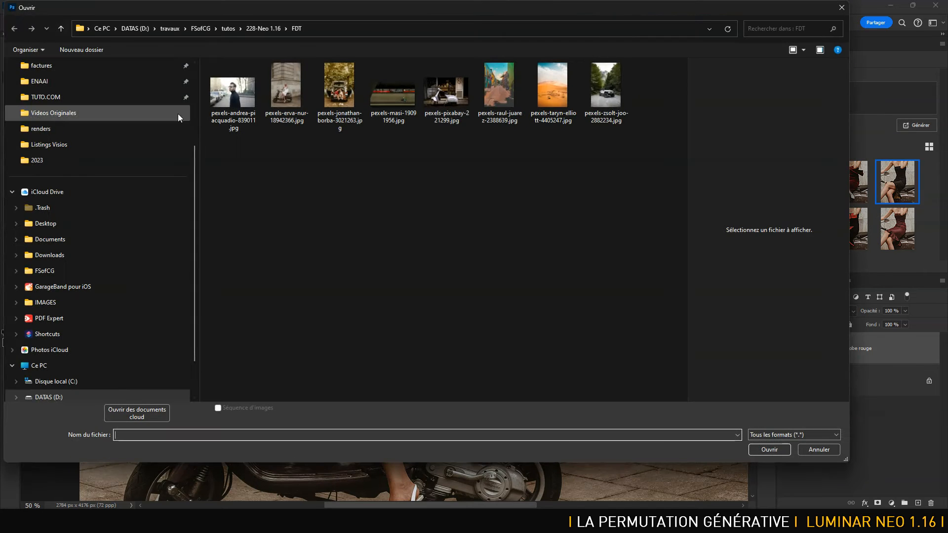
{"action": "left_click", "coordinate": [228, 96]}
{"action": "double_click", "coordinate": [228, 95]}
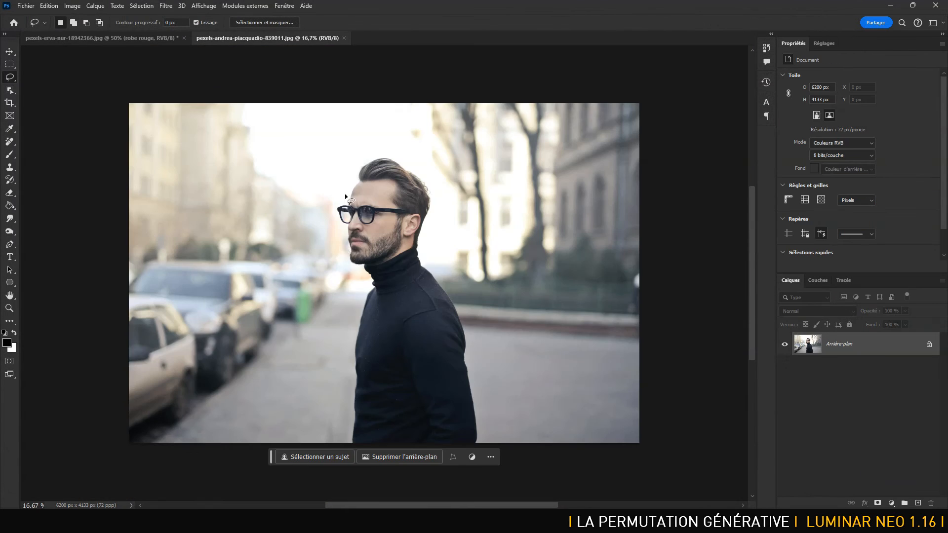
Outline the man's black turtleneck with the freehand Lasso tool and subtract the excess background along his back and chest
{"action": "left_click_drag", "start_coordinate": [356, 282], "coordinate": [354, 265]}
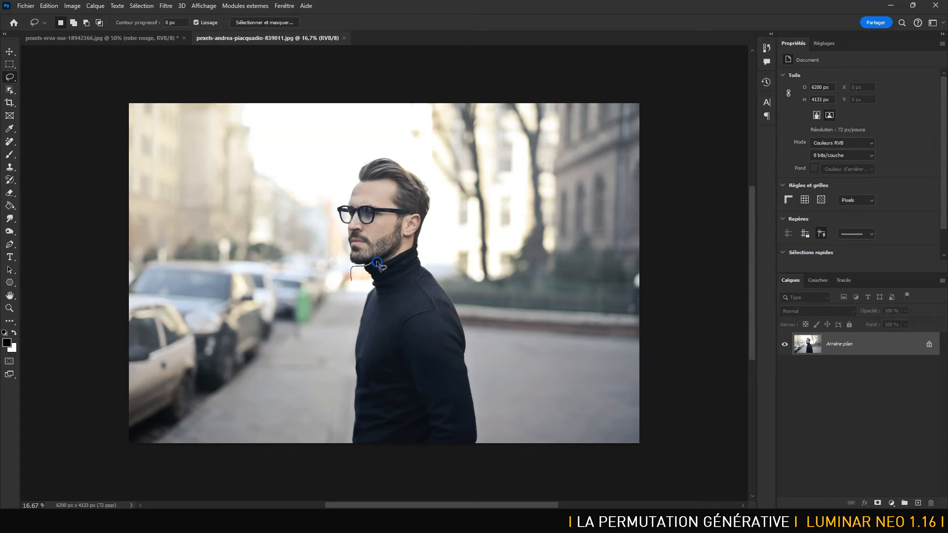
{"action": "mouse_move", "coordinate": [430, 259]}
{"action": "left_mouse_down"}
{"action": "mouse_move", "coordinate": [499, 369]}
{"action": "mouse_move", "coordinate": [503, 461]}
{"action": "mouse_move", "coordinate": [328, 459]}
{"action": "mouse_move", "coordinate": [330, 381]}
{"action": "mouse_move", "coordinate": [350, 281]}
{"action": "left_mouse_up"}
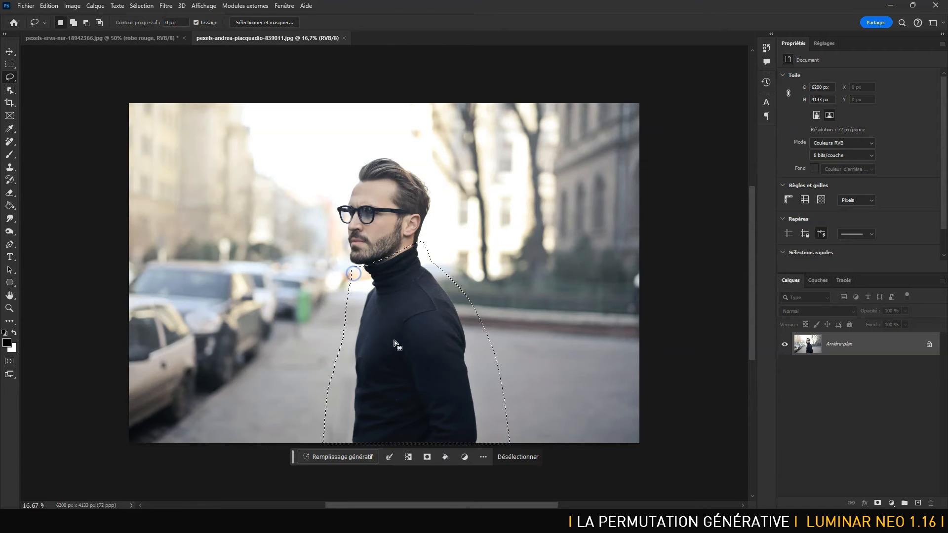
{"action": "mouse_move", "coordinate": [490, 286]}
{"action": "left_mouse_down"}
{"action": "mouse_move", "coordinate": [471, 289]}
{"action": "mouse_move", "coordinate": [466, 278]}
{"action": "mouse_move", "coordinate": [463, 319]}
{"action": "mouse_move", "coordinate": [491, 457]}
{"action": "left_mouse_up"}
{"action": "mouse_move", "coordinate": [437, 296]}
{"action": "left_mouse_down"}
{"action": "mouse_move", "coordinate": [464, 316]}
{"action": "mouse_move", "coordinate": [455, 336]}
{"action": "left_mouse_up"}
{"action": "left_click_drag", "start_coordinate": [336, 274], "coordinate": [346, 275]}
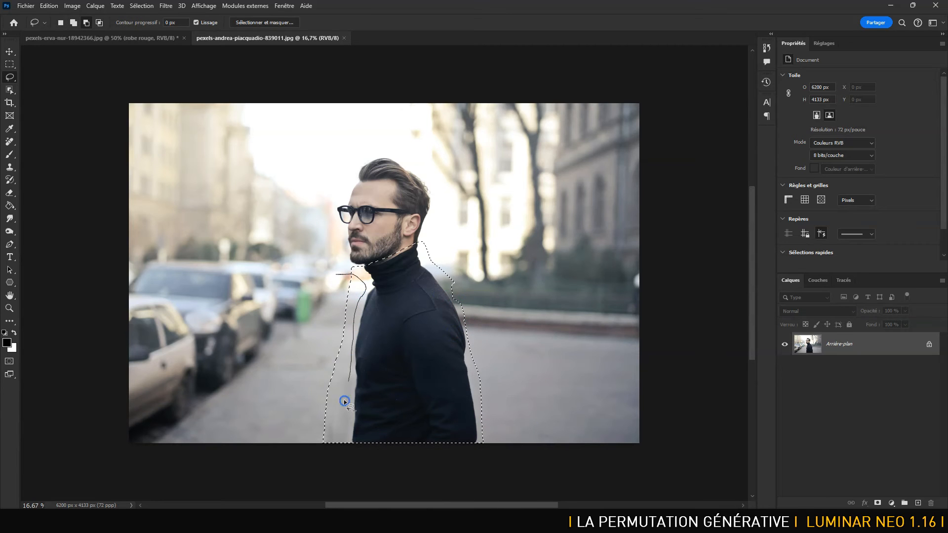
{"action": "mouse_move", "coordinate": [310, 459]}
{"action": "left_mouse_down"}
{"action": "mouse_move", "coordinate": [290, 389]}
{"action": "mouse_move", "coordinate": [330, 277]}
{"action": "left_mouse_up"}
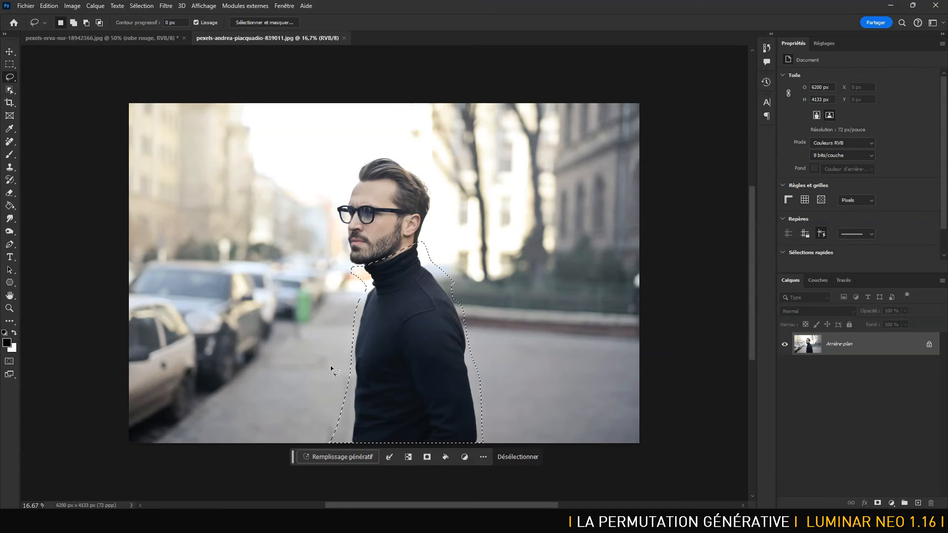
Generate a replacement for the selected sweater using Generative Fill with the prompt "chemise blanche et cravate noire"
{"action": "left_click", "coordinate": [337, 458]}
{"action": "type", "text": "chemis"}
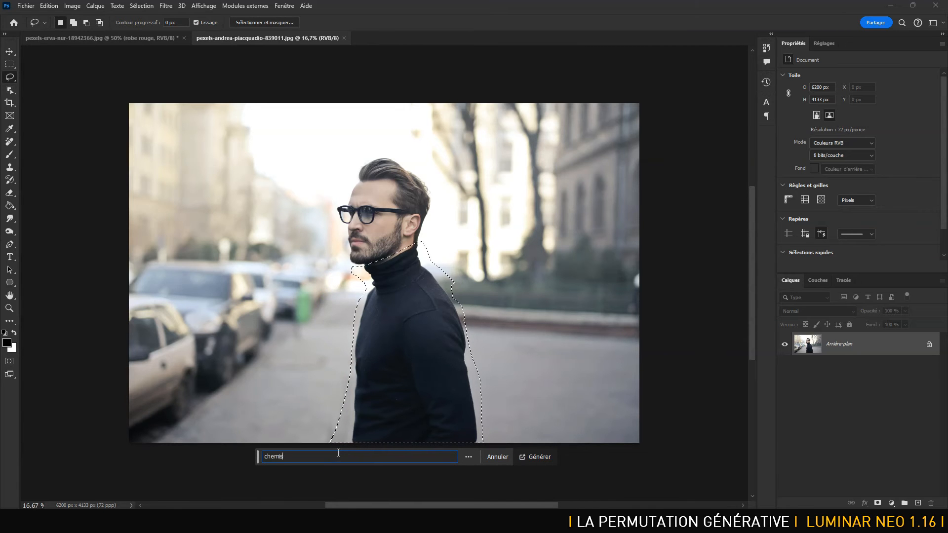
{"action": "type", "text": "e blanche et cravate noire"}
{"action": "left_click", "coordinate": [536, 461]}
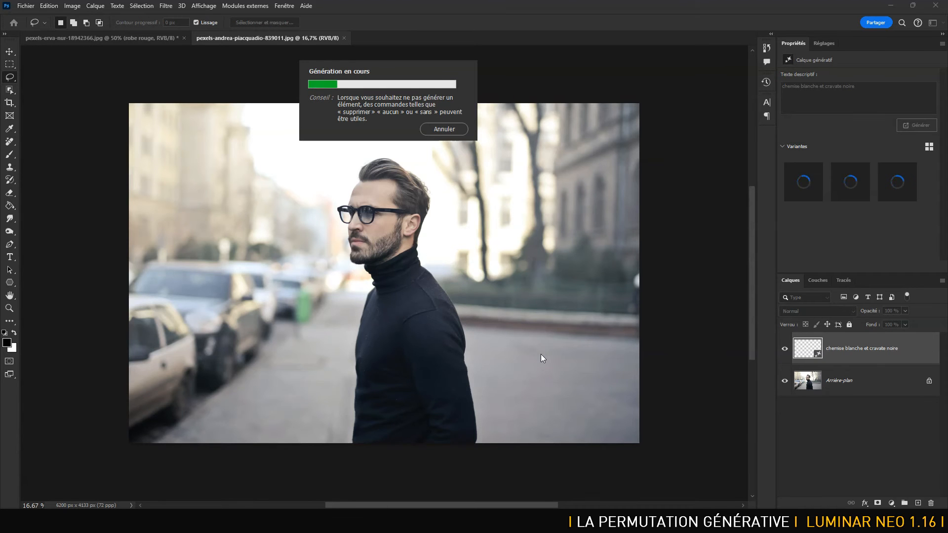
Switch to Luminar Neo and save the generative replacement of the man's sweater
{"action": "key", "text": "alt+Tab"}
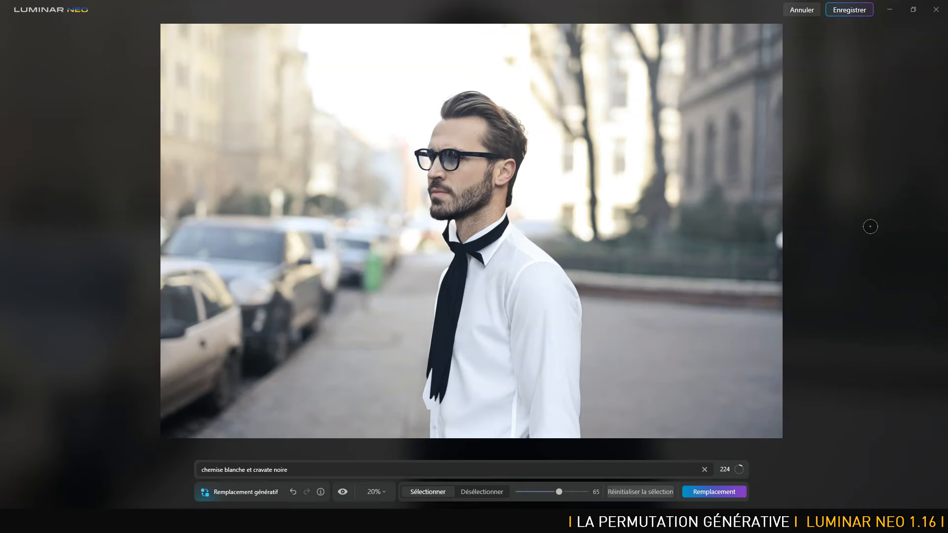
{"action": "left_click", "coordinate": [855, 10]}
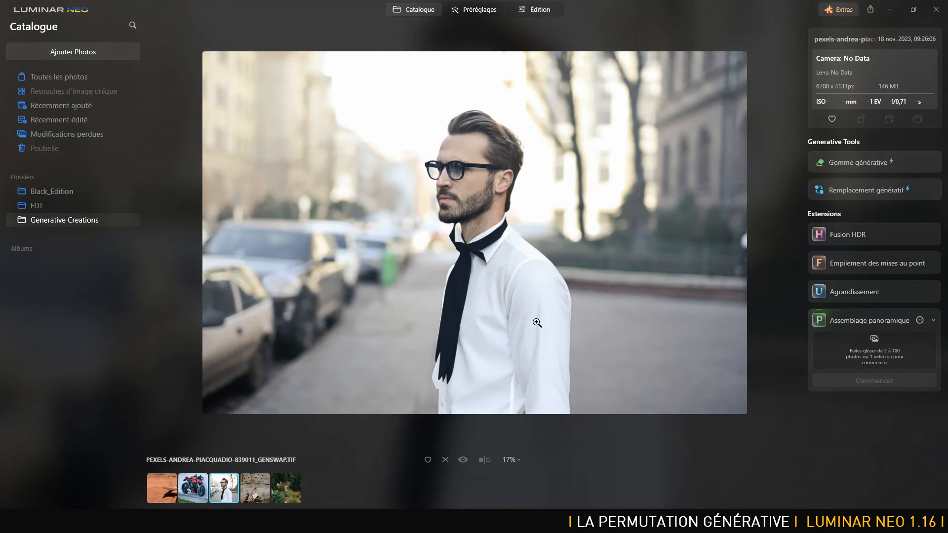
Switch to Photoshop, preview the second generated shirt-and-tie variant and select the third one
{"action": "key", "text": "alt+Tab"}
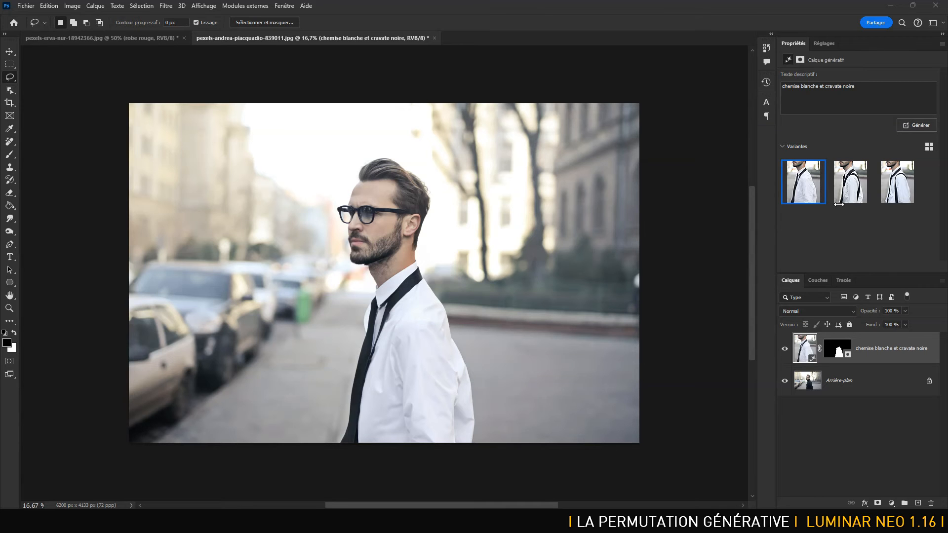
{"action": "left_click", "coordinate": [851, 181]}
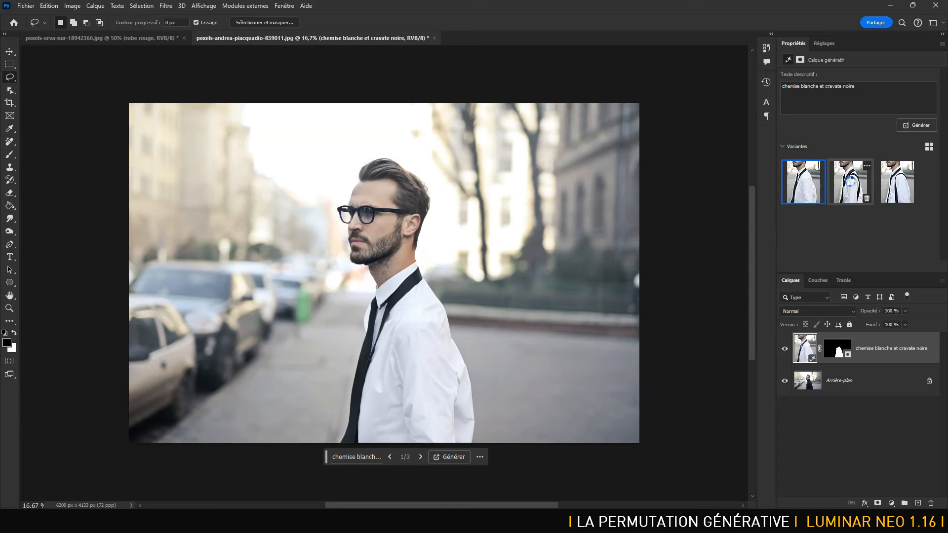
{"action": "left_click", "coordinate": [850, 183]}
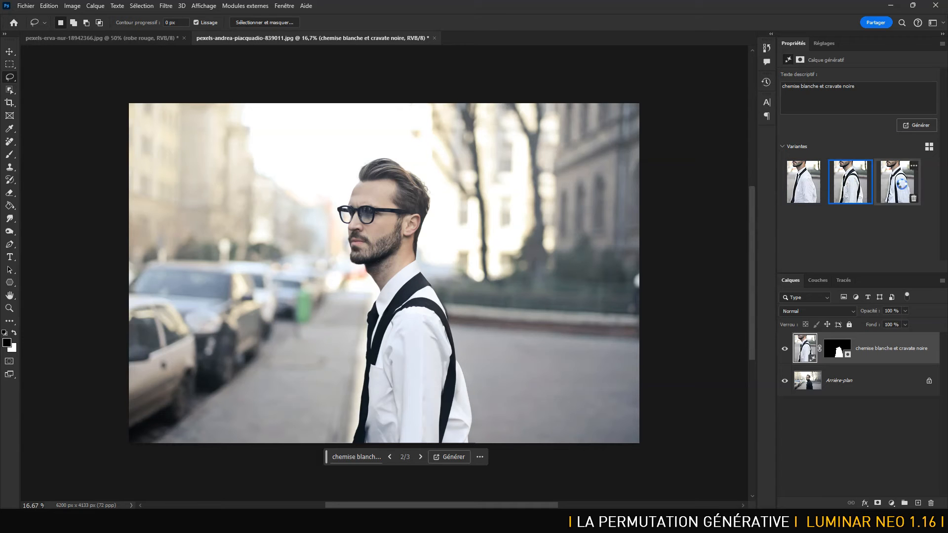
{"action": "left_click", "coordinate": [901, 186]}
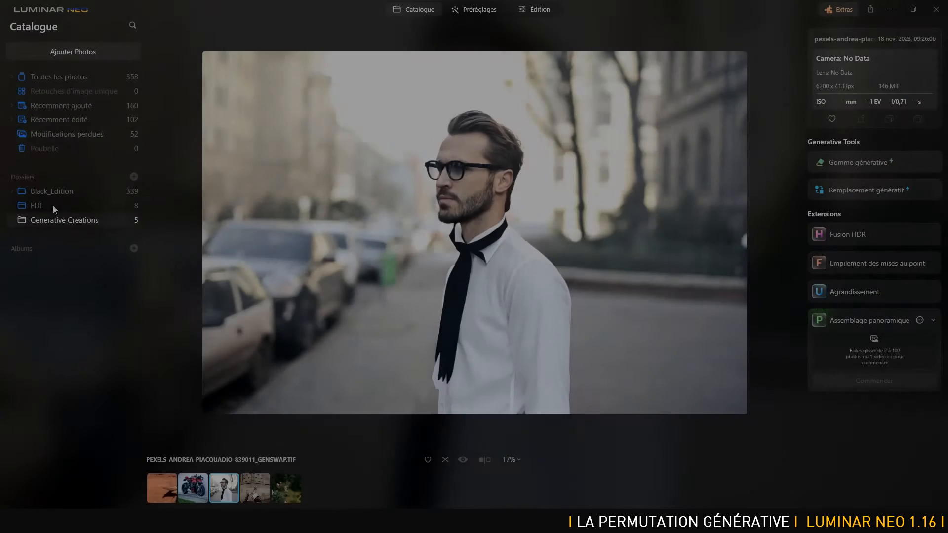
Open the photo of the parked scooter from the FDT folder for generative replacement
{"action": "left_click", "coordinate": [53, 207]}
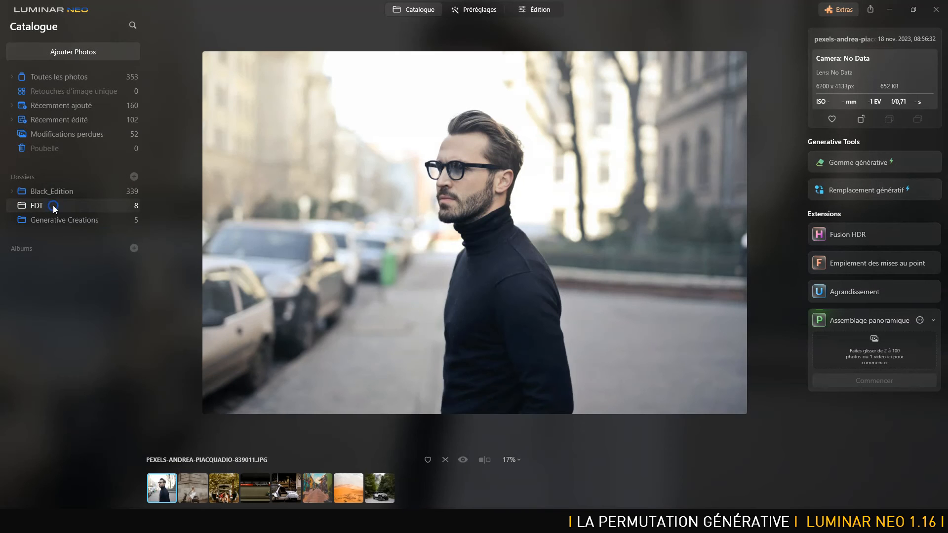
{"action": "left_click", "coordinate": [418, 11]}
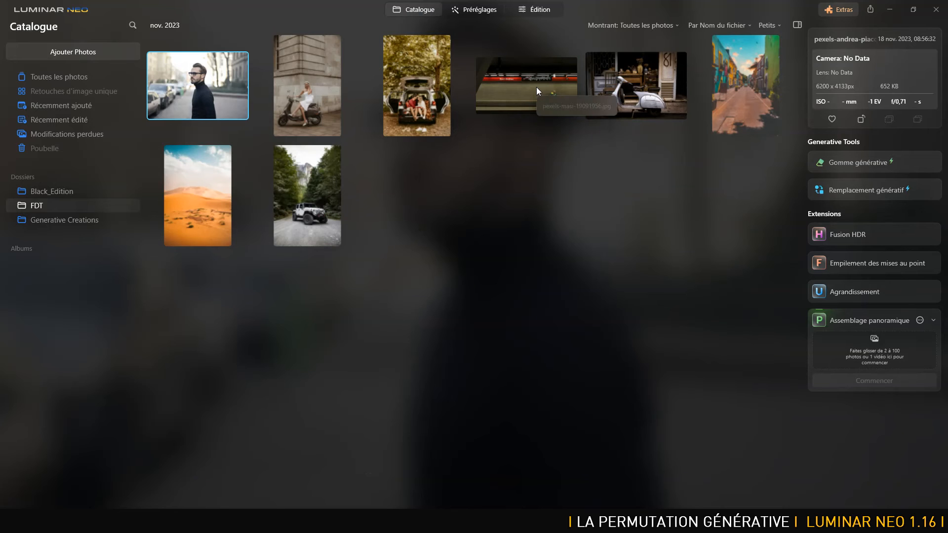
{"action": "double_click", "coordinate": [641, 90]}
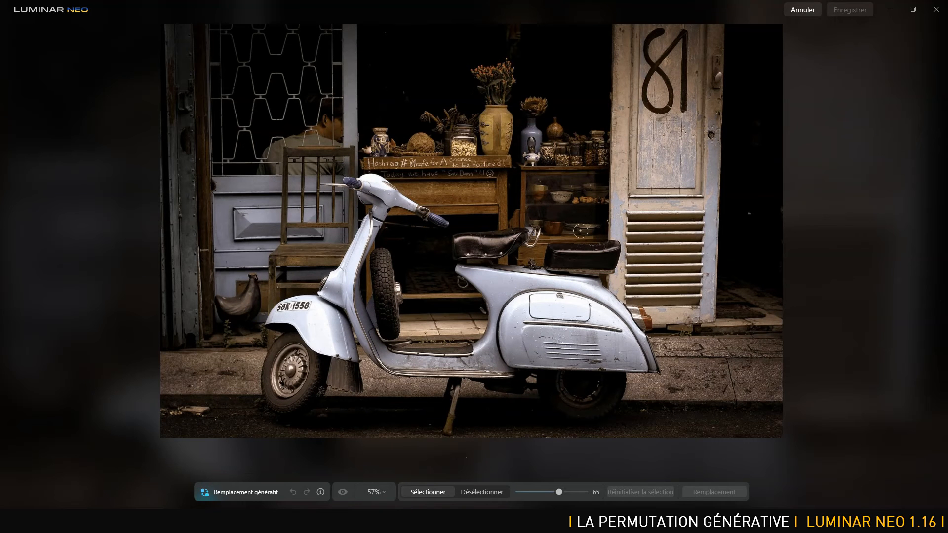
Mask the area above the scooter's rear seat and generate a replacement with the prompt "chat blanc"
{"action": "mouse_move", "coordinate": [580, 231]}
{"action": "left_mouse_down"}
{"action": "mouse_move", "coordinate": [557, 234]}
{"action": "mouse_move", "coordinate": [622, 238]}
{"action": "mouse_move", "coordinate": [611, 237]}
{"action": "mouse_move", "coordinate": [613, 186]}
{"action": "mouse_move", "coordinate": [598, 148]}
{"action": "mouse_move", "coordinate": [558, 197]}
{"action": "mouse_move", "coordinate": [548, 228]}
{"action": "mouse_move", "coordinate": [565, 238]}
{"action": "mouse_move", "coordinate": [589, 230]}
{"action": "mouse_move", "coordinate": [596, 173]}
{"action": "mouse_move", "coordinate": [583, 210]}
{"action": "mouse_move", "coordinate": [563, 223]}
{"action": "mouse_move", "coordinate": [592, 162]}
{"action": "left_mouse_up"}
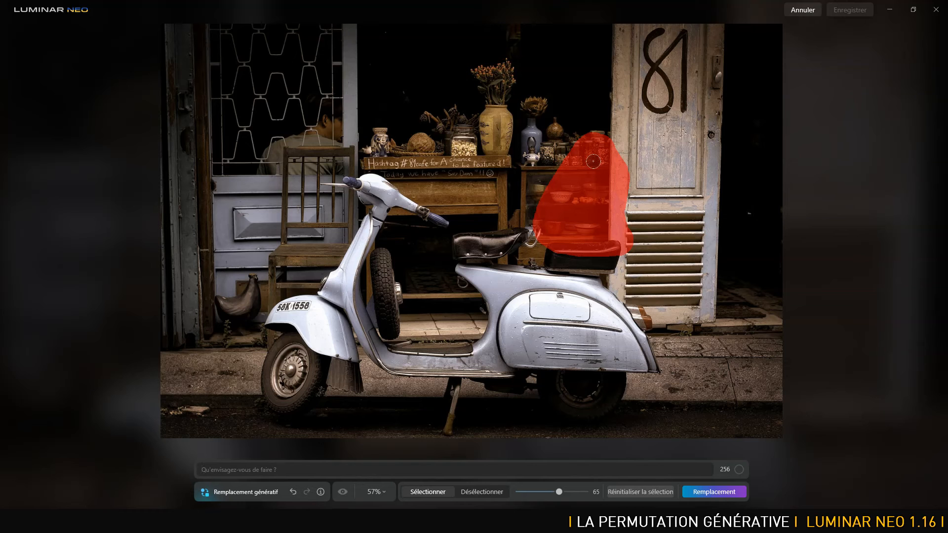
{"action": "left_click", "coordinate": [281, 466]}
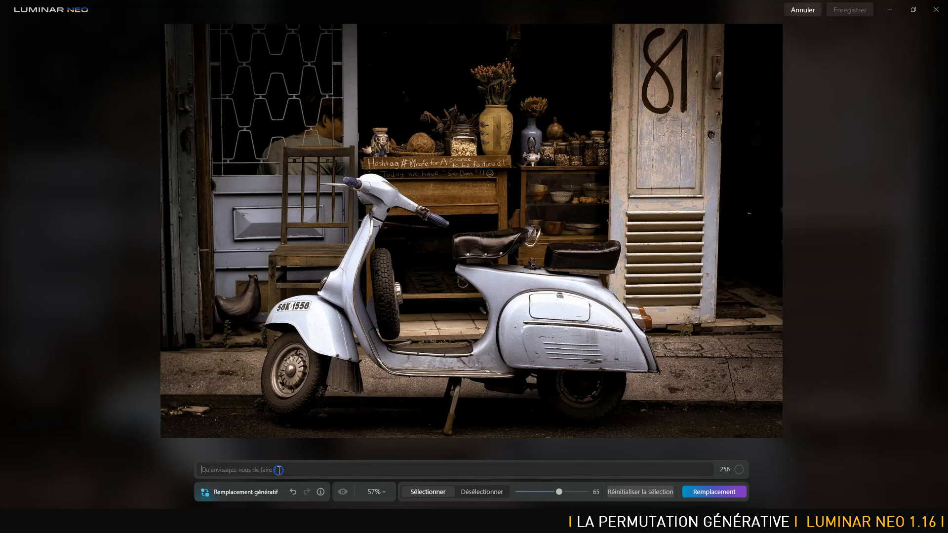
{"action": "type", "text": "chat blanc"}
{"action": "left_click", "coordinate": [707, 493]}
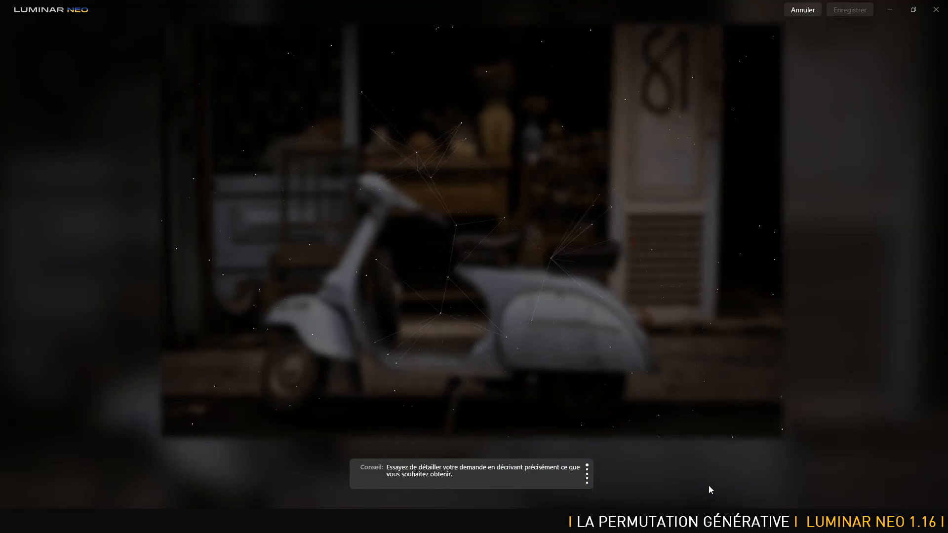
Switch to Photoshop and open the scooter photo pexels-pixabay-221299.jpg
{"action": "key", "text": "alt+Tab"}
{"action": "left_click", "coordinate": [25, 5]}
{"action": "left_click", "coordinate": [30, 23]}
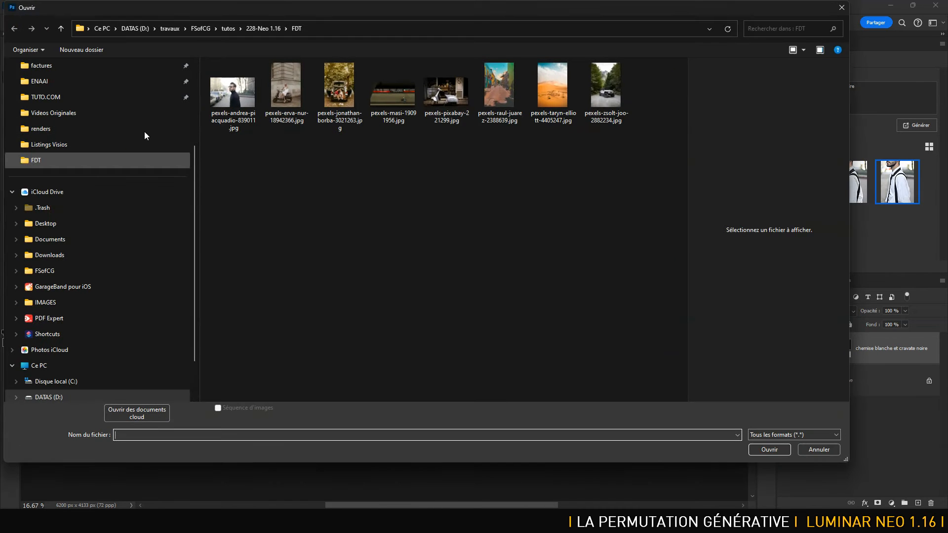
{"action": "left_click", "coordinate": [450, 89]}
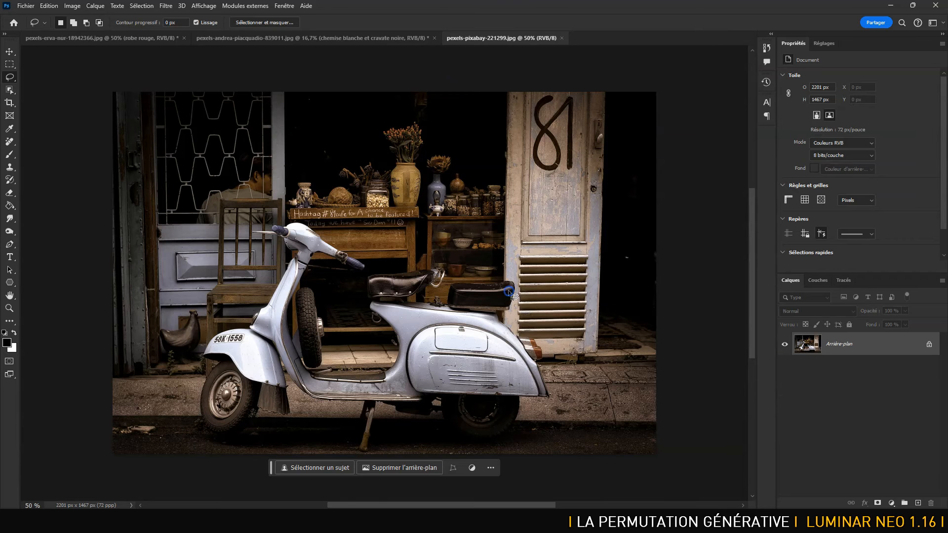
Outline the area above the scooter's rear seat with the Lasso tool and run Generative Fill with the prompt "chat blanc"
{"action": "mouse_move", "coordinate": [510, 293]}
{"action": "left_mouse_down"}
{"action": "mouse_move", "coordinate": [446, 293]}
{"action": "mouse_move", "coordinate": [435, 280]}
{"action": "mouse_move", "coordinate": [453, 230]}
{"action": "mouse_move", "coordinate": [497, 185]}
{"action": "mouse_move", "coordinate": [536, 259]}
{"action": "left_mouse_up"}
{"action": "left_click_drag", "start_coordinate": [511, 294], "coordinate": [509, 293]}
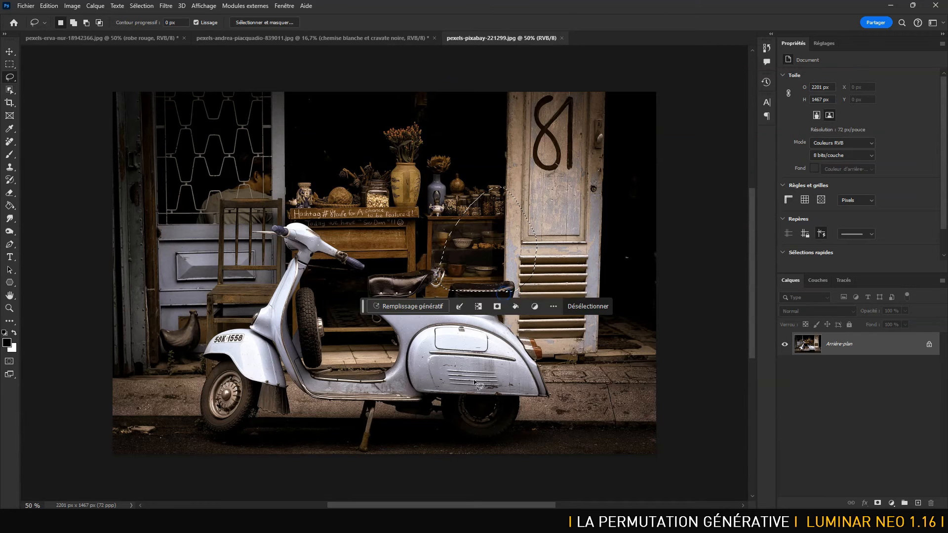
{"action": "left_click", "coordinate": [419, 309]}
{"action": "type", "text": "ch"}
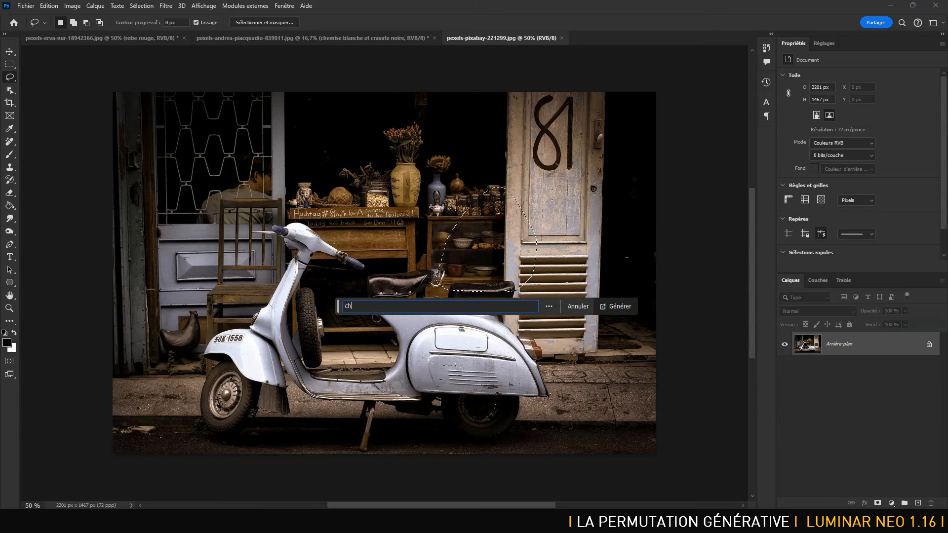
{"action": "type", "text": "at blanc"}
{"action": "left_click", "coordinate": [617, 305]}
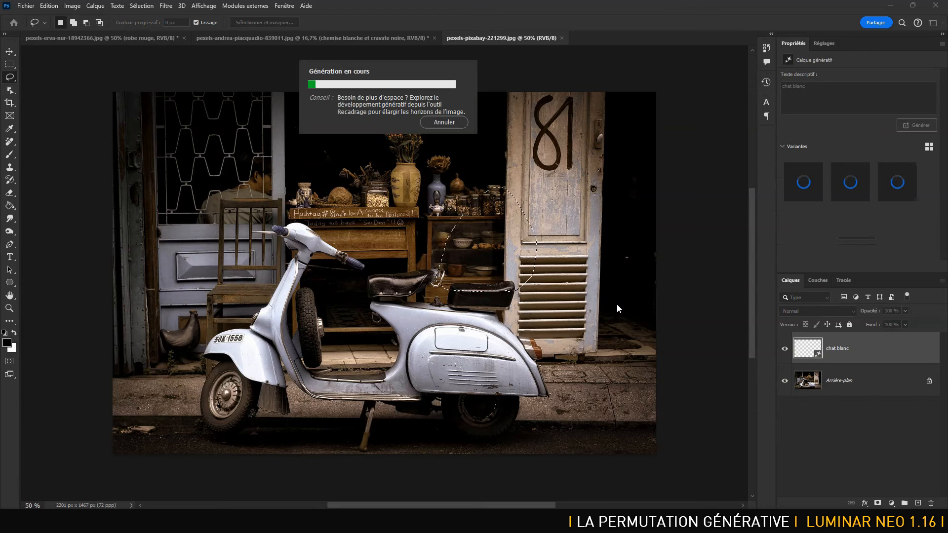
Switch to Luminar Neo, compare the scooter photo before and after adding the cat, and save the generative replacement
{"action": "key", "text": "alt+Tab"}
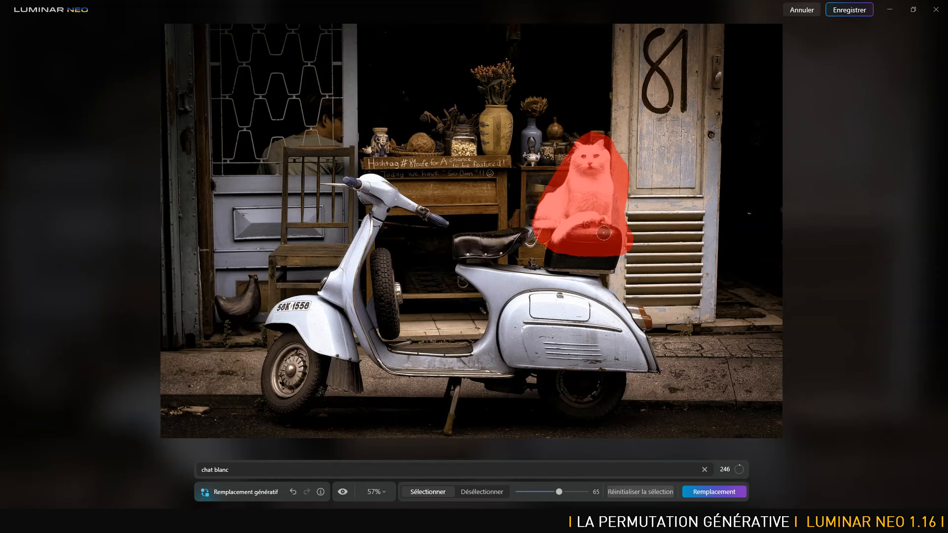
{"action": "left_click", "coordinate": [341, 491]}
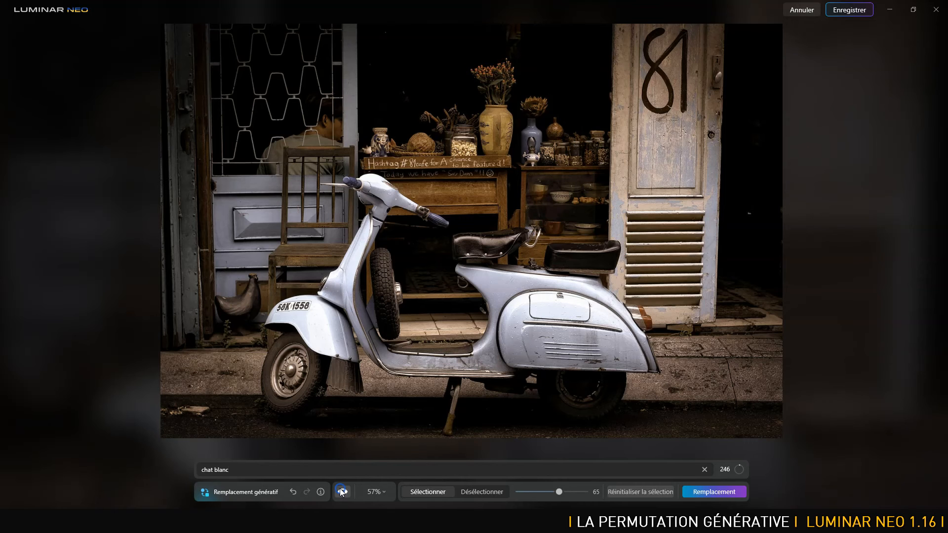
{"action": "left_click", "coordinate": [341, 492]}
{"action": "left_click", "coordinate": [342, 491]}
{"action": "left_click", "coordinate": [343, 490]}
{"action": "left_click", "coordinate": [343, 491]}
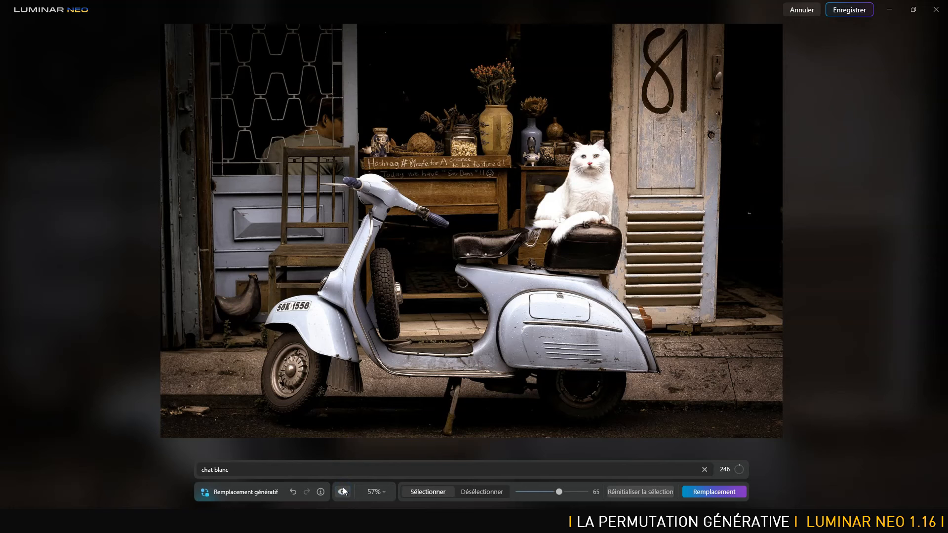
{"action": "left_click", "coordinate": [852, 10]}
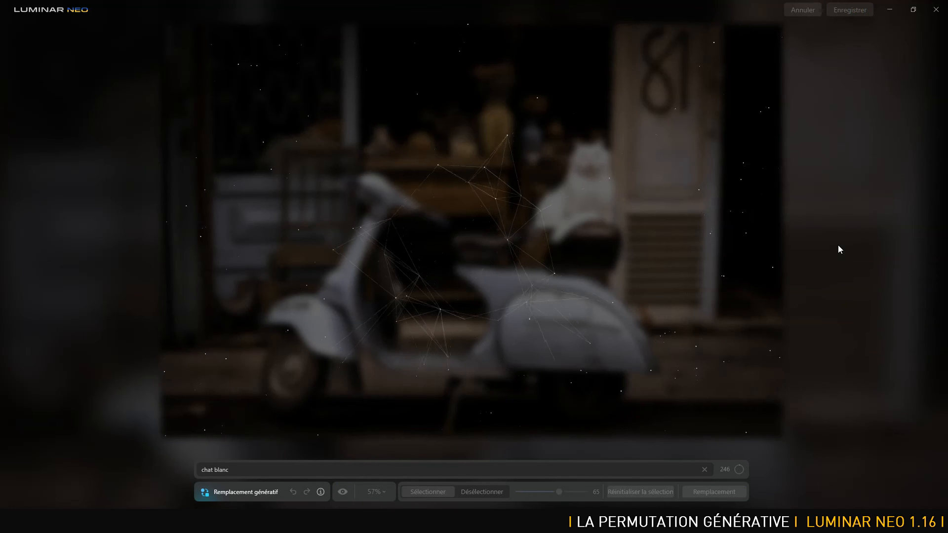
Switch to Photoshop and examine the three generated cat variants at 100% zoom
{"action": "key", "text": "alt+Tab"}
{"action": "key", "text": "alt+Tab"}
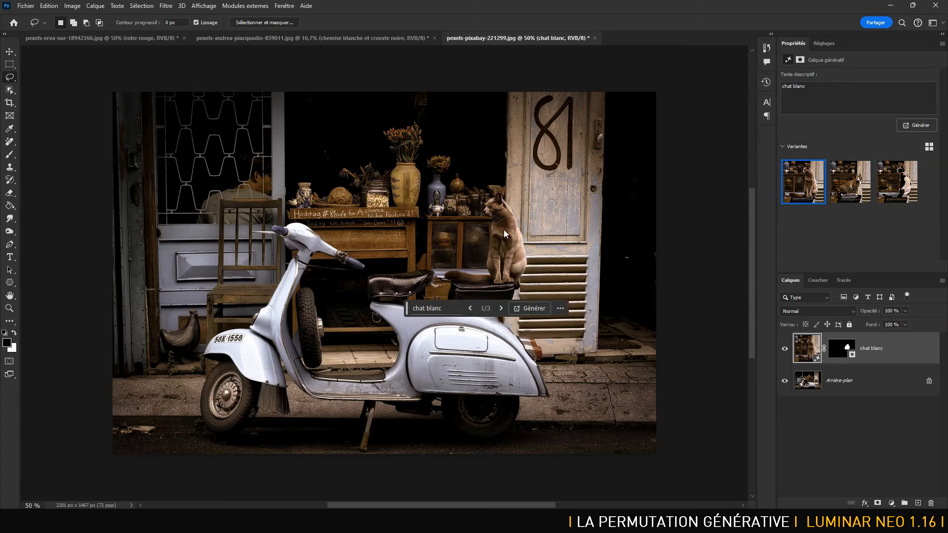
{"action": "key", "text": "ctrl+1"}
{"action": "left_click_drag", "start_coordinate": [631, 209], "coordinate": [522, 253]}
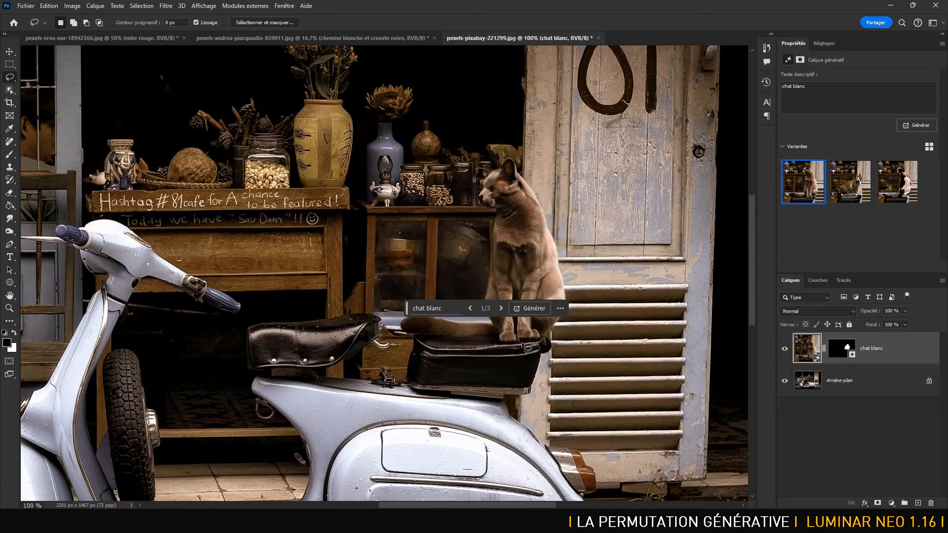
{"action": "left_click", "coordinate": [838, 174]}
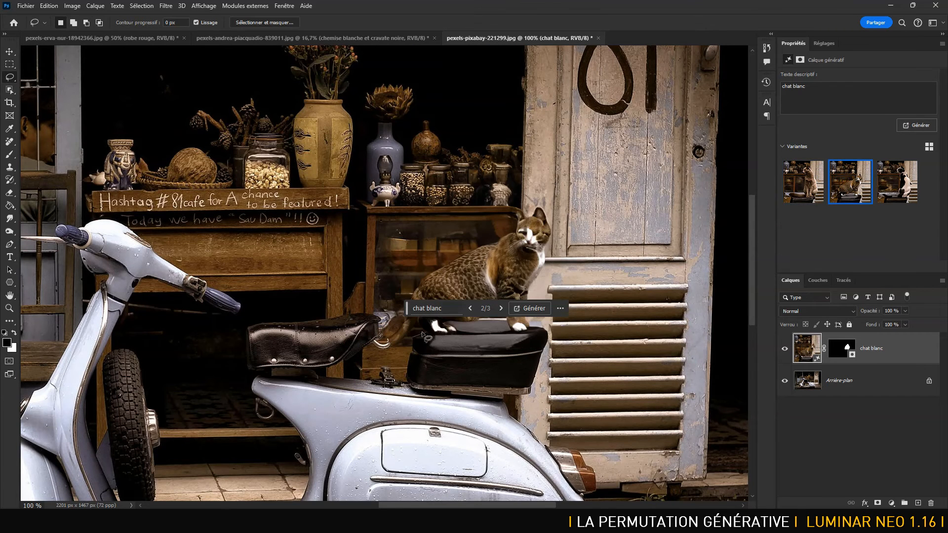
{"action": "left_click", "coordinate": [892, 185]}
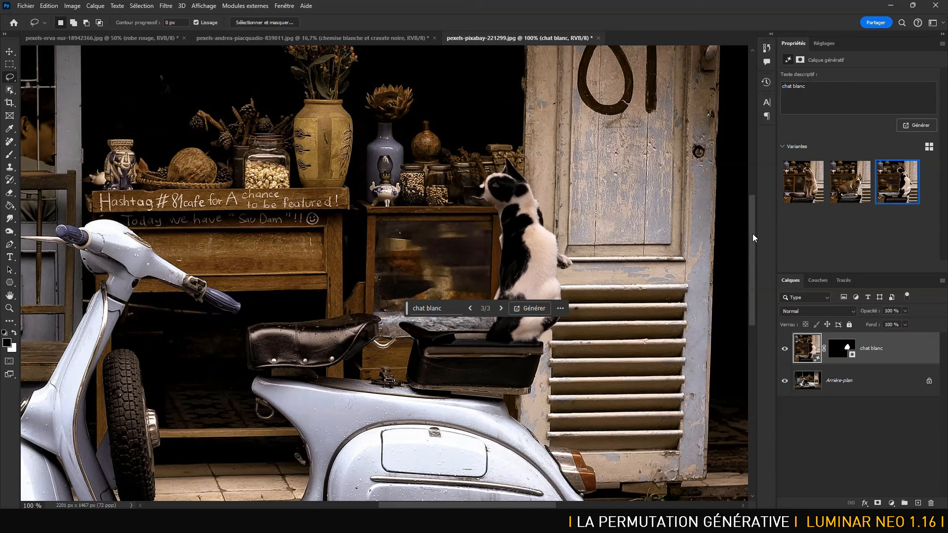
Change the generative layer's prompt to "casque de moto" and generate new variants
{"action": "left_click_drag", "start_coordinate": [813, 89], "coordinate": [775, 93]}
{"action": "type", "text": "casque de moto"}
{"action": "key", "text": "Return"}
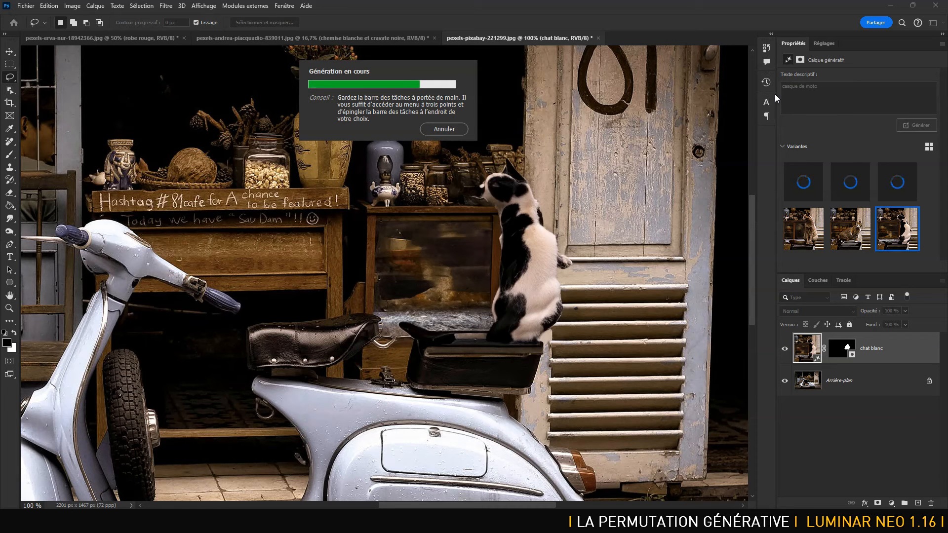
{"action": "key", "text": "v"}
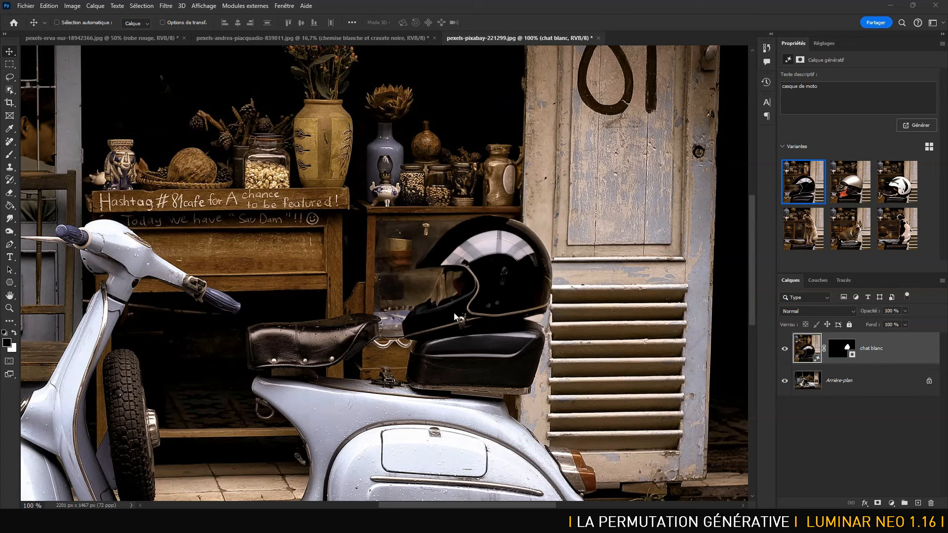
Preview the second generated helmet variant and select the third one
{"action": "left_click", "coordinate": [851, 191]}
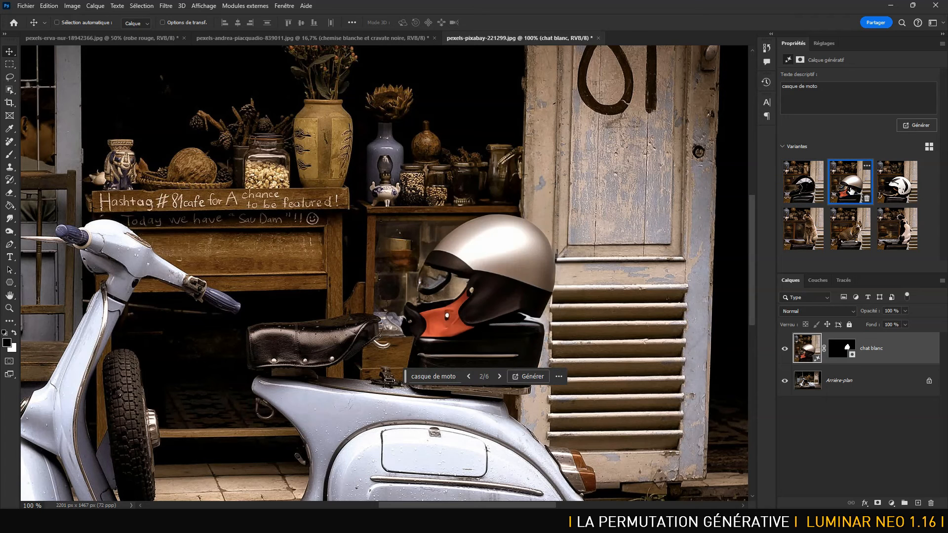
{"action": "left_click", "coordinate": [898, 183]}
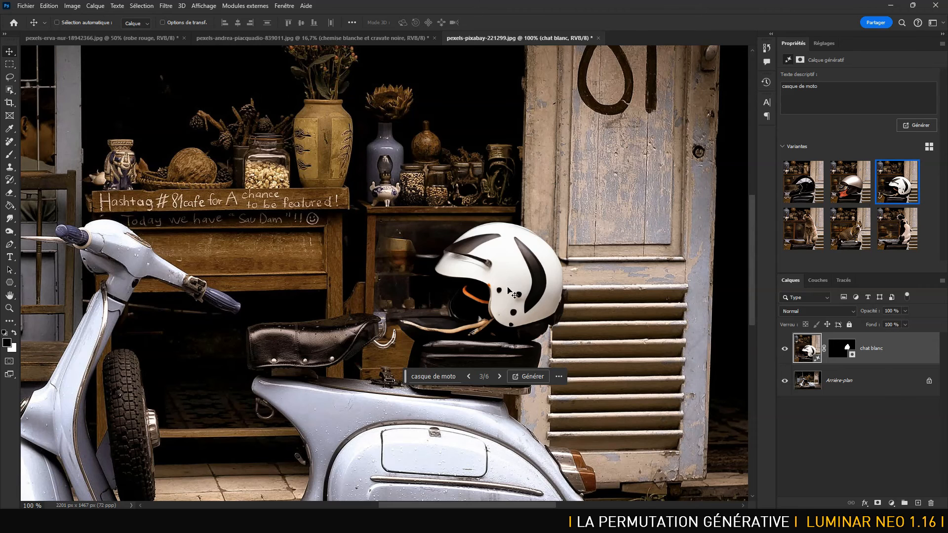
{"action": "key", "text": "ctrl+minus"}
{"action": "key", "text": "ctrl+minus"}
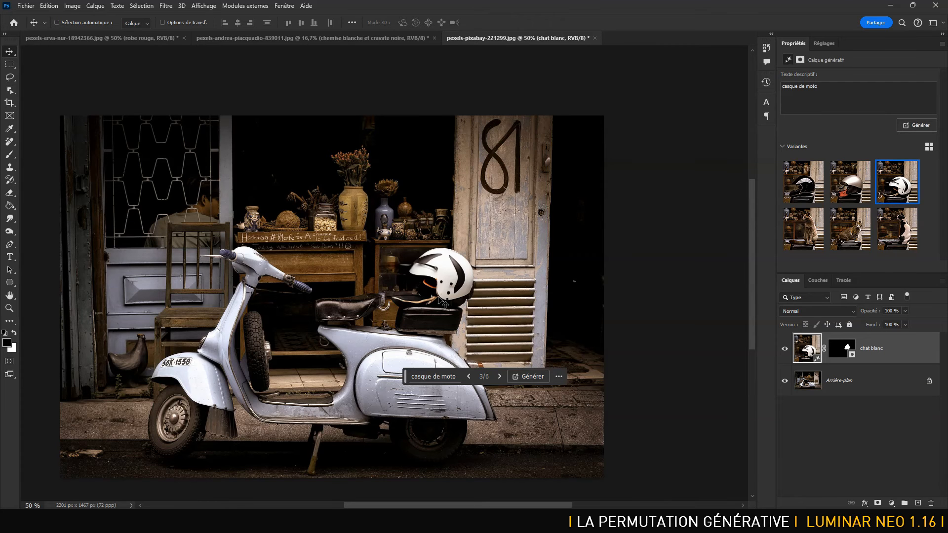
Switch to Luminar Neo, mask the white cat on the scooter and generate a replacement with the prompt "casque de moto"
{"action": "key", "text": "alt+Tab"}
{"action": "key", "text": "Tab"}
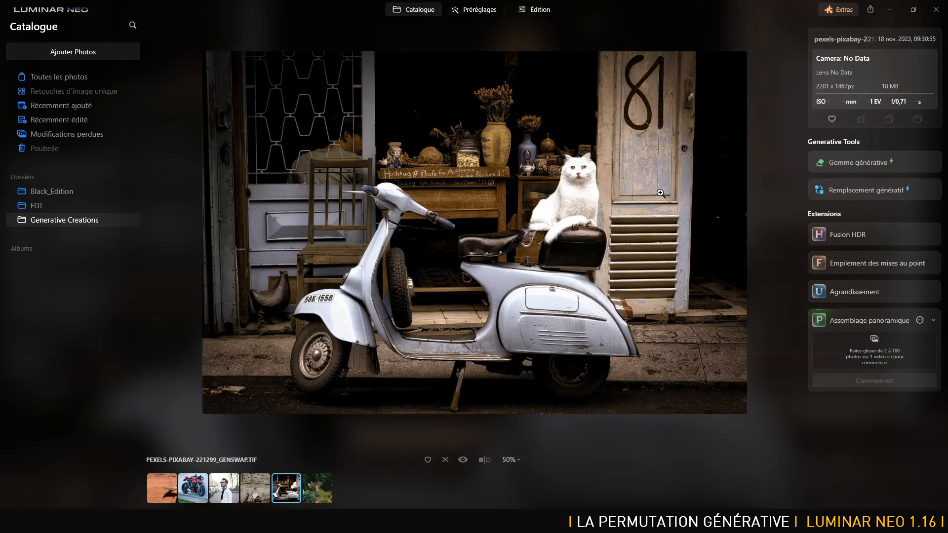
{"action": "left_click", "coordinate": [869, 190]}
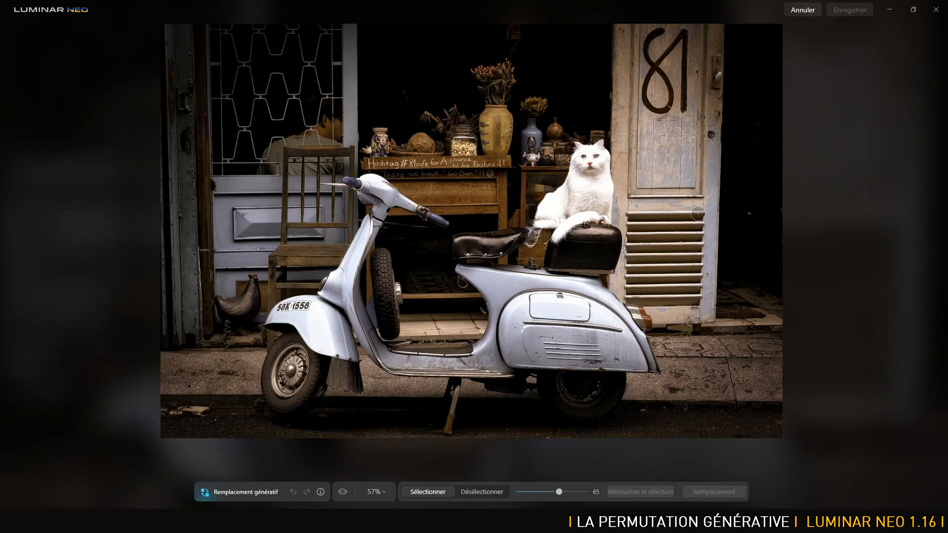
{"action": "mouse_move", "coordinate": [581, 151]}
{"action": "left_mouse_down"}
{"action": "mouse_move", "coordinate": [539, 207]}
{"action": "mouse_move", "coordinate": [546, 226]}
{"action": "mouse_move", "coordinate": [616, 230]}
{"action": "mouse_move", "coordinate": [612, 173]}
{"action": "mouse_move", "coordinate": [598, 144]}
{"action": "mouse_move", "coordinate": [565, 202]}
{"action": "mouse_move", "coordinate": [597, 209]}
{"action": "mouse_move", "coordinate": [601, 182]}
{"action": "left_mouse_up"}
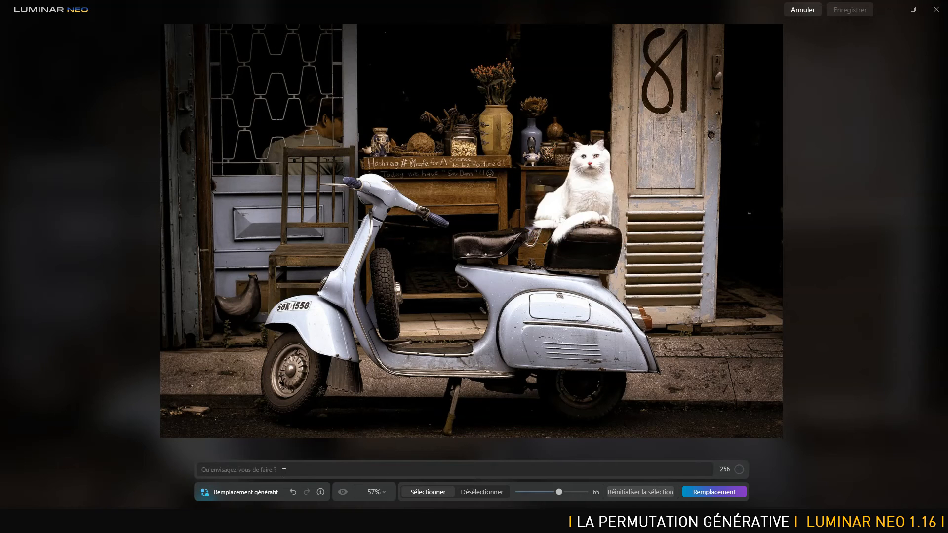
{"action": "type", "text": "casque de moto"}
{"action": "left_click", "coordinate": [719, 492]}
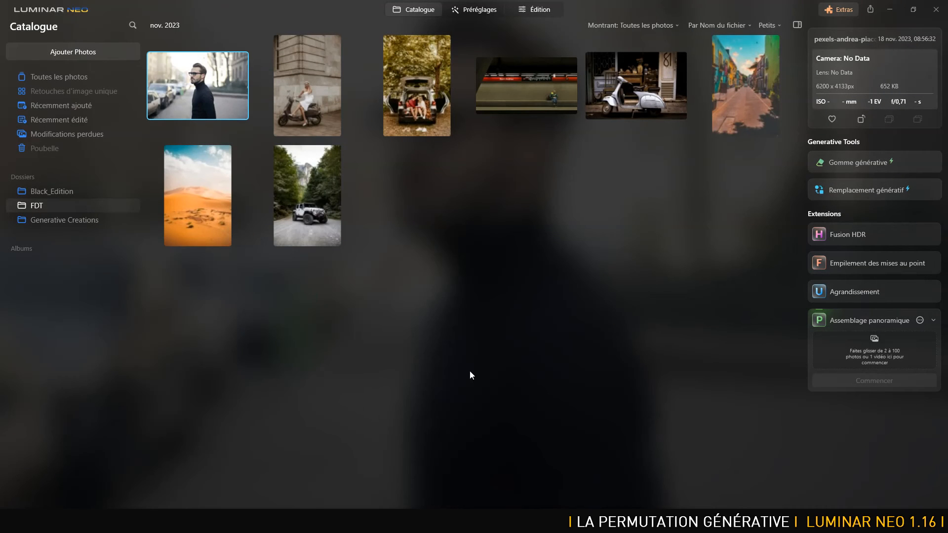
Open the photo of the colourful street from the FDT folder for generative replacement
{"action": "left_click", "coordinate": [742, 86]}
{"action": "double_click", "coordinate": [742, 87]}
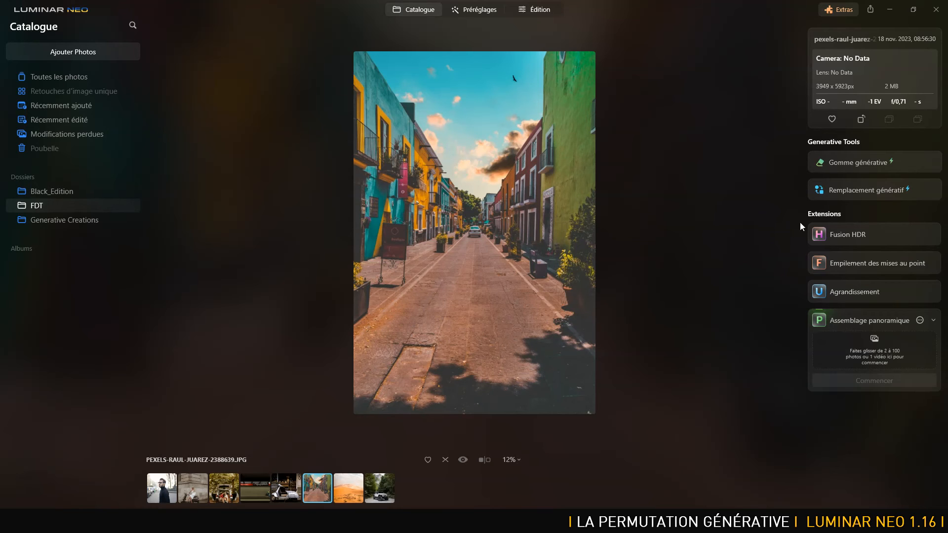
{"action": "left_click", "coordinate": [865, 194]}
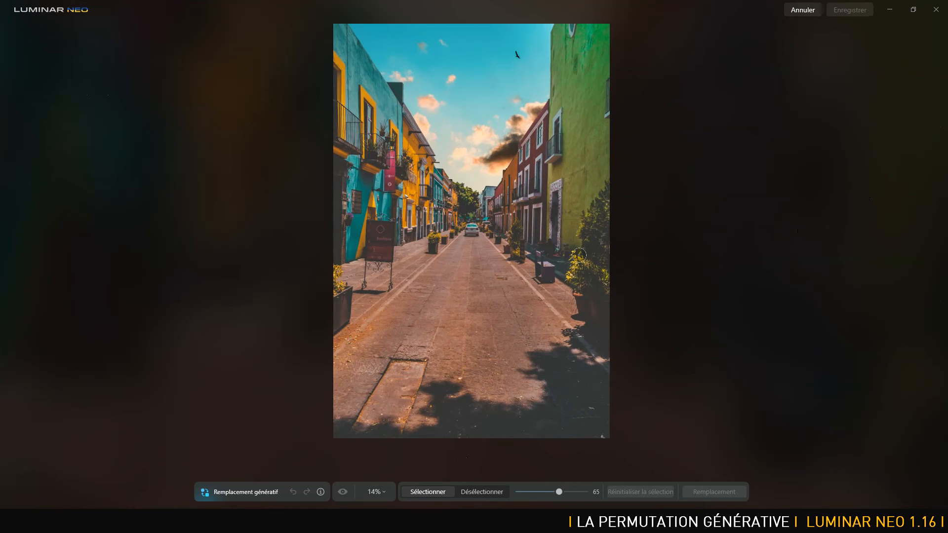
Mask the roadway in the middle of the street and generate a replacement with the prompt "old car"
{"action": "mouse_move", "coordinate": [448, 259]}
{"action": "left_mouse_down"}
{"action": "mouse_move", "coordinate": [488, 254]}
{"action": "mouse_move", "coordinate": [554, 333]}
{"action": "mouse_move", "coordinate": [372, 328]}
{"action": "mouse_move", "coordinate": [470, 237]}
{"action": "mouse_move", "coordinate": [529, 316]}
{"action": "mouse_move", "coordinate": [425, 312]}
{"action": "mouse_move", "coordinate": [456, 282]}
{"action": "mouse_move", "coordinate": [479, 277]}
{"action": "mouse_move", "coordinate": [493, 300]}
{"action": "mouse_move", "coordinate": [450, 296]}
{"action": "left_mouse_up"}
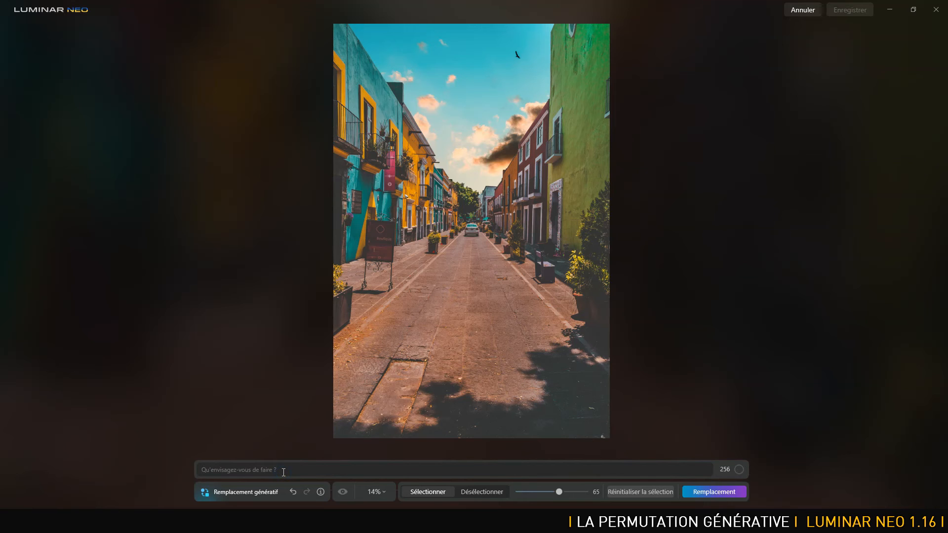
{"action": "type", "text": "old car"}
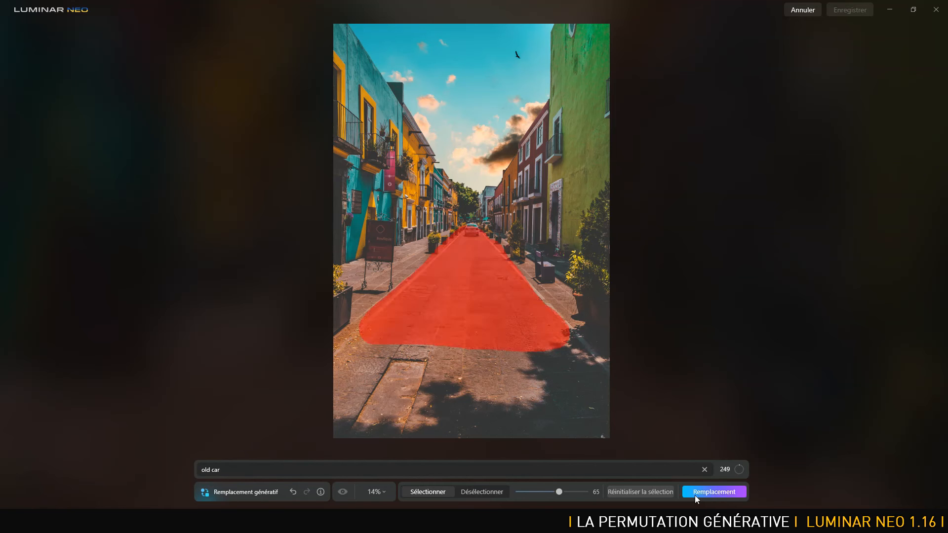
{"action": "left_click", "coordinate": [722, 492]}
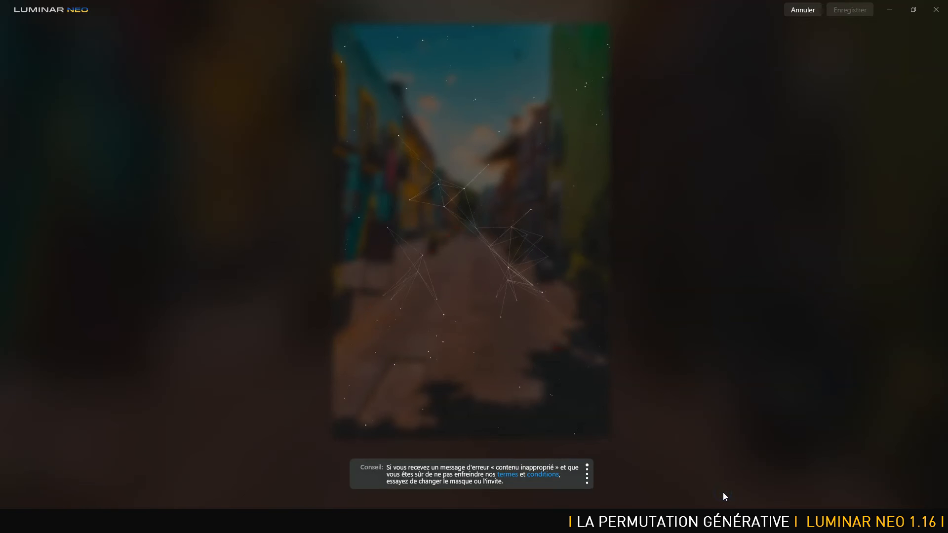
Switch to Photoshop and open the photo of the colourful street from the FDT folder
{"action": "key", "text": "alt+Tab"}
{"action": "key", "text": "alt+Tab"}
{"action": "key", "text": "alt+Tab"}
{"action": "key", "text": "alt+Tab"}
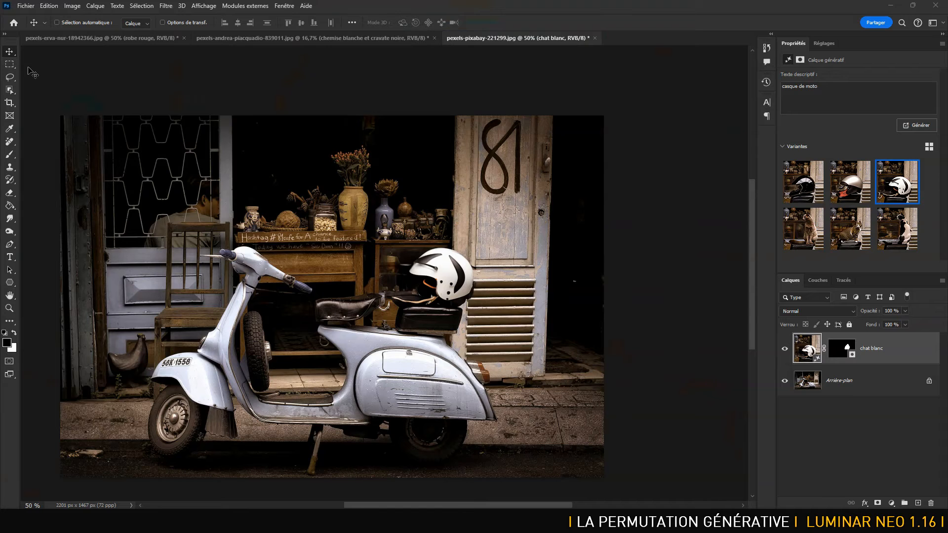
{"action": "left_click", "coordinate": [25, 6]}
{"action": "left_click", "coordinate": [32, 28]}
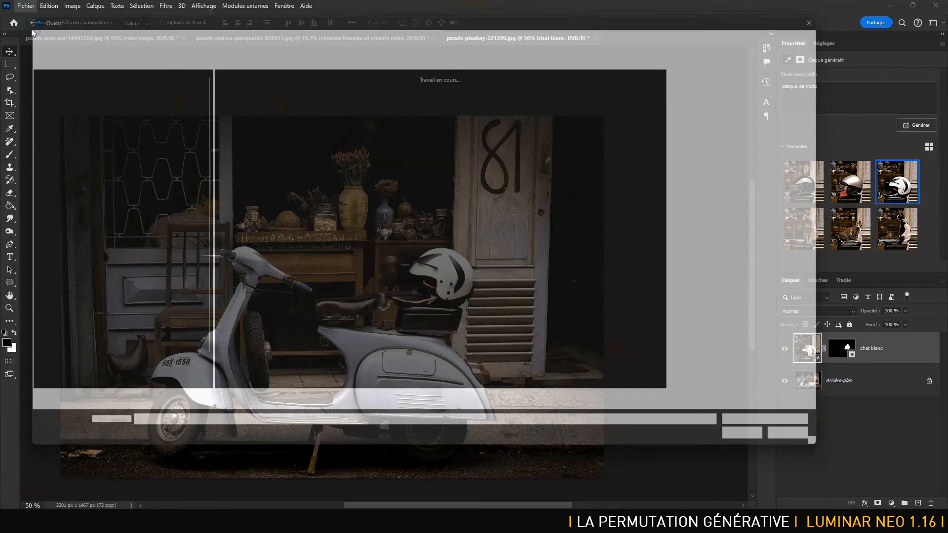
{"action": "double_click", "coordinate": [505, 98]}
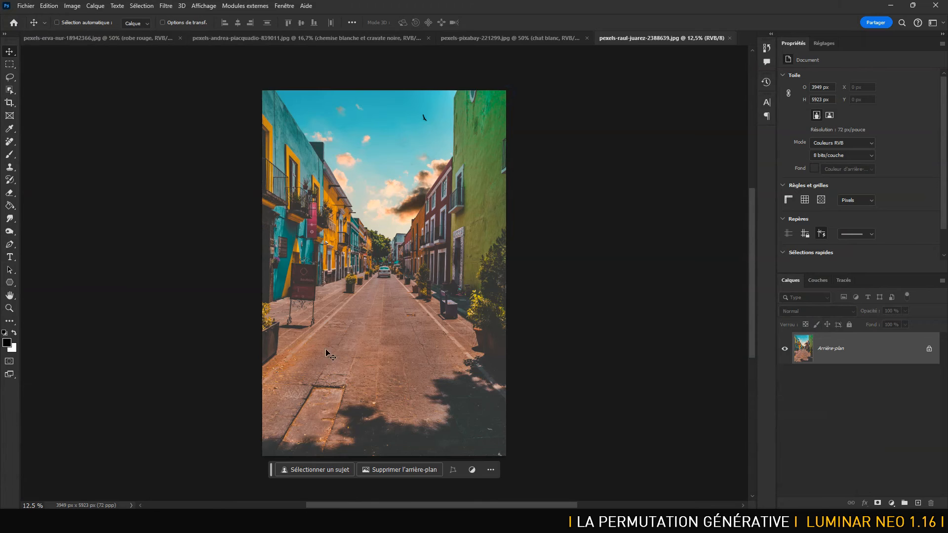
Lasso the roadway in the middle of the street and run Generative Fill on it with the prompt "old car"
{"action": "left_click", "coordinate": [10, 77]}
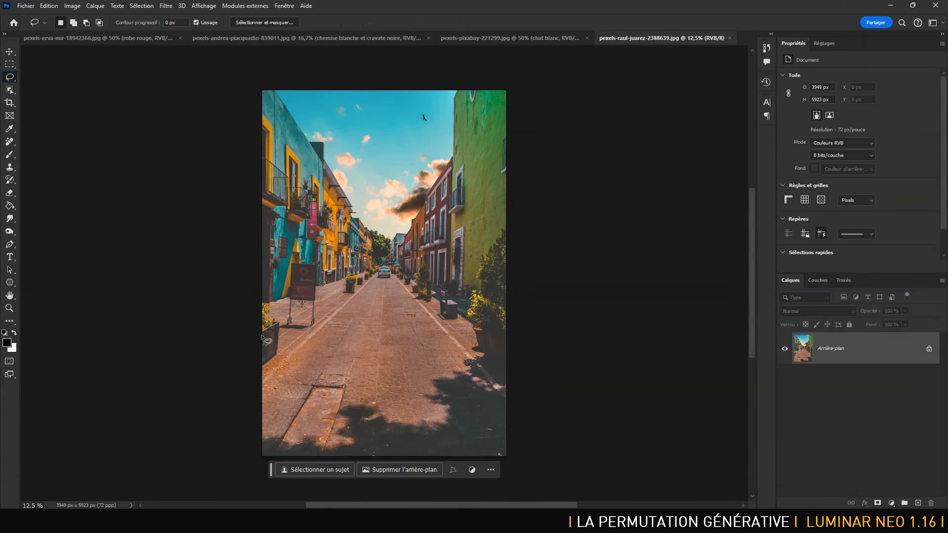
{"action": "mouse_move", "coordinate": [280, 357]}
{"action": "left_mouse_down"}
{"action": "mouse_move", "coordinate": [307, 326]}
{"action": "mouse_move", "coordinate": [388, 269]}
{"action": "mouse_move", "coordinate": [481, 366]}
{"action": "mouse_move", "coordinate": [444, 375]}
{"action": "mouse_move", "coordinate": [271, 372]}
{"action": "left_mouse_up"}
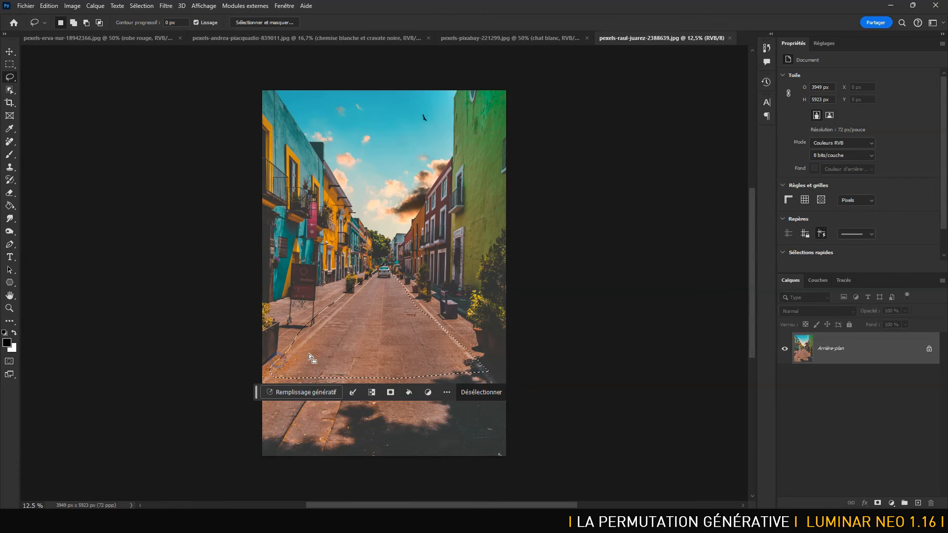
{"action": "left_click", "coordinate": [315, 392]}
{"action": "type", "text": "old car"}
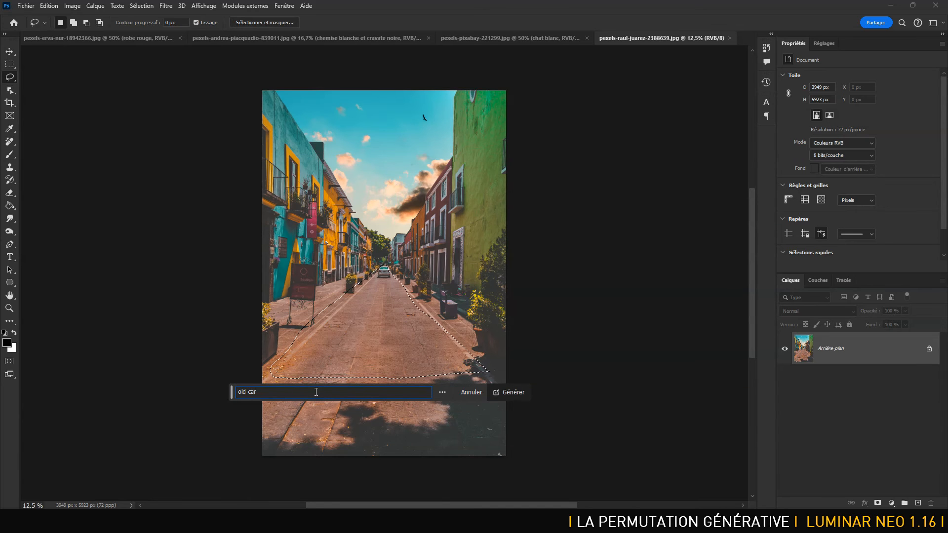
{"action": "left_click", "coordinate": [515, 392]}
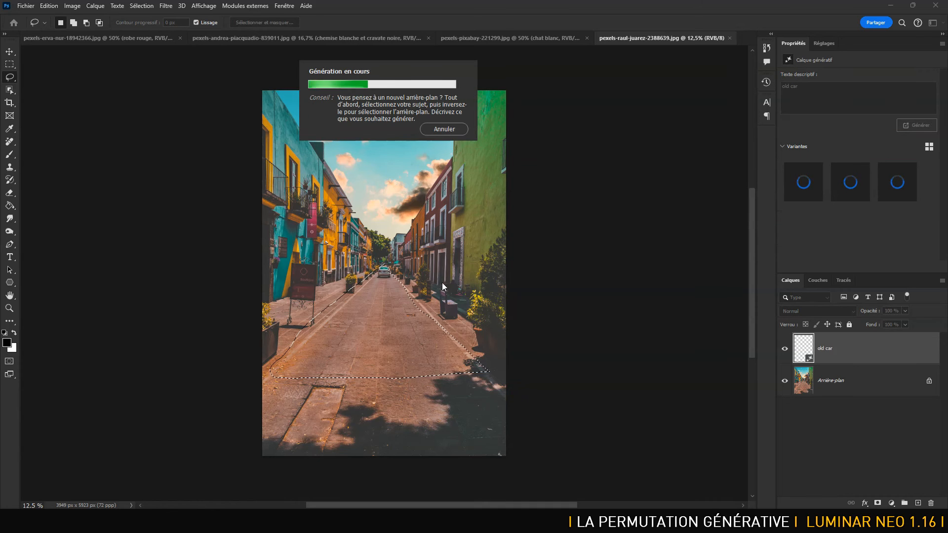
Switch to Luminar Neo and compare the street photo before and after the old car replacement
{"action": "key", "text": "alt+Tab"}
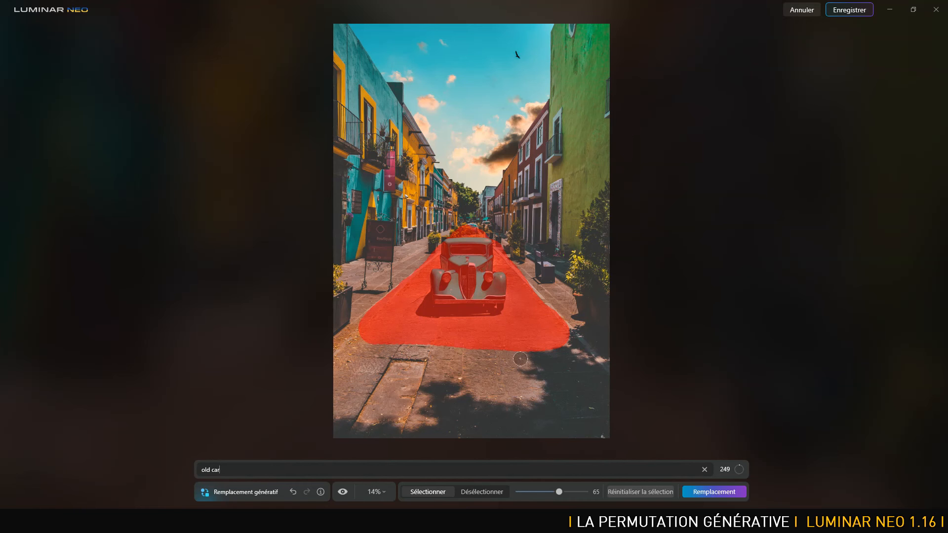
{"action": "left_click", "coordinate": [344, 492]}
{"action": "left_click", "coordinate": [344, 492]}
{"action": "left_click", "coordinate": [344, 493]}
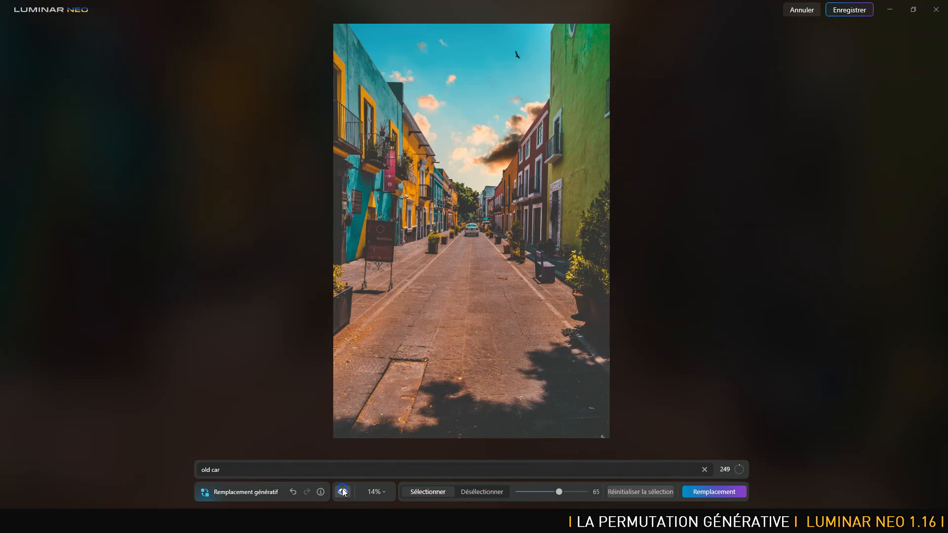
{"action": "left_click", "coordinate": [344, 492]}
{"action": "left_click", "coordinate": [344, 492]}
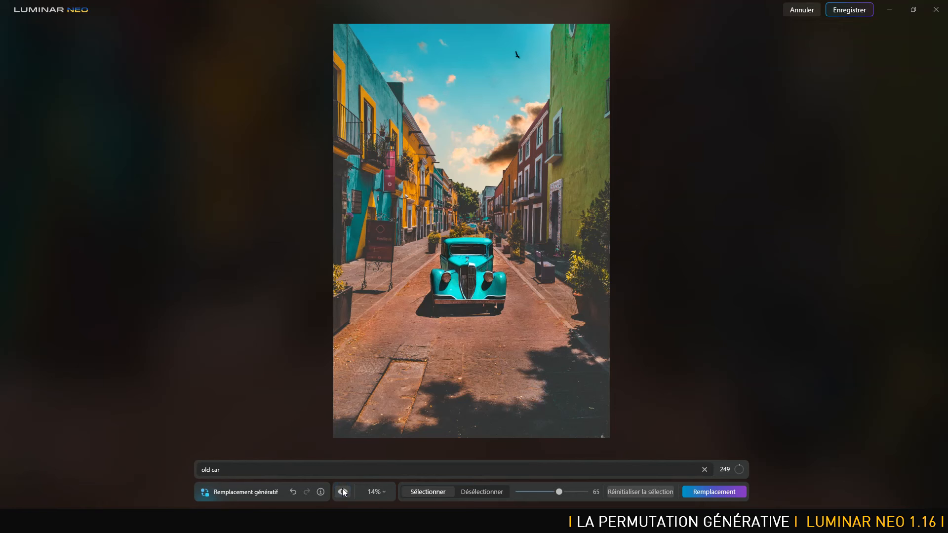
{"action": "left_click", "coordinate": [345, 492]}
Switch to Photoshop, preview the second generated car variant and select the third one
{"action": "key", "text": "alt+Tab"}
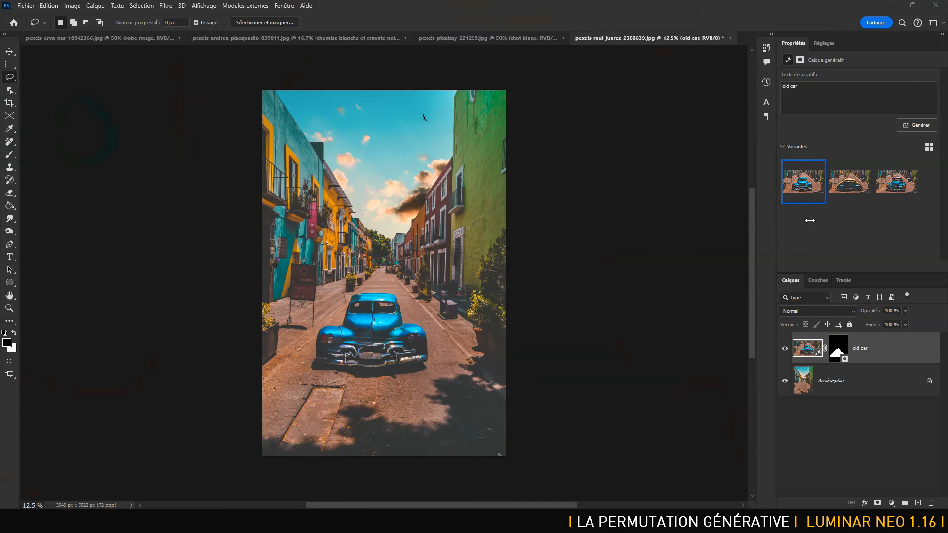
{"action": "left_click", "coordinate": [857, 184]}
{"action": "left_click", "coordinate": [857, 185]}
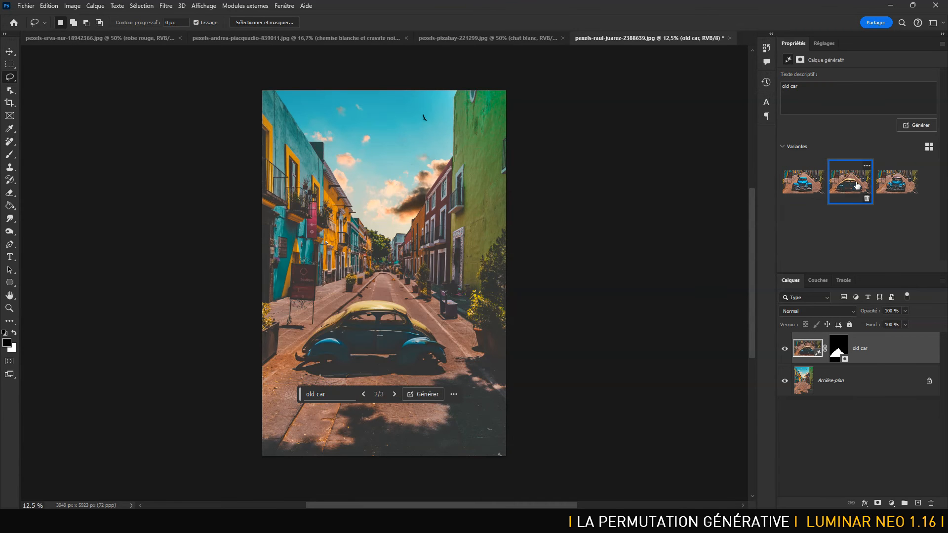
{"action": "left_click", "coordinate": [899, 183]}
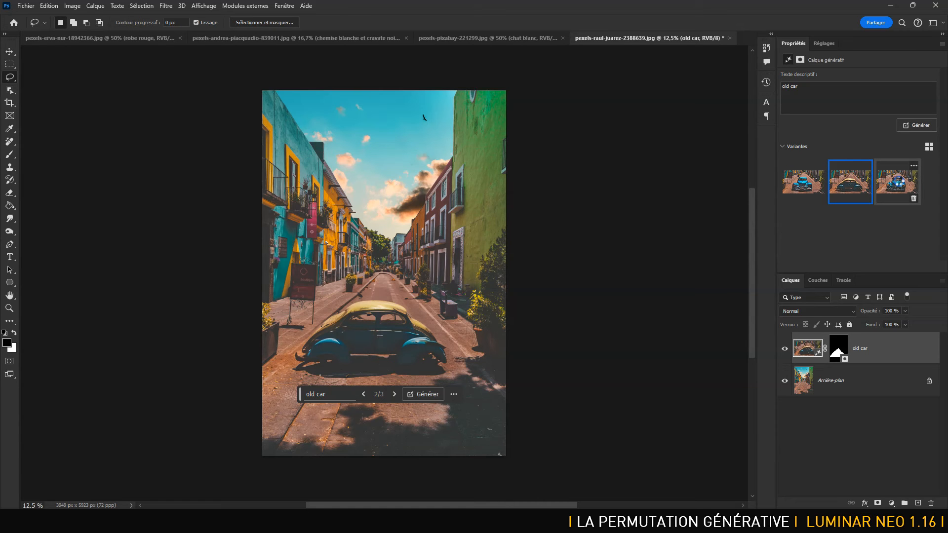
{"action": "left_click", "coordinate": [898, 181]}
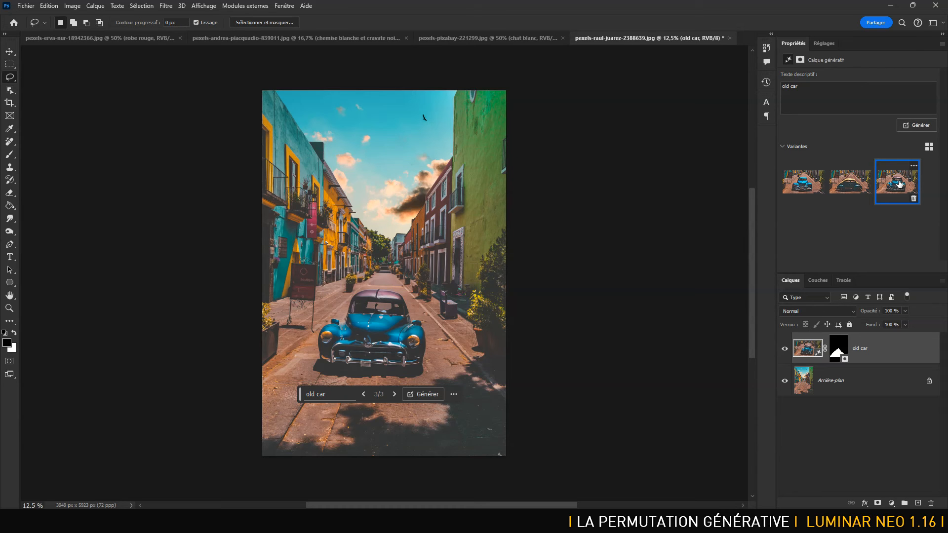
Switch to Luminar Neo and save the old car replacement on the street photo
{"action": "key", "text": "alt+Tab"}
{"action": "key", "text": "alt+Tab"}
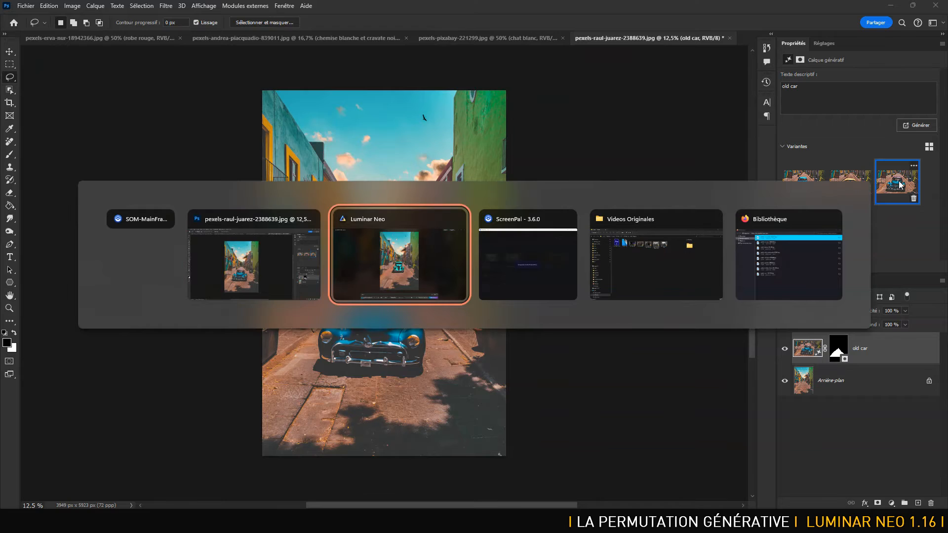
{"action": "left_click", "coordinate": [849, 11]}
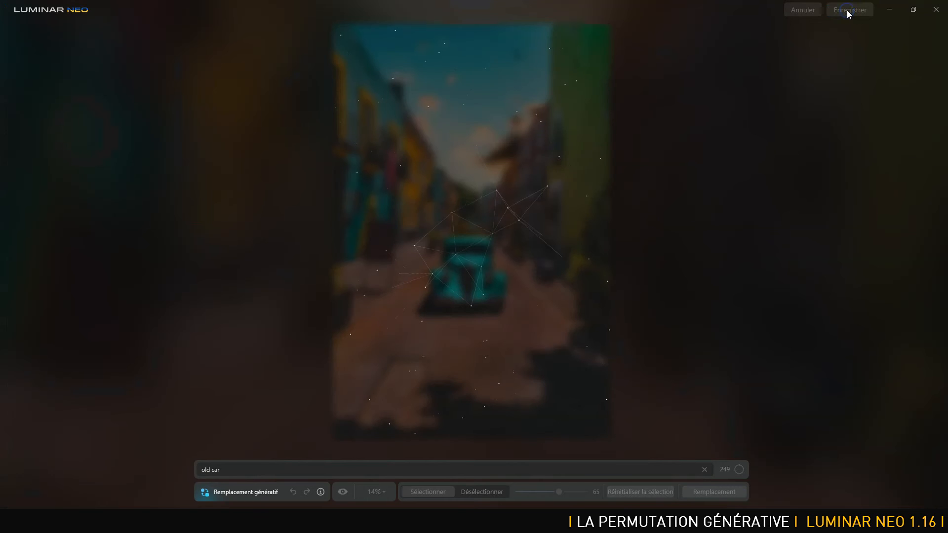
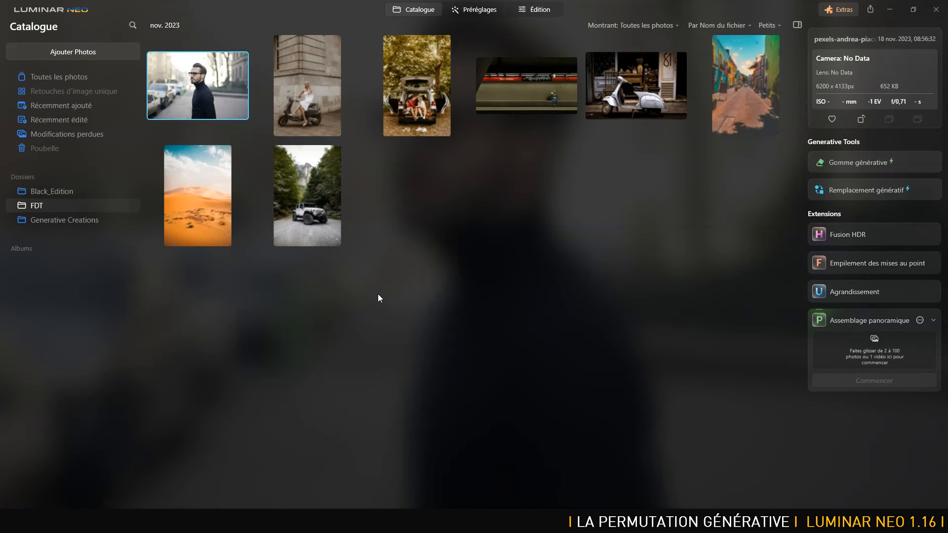
Open the desert dunes photo from the FDT folder for generative replacement
{"action": "double_click", "coordinate": [204, 185]}
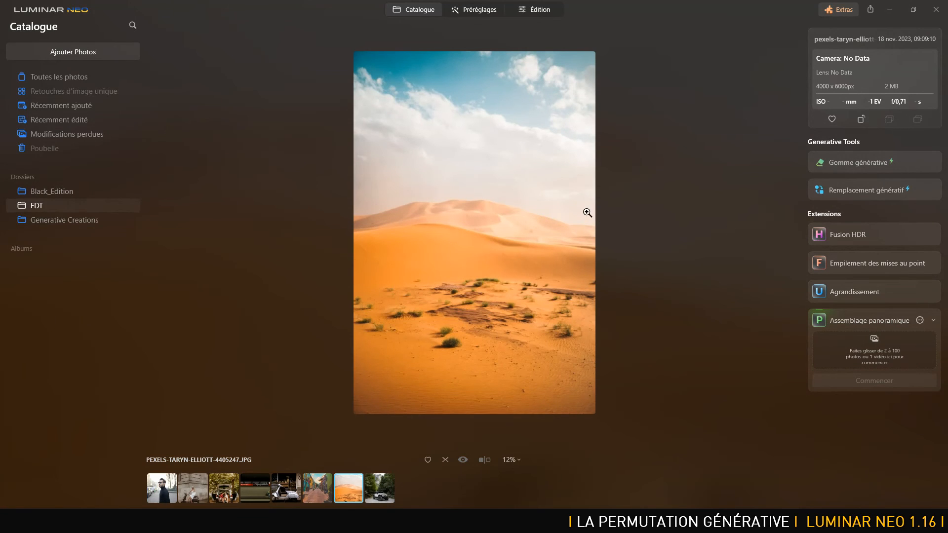
{"action": "left_click", "coordinate": [843, 189]}
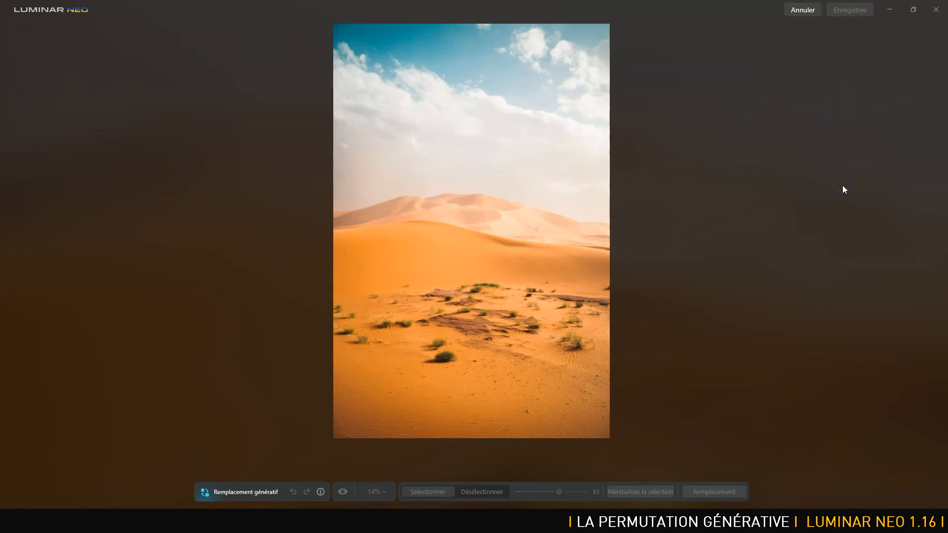
Set the brush size to 81, mask the desert foreground with the shrubs and generate a replacement with the prompt "lac"
{"action": "left_click_drag", "start_coordinate": [559, 491], "coordinate": [571, 491]}
{"action": "mouse_move", "coordinate": [329, 310]}
{"action": "left_mouse_down"}
{"action": "mouse_move", "coordinate": [594, 297]}
{"action": "mouse_move", "coordinate": [486, 335]}
{"action": "mouse_move", "coordinate": [503, 348]}
{"action": "mouse_move", "coordinate": [304, 365]}
{"action": "mouse_move", "coordinate": [669, 390]}
{"action": "mouse_move", "coordinate": [299, 413]}
{"action": "mouse_move", "coordinate": [666, 438]}
{"action": "mouse_move", "coordinate": [385, 414]}
{"action": "left_mouse_up"}
{"action": "left_click", "coordinate": [466, 468]}
{"action": "type", "text": "lac"}
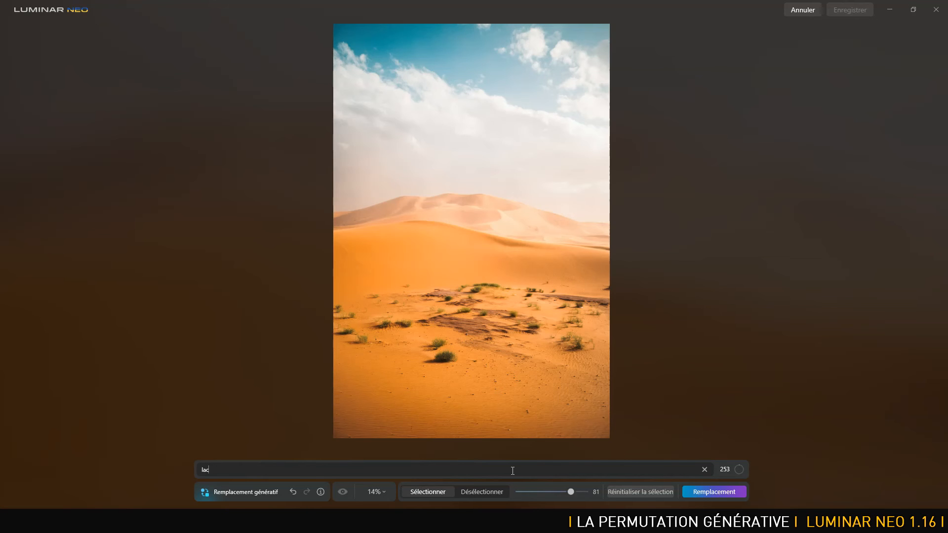
{"action": "left_click", "coordinate": [709, 489]}
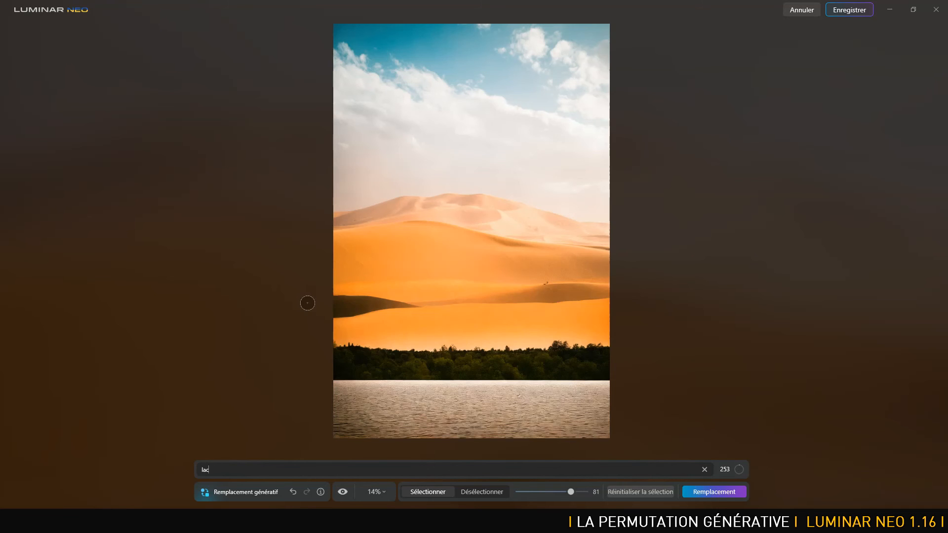
Reset the selection, mask the tree band and lower dunes, and generate a replacement with the prompt "oasis dans le desert"
{"action": "left_click", "coordinate": [629, 492]}
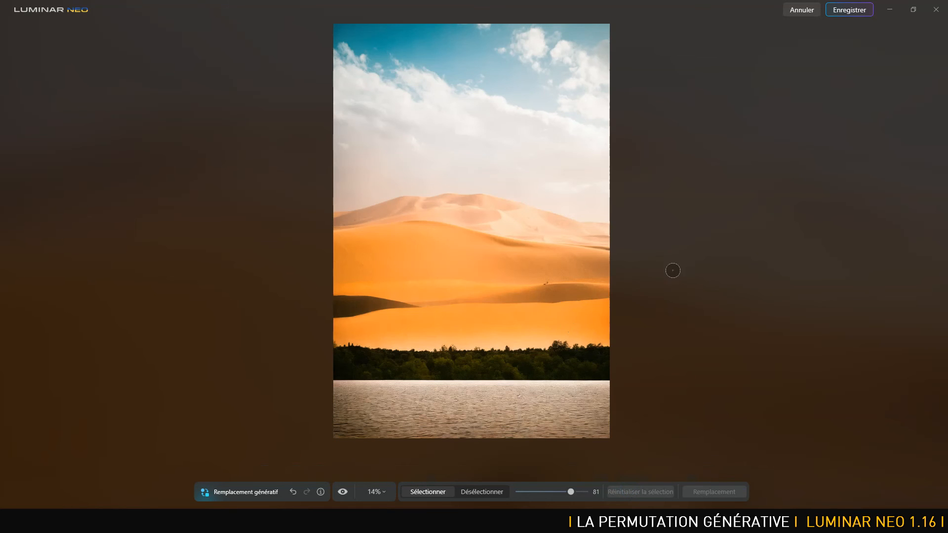
{"action": "mouse_move", "coordinate": [324, 294]}
{"action": "left_mouse_down"}
{"action": "mouse_move", "coordinate": [546, 291]}
{"action": "mouse_move", "coordinate": [609, 303]}
{"action": "mouse_move", "coordinate": [385, 295]}
{"action": "mouse_move", "coordinate": [352, 311]}
{"action": "mouse_move", "coordinate": [592, 327]}
{"action": "mouse_move", "coordinate": [544, 344]}
{"action": "mouse_move", "coordinate": [347, 334]}
{"action": "mouse_move", "coordinate": [323, 354]}
{"action": "mouse_move", "coordinate": [345, 367]}
{"action": "mouse_move", "coordinate": [608, 370]}
{"action": "left_mouse_up"}
{"action": "type", "text": "lac"}
{"action": "left_click_drag", "start_coordinate": [324, 469], "coordinate": [179, 469]}
{"action": "type", "text": "oasis"}
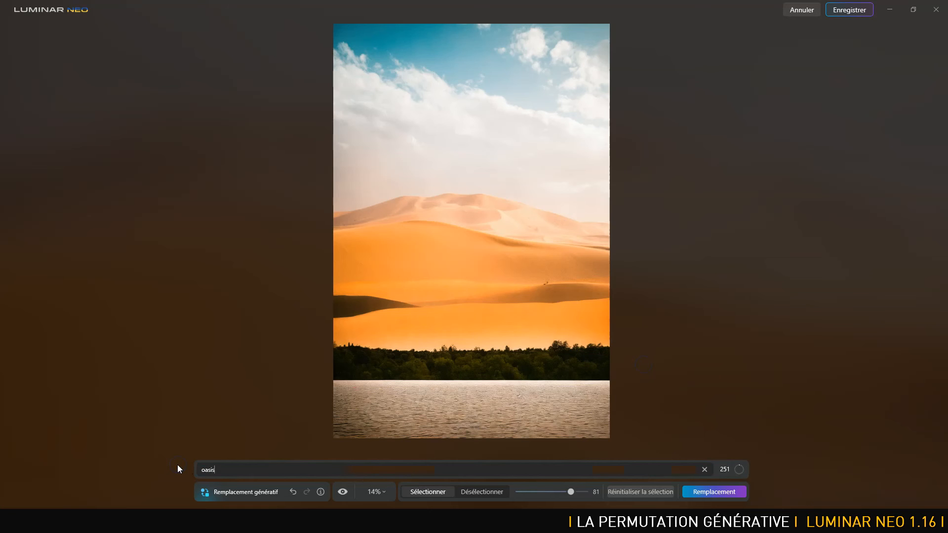
{"action": "type", "text": " dans le desert"}
{"action": "left_click", "coordinate": [712, 490]}
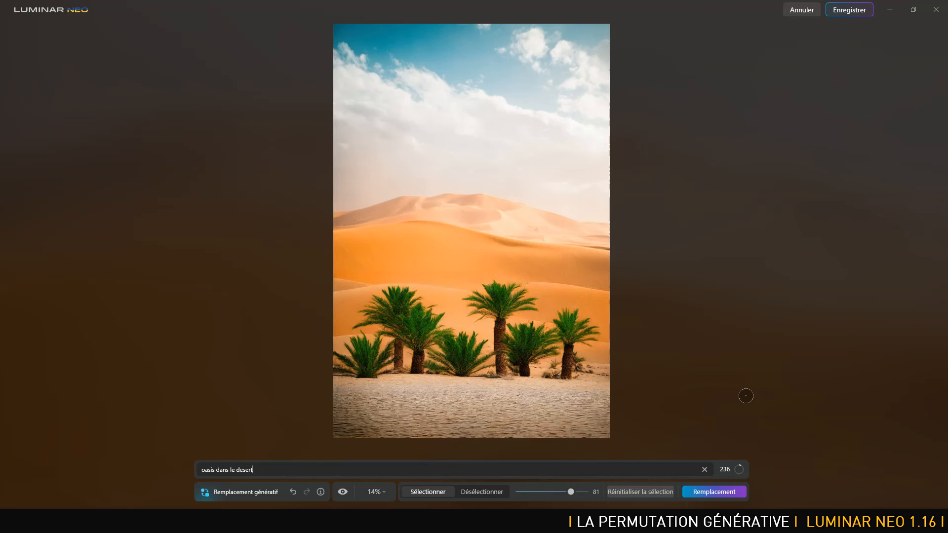
Undo the oasis and lake replacements on the desert photo
{"action": "left_click", "coordinate": [293, 493]}
{"action": "left_click", "coordinate": [294, 492]}
{"action": "left_click", "coordinate": [293, 493]}
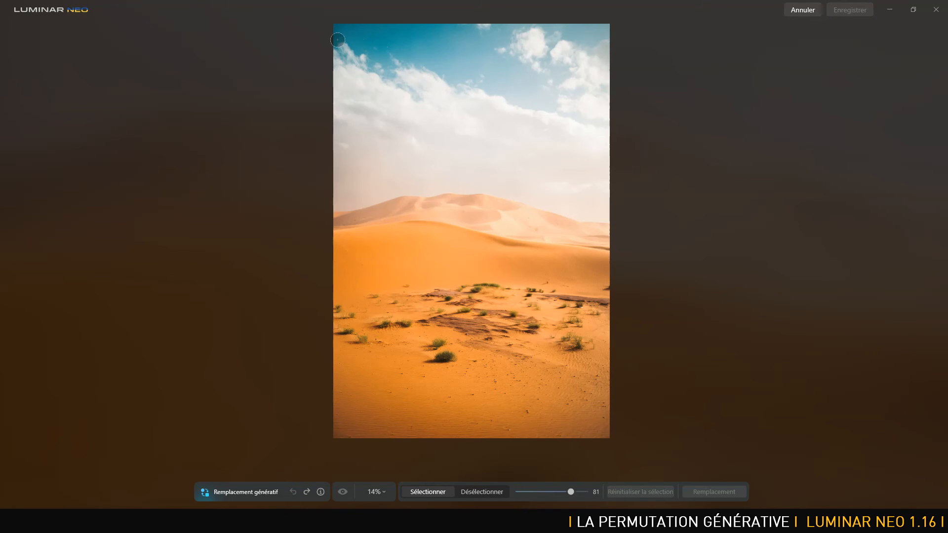
Mask the whole sky above the dunes and generate a replacement with the prompt "ciel nuageux"
{"action": "mouse_move", "coordinate": [338, 40]}
{"action": "left_mouse_down"}
{"action": "mouse_move", "coordinate": [318, 36]}
{"action": "mouse_move", "coordinate": [623, 36]}
{"action": "mouse_move", "coordinate": [518, 59]}
{"action": "mouse_move", "coordinate": [315, 56]}
{"action": "mouse_move", "coordinate": [518, 82]}
{"action": "mouse_move", "coordinate": [632, 79]}
{"action": "mouse_move", "coordinate": [326, 92]}
{"action": "mouse_move", "coordinate": [645, 119]}
{"action": "mouse_move", "coordinate": [318, 123]}
{"action": "mouse_move", "coordinate": [641, 150]}
{"action": "mouse_move", "coordinate": [294, 150]}
{"action": "mouse_move", "coordinate": [607, 161]}
{"action": "mouse_move", "coordinate": [468, 163]}
{"action": "mouse_move", "coordinate": [617, 200]}
{"action": "mouse_move", "coordinate": [453, 169]}
{"action": "mouse_move", "coordinate": [383, 171]}
{"action": "mouse_move", "coordinate": [319, 186]}
{"action": "mouse_move", "coordinate": [437, 166]}
{"action": "left_mouse_up"}
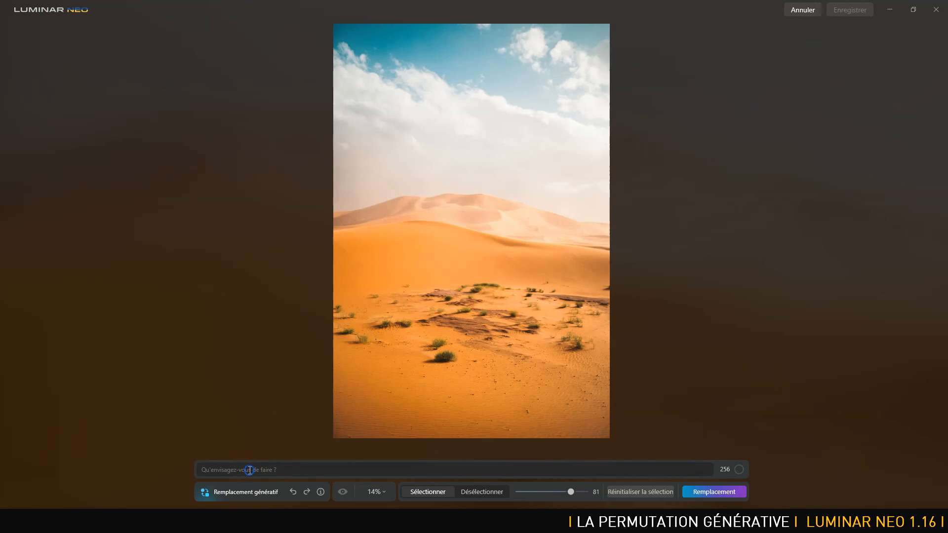
{"action": "left_click", "coordinate": [250, 470]}
{"action": "type", "text": "cier"}
{"action": "left_click", "coordinate": [716, 488]}
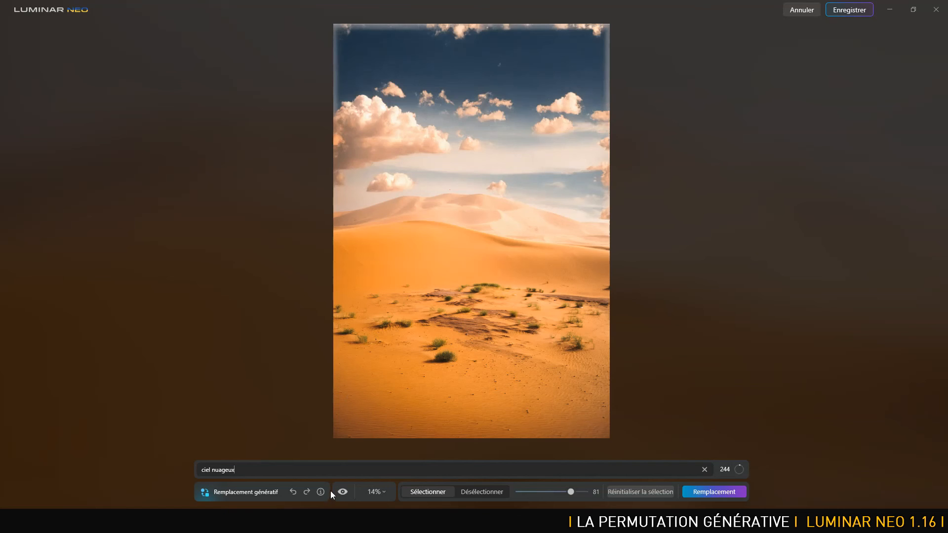
Compare the desert photo before and after, inspect the generated clouds up close, and save the sky replacement
{"action": "left_click", "coordinate": [343, 491]}
{"action": "left_click", "coordinate": [343, 492]}
{"action": "scroll", "coordinate": [642, 188], "scroll_direction": "up", "scroll_amount": 2}
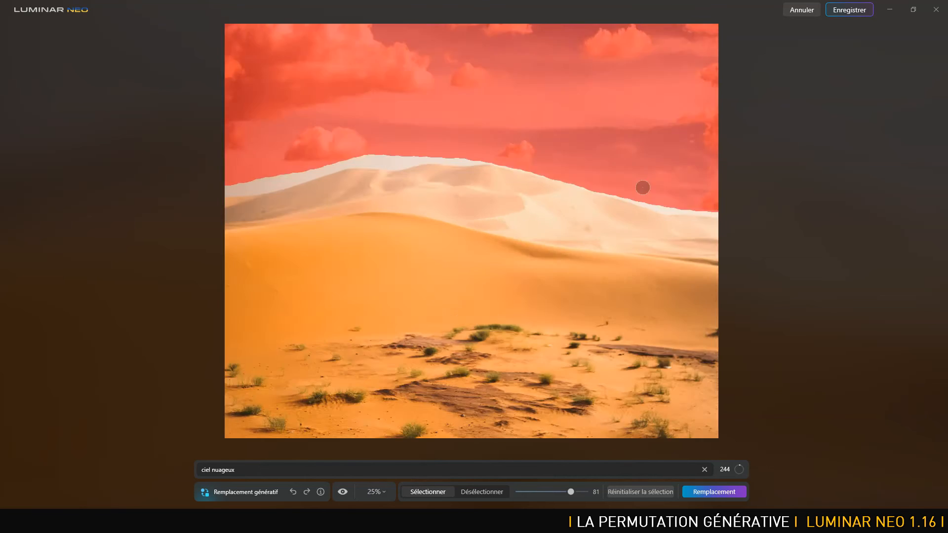
{"action": "left_click_drag", "start_coordinate": [129, 101], "coordinate": [711, 371]}
{"action": "left_click_drag", "start_coordinate": [501, 293], "coordinate": [275, 333]}
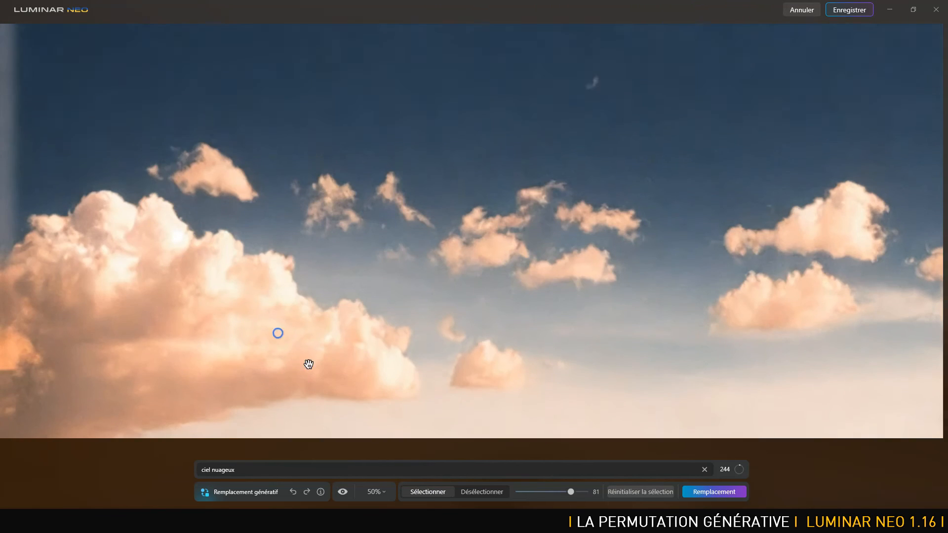
{"action": "left_click_drag", "start_coordinate": [395, 365], "coordinate": [404, 147]}
{"action": "key", "text": "ctrl+0"}
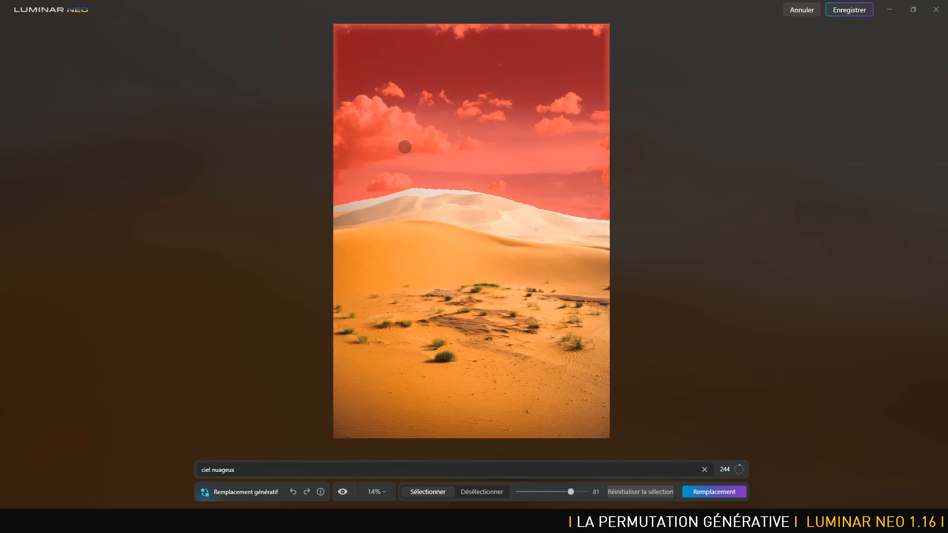
{"action": "left_click", "coordinate": [858, 11]}
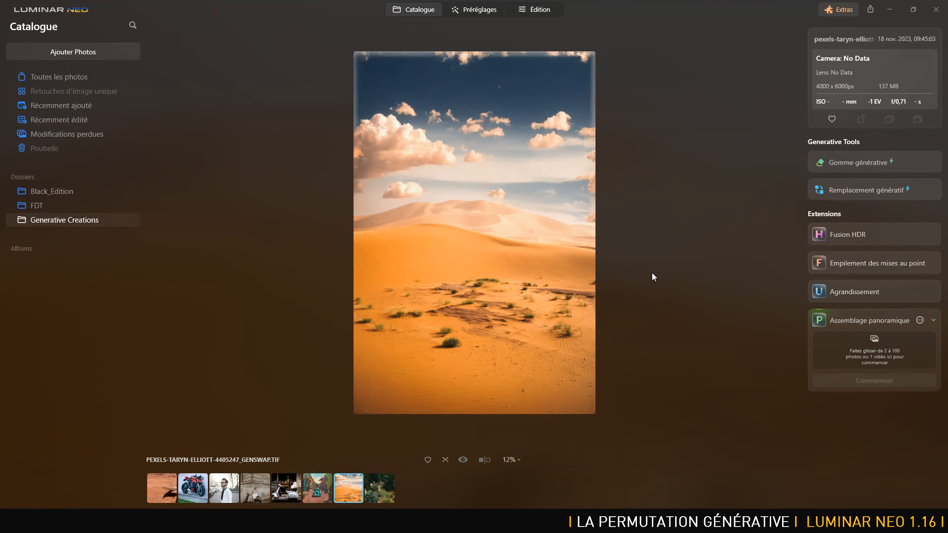
Switch to Photoshop and open the desert dunes photo from the FDT folder
{"action": "key", "text": "alt+Tab"}
{"action": "key", "text": "alt+Tab"}
{"action": "key", "text": "alt+Tab"}
{"action": "key", "text": "alt+Tab"}
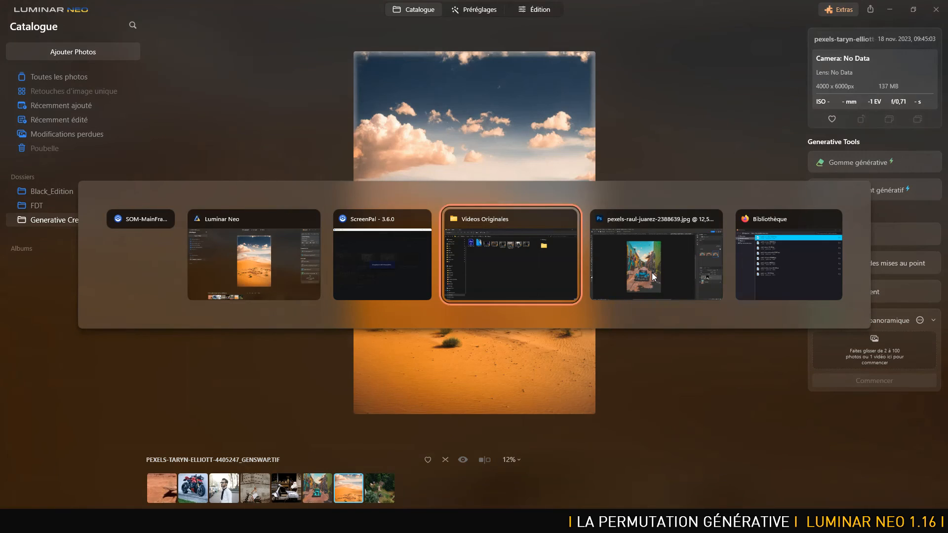
{"action": "key", "text": "alt+Tab"}
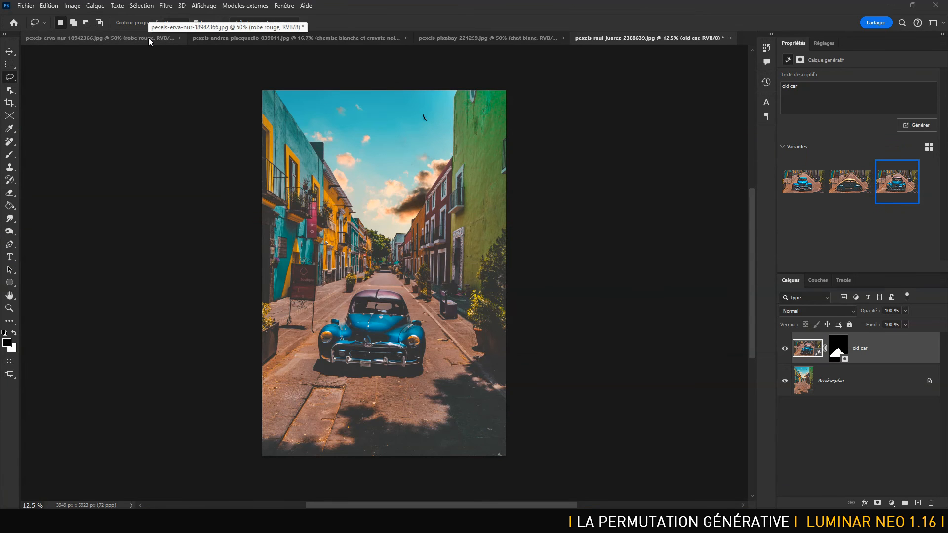
{"action": "left_click", "coordinate": [202, 90]}
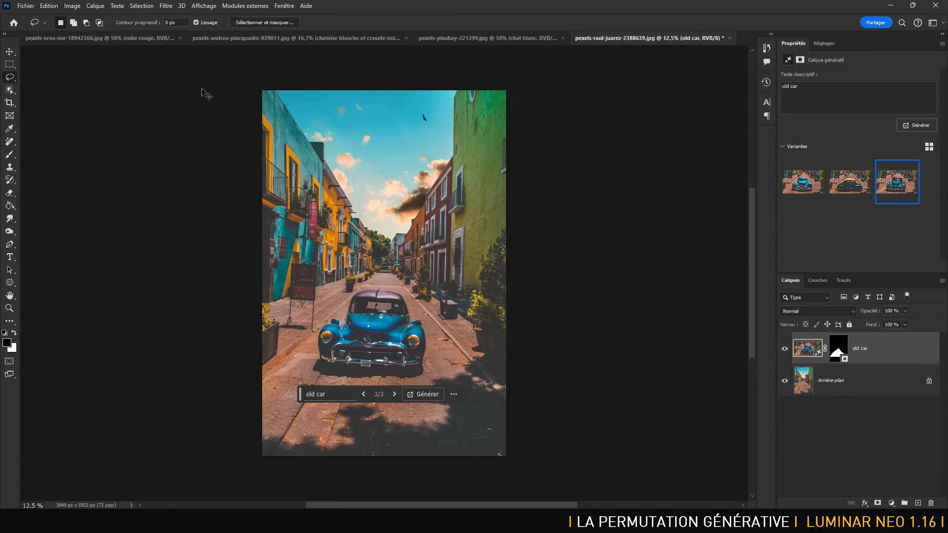
{"action": "key", "text": "ctrl+o"}
{"action": "left_click", "coordinate": [555, 88]}
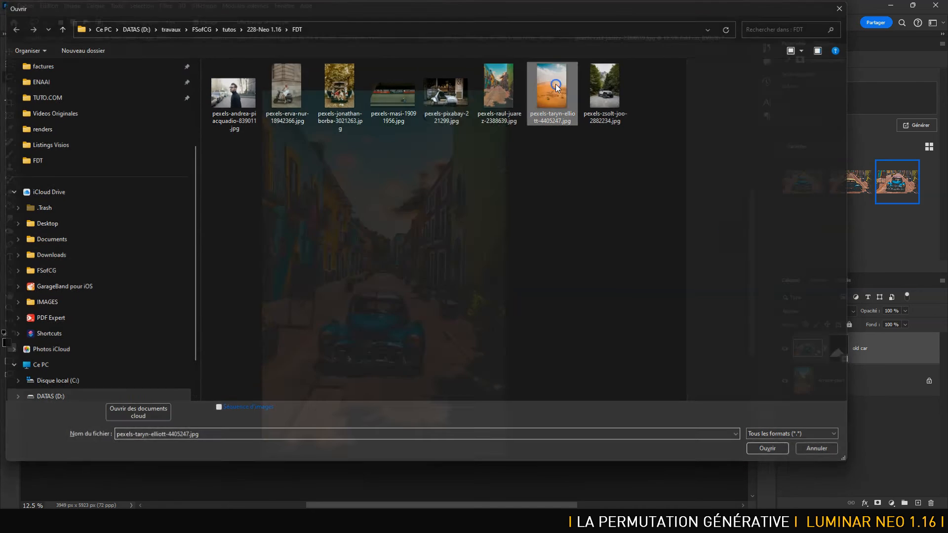
Lasso the foreground sand below the dunes across the full photo width and try a generative fill with the prompt "lac"
{"action": "mouse_move", "coordinate": [265, 330]}
{"action": "left_mouse_down"}
{"action": "mouse_move", "coordinate": [244, 327]}
{"action": "mouse_move", "coordinate": [506, 320]}
{"action": "mouse_move", "coordinate": [544, 349]}
{"action": "mouse_move", "coordinate": [565, 451]}
{"action": "mouse_move", "coordinate": [558, 492]}
{"action": "mouse_move", "coordinate": [203, 496]}
{"action": "left_mouse_up"}
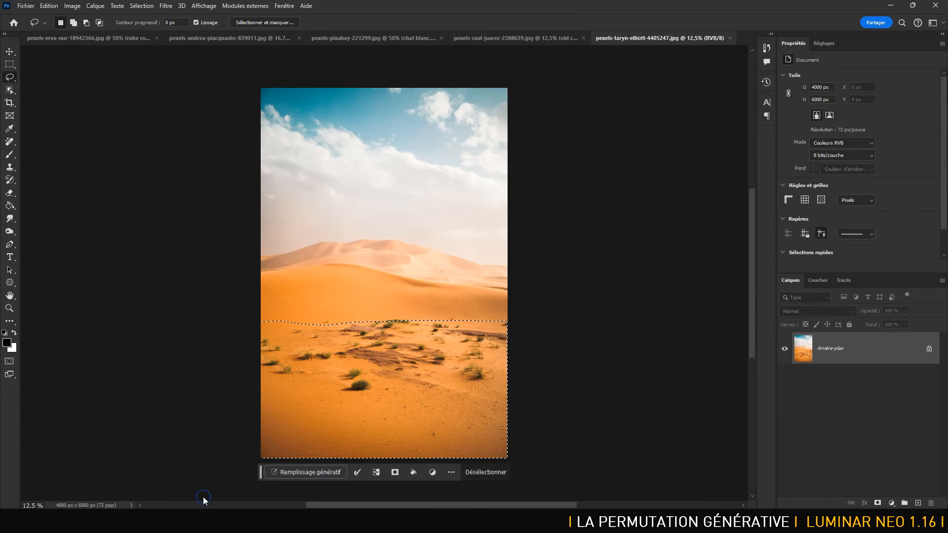
{"action": "left_click", "coordinate": [299, 472]}
{"action": "type", "text": "lac"}
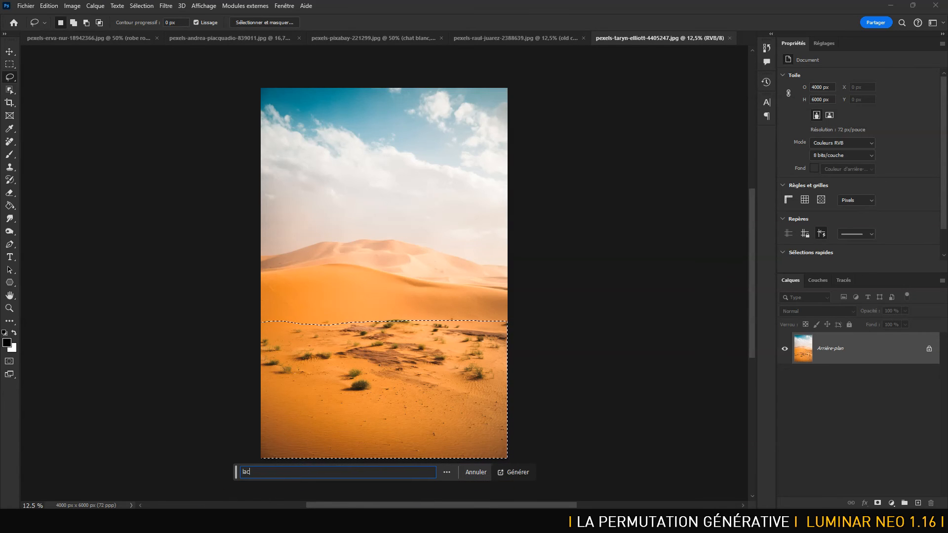
{"action": "key", "text": "Return"}
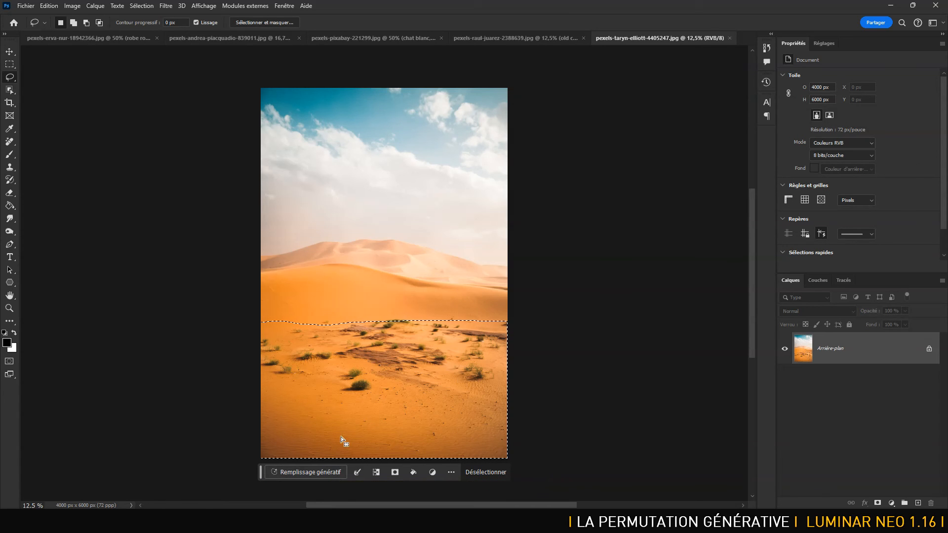
Fill the selected foreground with the prompt "lake", compare the three variations and keep the second one
{"action": "left_click", "coordinate": [324, 468]}
{"action": "type", "text": "lake"}
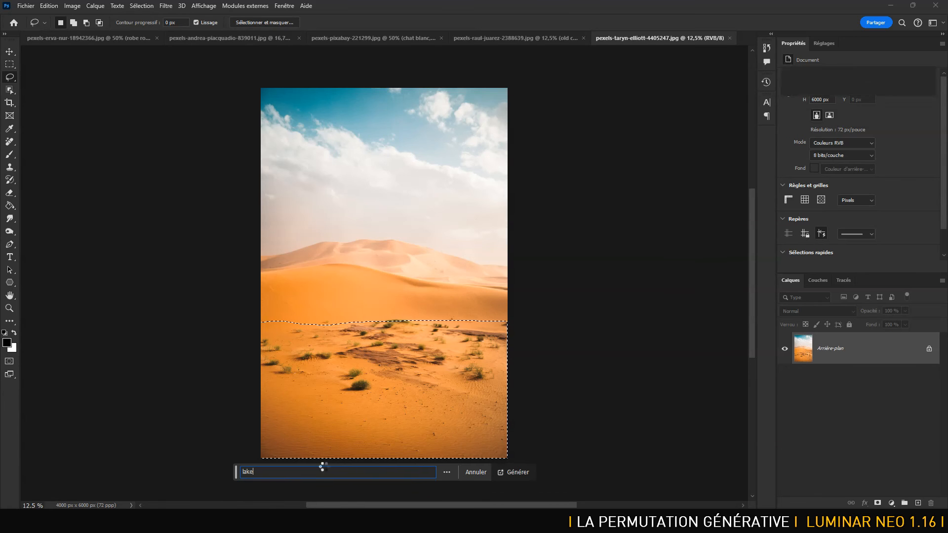
{"action": "key", "text": "Return"}
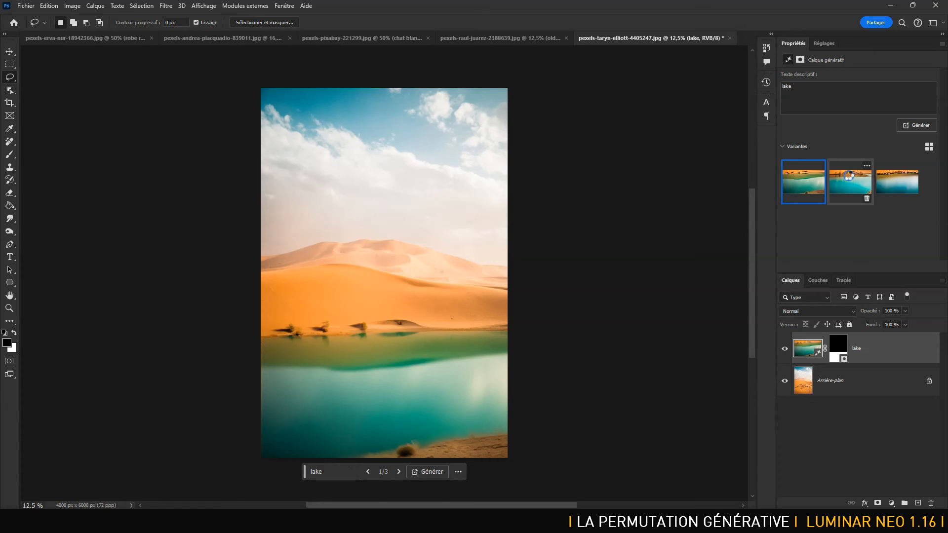
{"action": "left_click", "coordinate": [849, 176]}
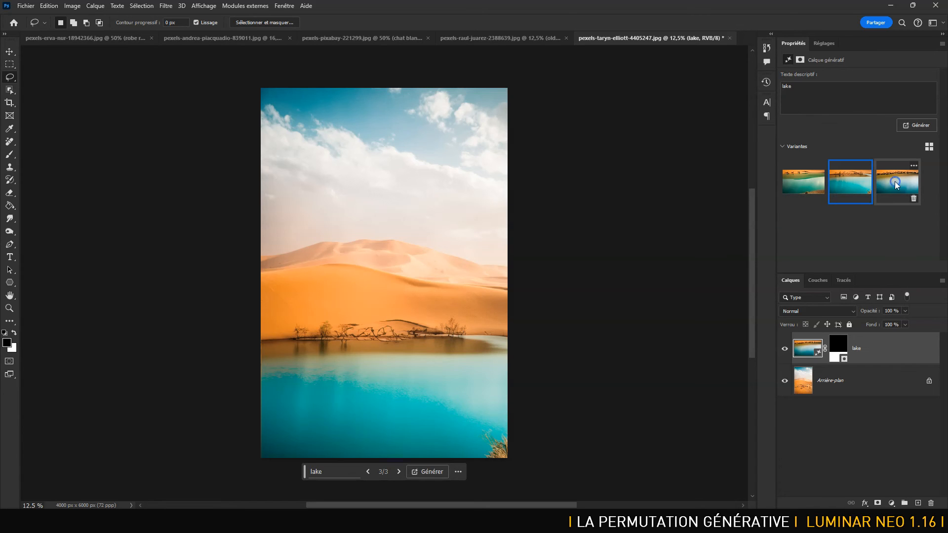
{"action": "left_click", "coordinate": [895, 182]}
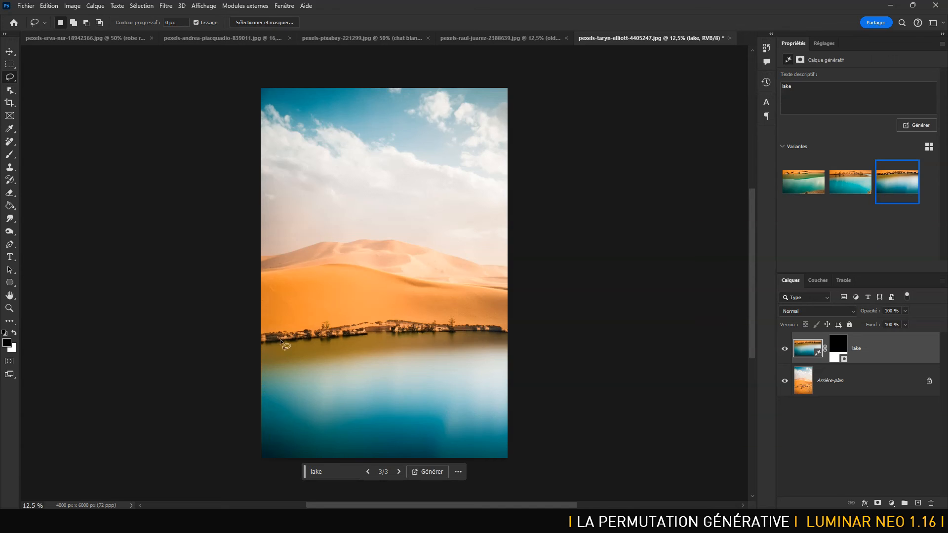
{"action": "left_click", "coordinate": [844, 178]}
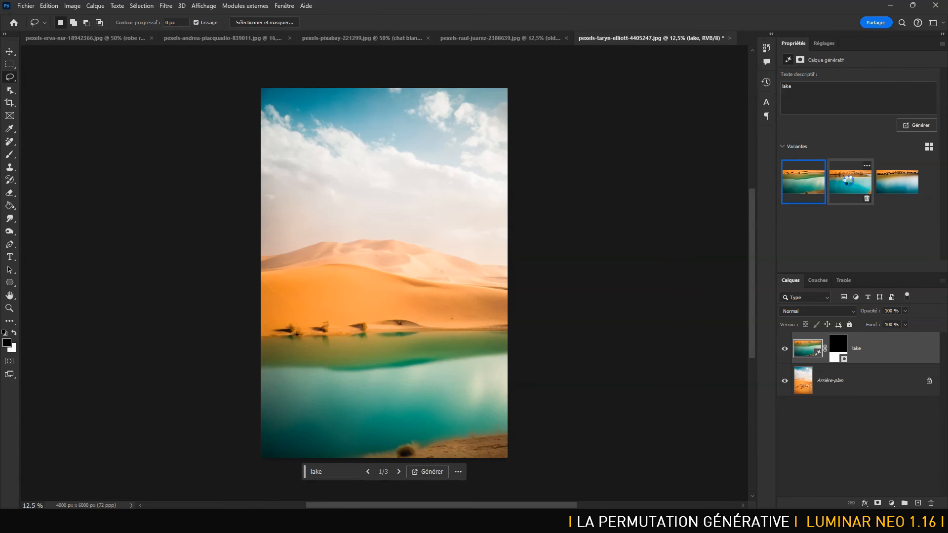
Lasso the shoreline band between the dunes and the lake and generate a fill with the prompt "oasis dans le desert"
{"action": "mouse_move", "coordinate": [250, 312]}
{"action": "left_mouse_down"}
{"action": "mouse_move", "coordinate": [503, 313]}
{"action": "mouse_move", "coordinate": [546, 328]}
{"action": "mouse_move", "coordinate": [540, 366]}
{"action": "mouse_move", "coordinate": [251, 365]}
{"action": "mouse_move", "coordinate": [254, 337]}
{"action": "mouse_move", "coordinate": [240, 305]}
{"action": "mouse_move", "coordinate": [546, 318]}
{"action": "left_mouse_up"}
{"action": "mouse_move", "coordinate": [251, 292]}
{"action": "left_mouse_down"}
{"action": "mouse_move", "coordinate": [534, 314]}
{"action": "mouse_move", "coordinate": [244, 322]}
{"action": "mouse_move", "coordinate": [210, 313]}
{"action": "left_mouse_up"}
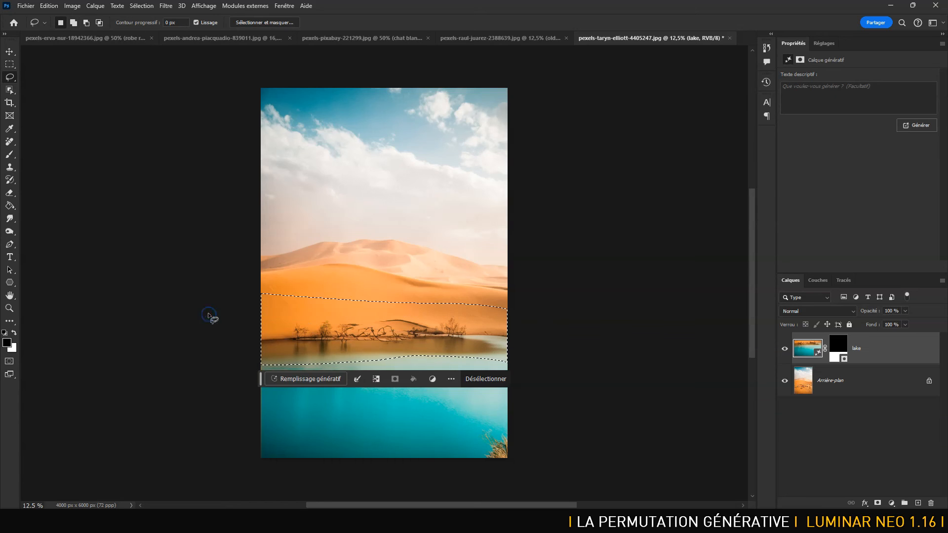
{"action": "left_click", "coordinate": [306, 375]}
{"action": "type", "text": "o"}
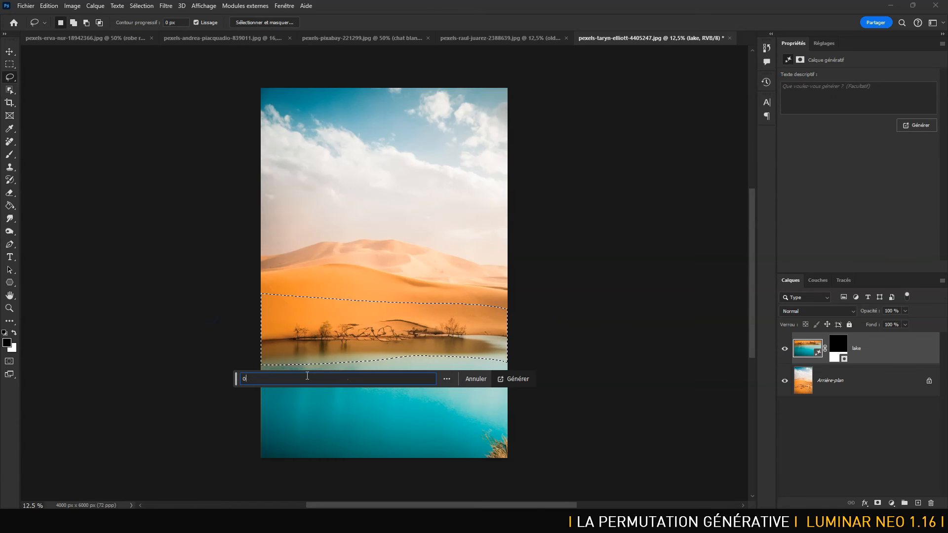
{"action": "type", "text": "sasis dans le"}
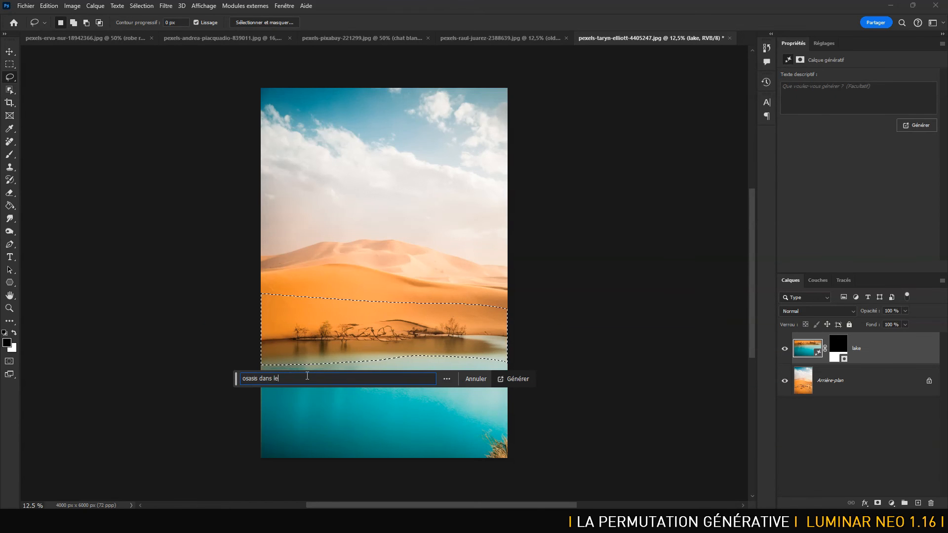
{"action": "type", "text": " desert"}
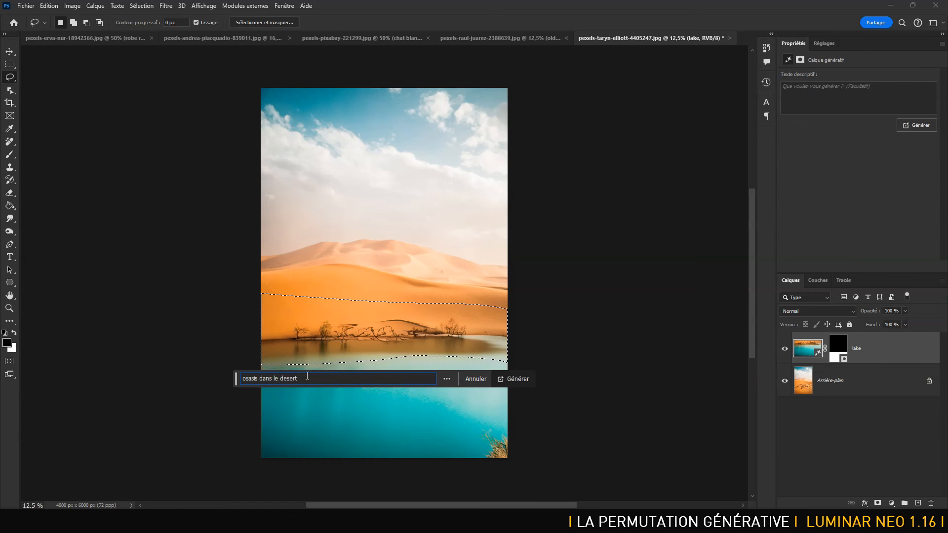
{"action": "key", "text": "Return"}
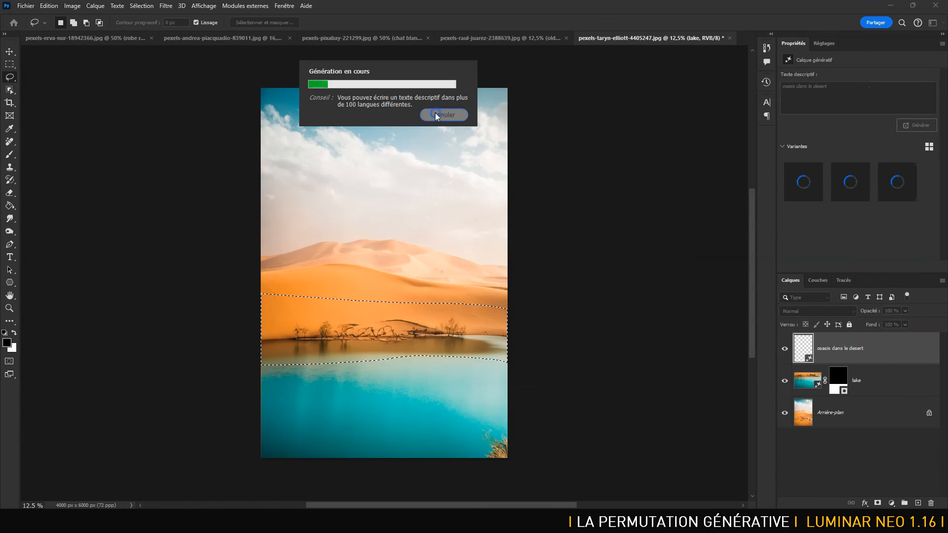
{"action": "left_click", "coordinate": [441, 114]}
{"action": "left_click", "coordinate": [249, 380]}
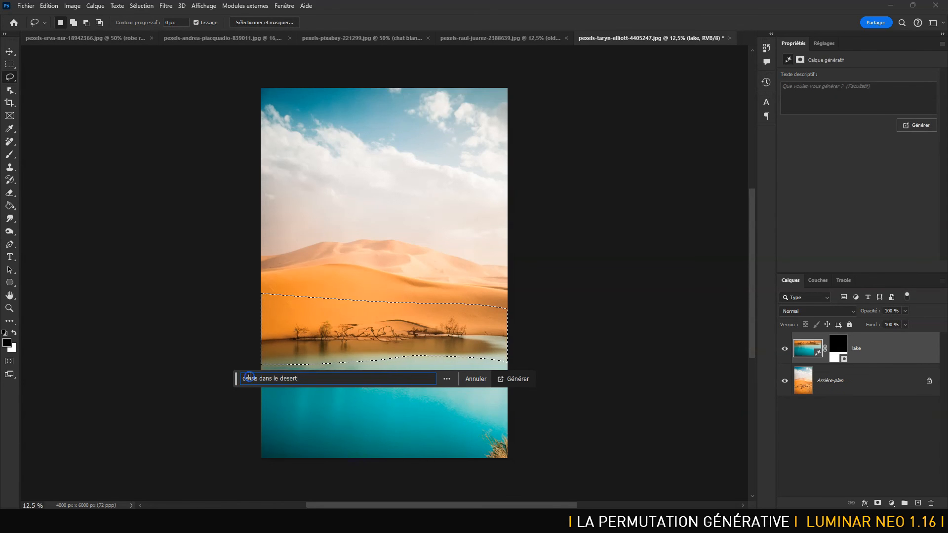
{"action": "key", "text": "BackSpace"}
{"action": "key", "text": "Return"}
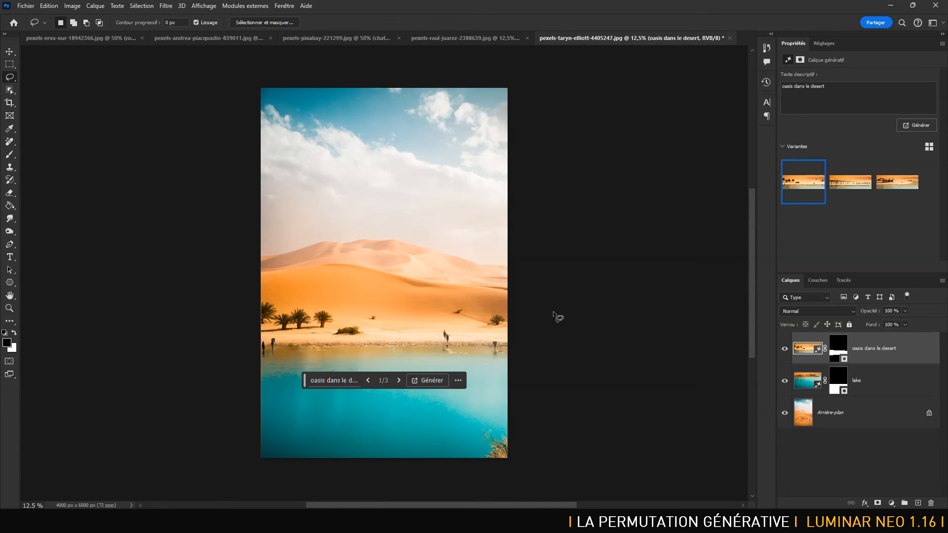
Compare the three oasis variations and keep the first one with the palm trees
{"action": "left_click", "coordinate": [856, 182]}
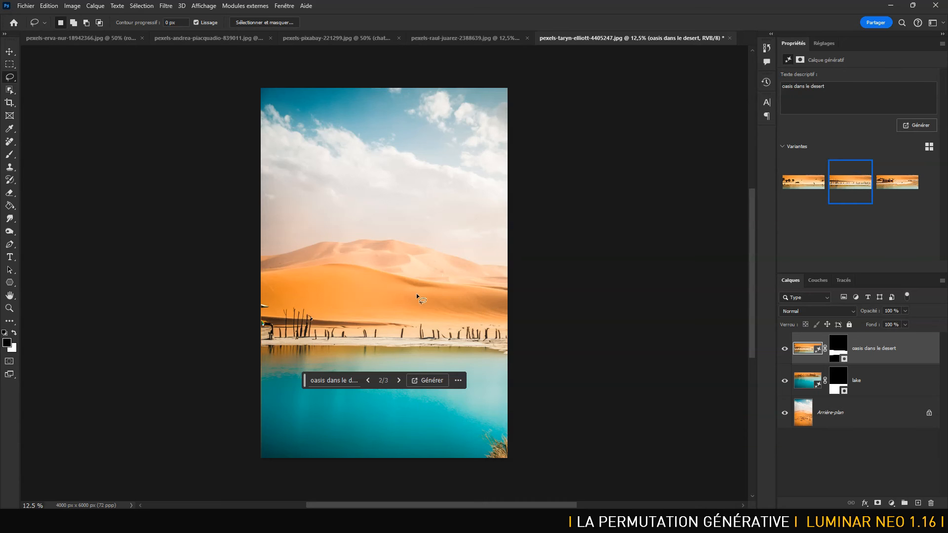
{"action": "left_click", "coordinate": [899, 182]}
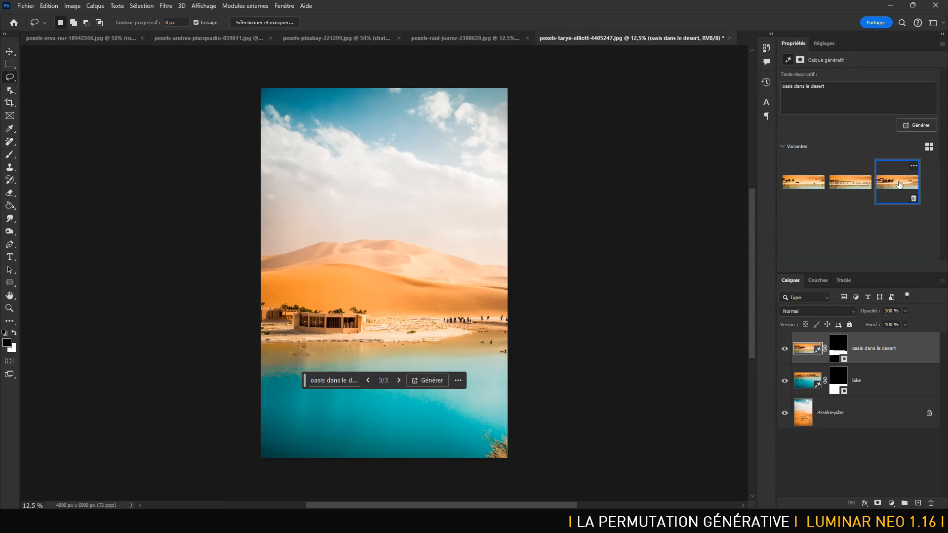
{"action": "left_click", "coordinate": [798, 186]}
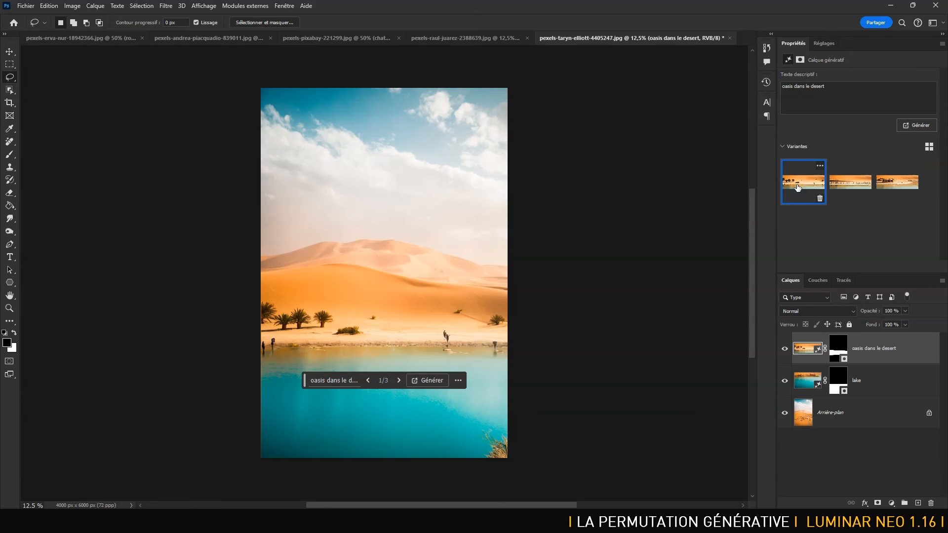
Hide the oasis and lake layers, lasso the sky on the background layer and generate a fill with the prompt "ciel nuageux"
{"action": "left_click_drag", "start_coordinate": [784, 381], "coordinate": [785, 348]}
{"action": "left_click", "coordinate": [859, 414]}
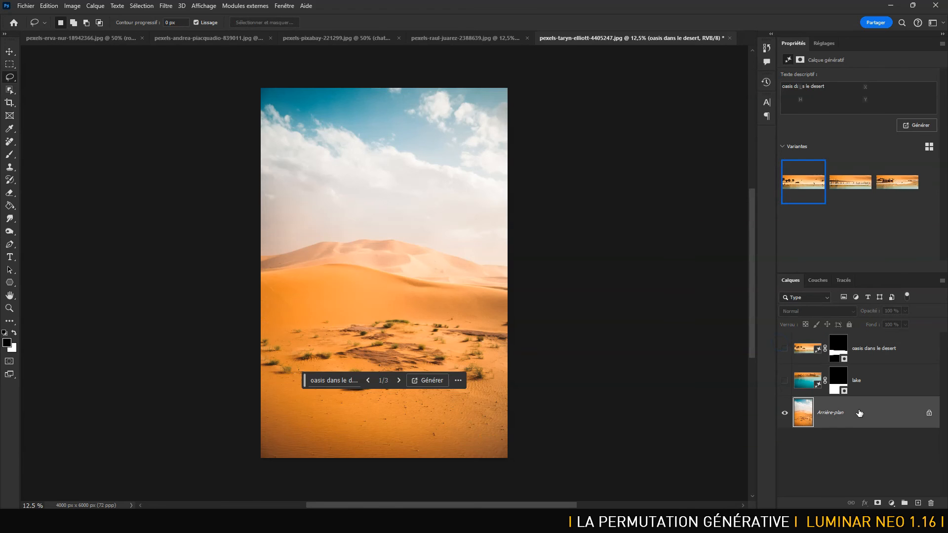
{"action": "mouse_move", "coordinate": [260, 250]}
{"action": "left_mouse_down"}
{"action": "mouse_move", "coordinate": [379, 231]}
{"action": "mouse_move", "coordinate": [504, 261]}
{"action": "mouse_move", "coordinate": [561, 222]}
{"action": "mouse_move", "coordinate": [563, 90]}
{"action": "mouse_move", "coordinate": [502, 54]}
{"action": "mouse_move", "coordinate": [232, 45]}
{"action": "left_mouse_up"}
{"action": "left_click", "coordinate": [334, 275]}
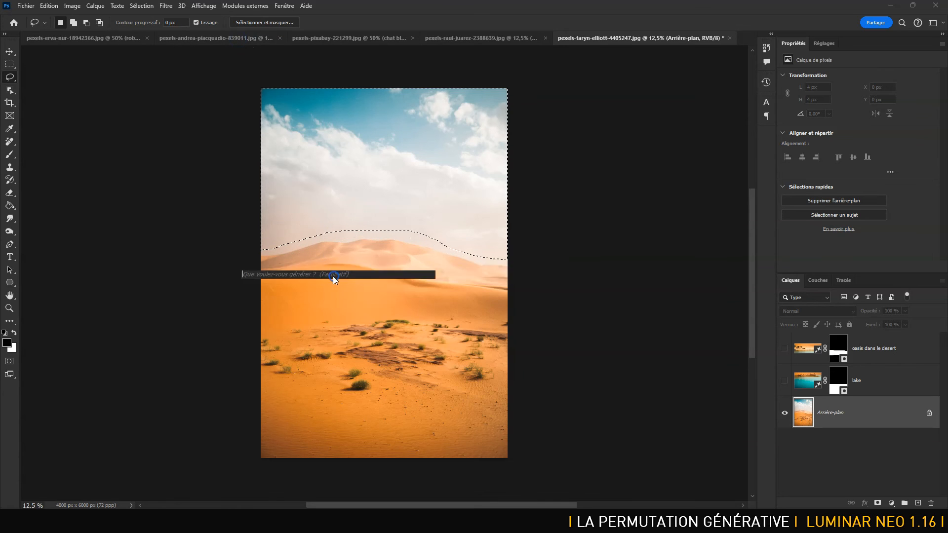
{"action": "type", "text": "cie"}
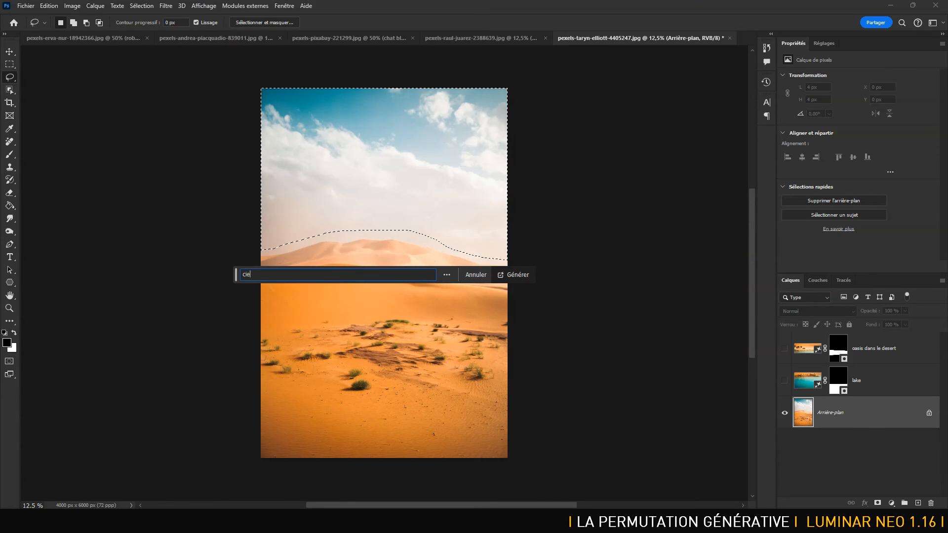
{"action": "type", "text": "l nuageux"}
{"action": "key", "text": "Return"}
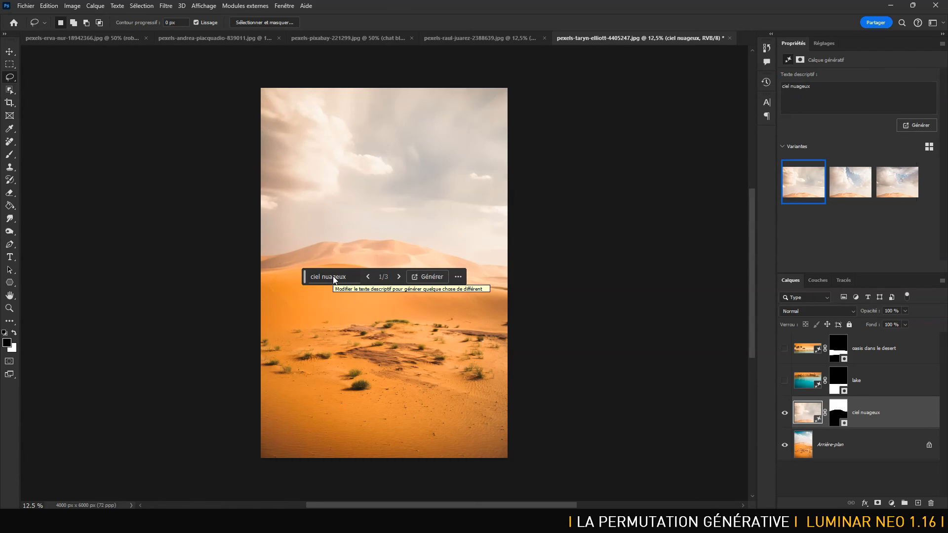
Compare the three cloudy sky variations and keep the second one
{"action": "left_click", "coordinate": [856, 177]}
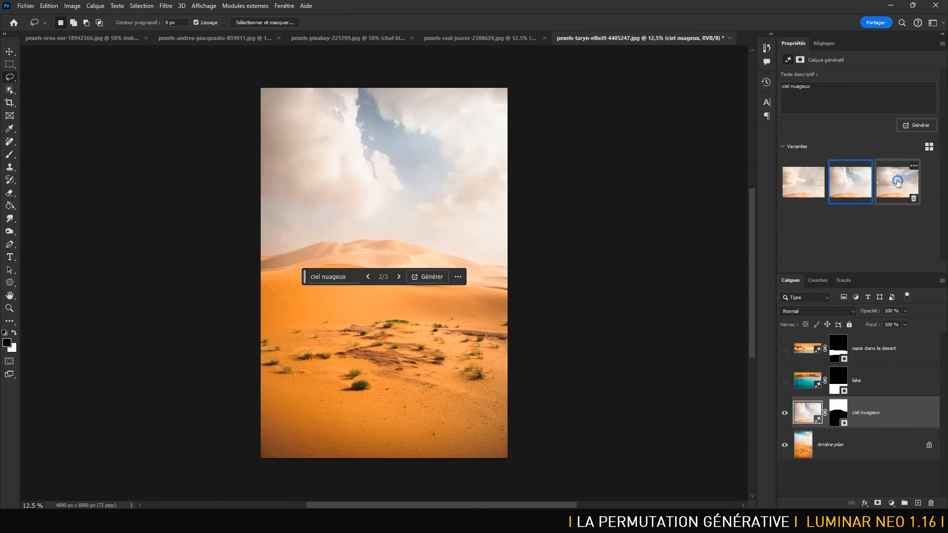
{"action": "left_click", "coordinate": [897, 184]}
{"action": "left_click", "coordinate": [848, 179]}
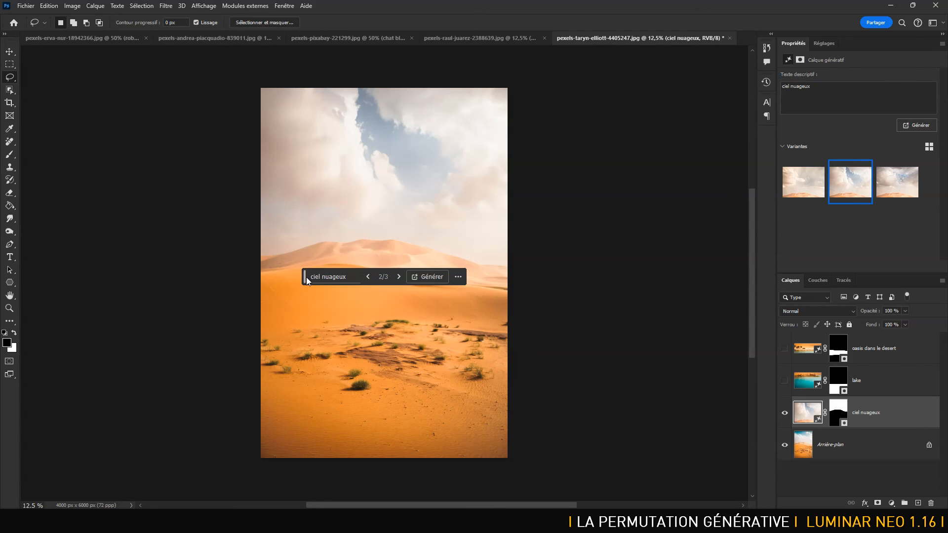
Lasso a rounded area of sand around the small foreground bushes and generate a fill with the prompt "rocher"
{"action": "left_click_drag", "start_coordinate": [306, 278], "coordinate": [475, 157]}
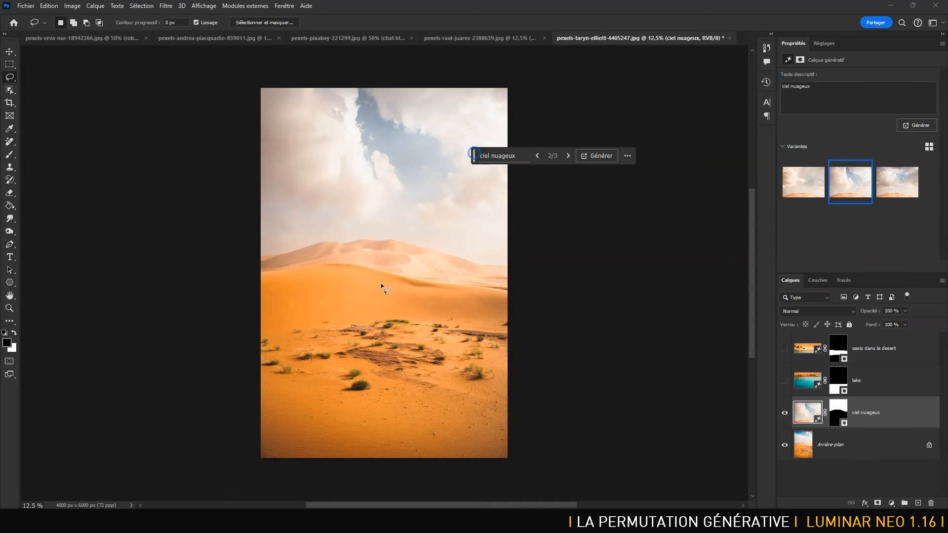
{"action": "mouse_move", "coordinate": [286, 383]}
{"action": "left_mouse_down"}
{"action": "mouse_move", "coordinate": [296, 365]}
{"action": "mouse_move", "coordinate": [330, 355]}
{"action": "mouse_move", "coordinate": [368, 403]}
{"action": "left_mouse_up"}
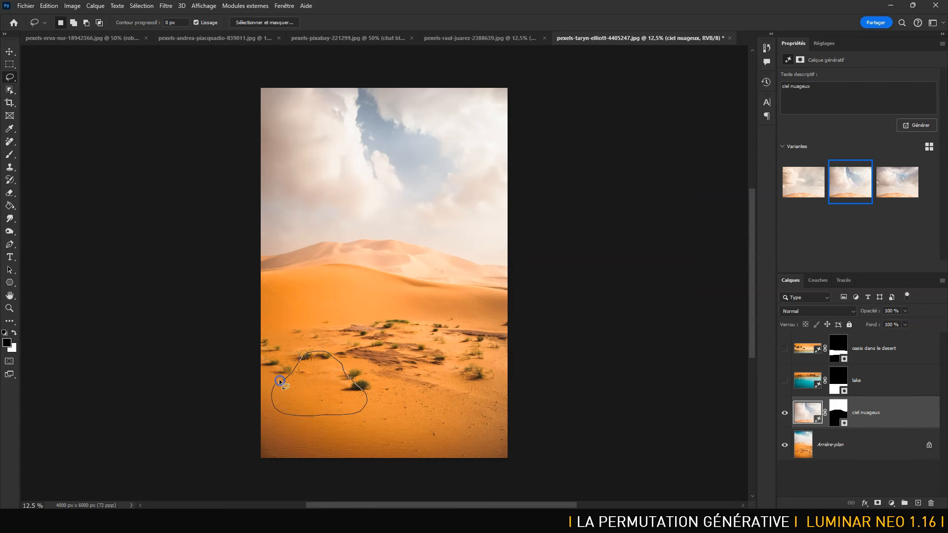
{"action": "left_click_drag", "start_coordinate": [277, 384], "coordinate": [282, 378]}
{"action": "left_click", "coordinate": [259, 429]}
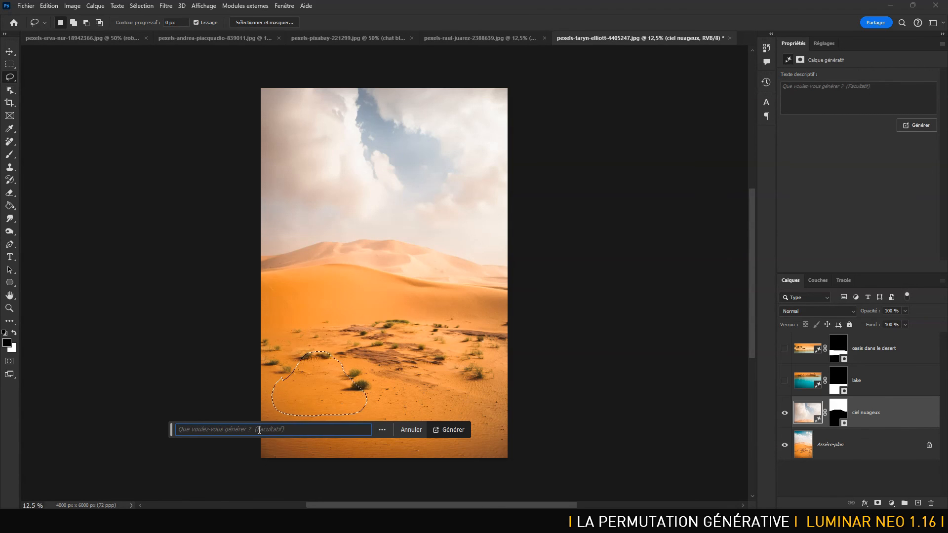
{"action": "type", "text": "rocher"}
{"action": "left_click", "coordinate": [435, 423]}
Switch to Luminar Neo, mask a foreground sand area of the desert photo in the generative replacement tool and generate "rocher"
{"action": "key", "text": "alt+Tab"}
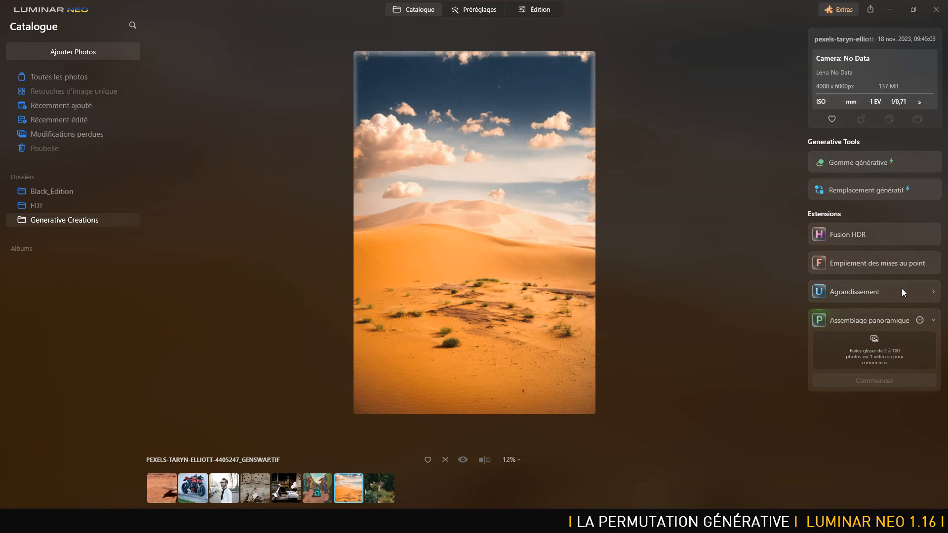
{"action": "left_click", "coordinate": [862, 189]}
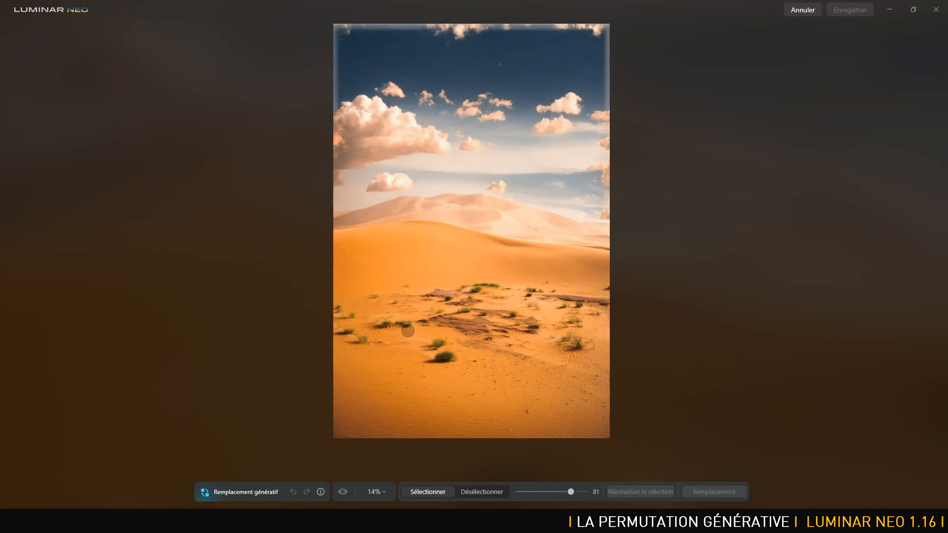
{"action": "mouse_move", "coordinate": [380, 363]}
{"action": "left_mouse_down"}
{"action": "mouse_move", "coordinate": [406, 341]}
{"action": "mouse_move", "coordinate": [424, 371]}
{"action": "mouse_move", "coordinate": [376, 380]}
{"action": "mouse_move", "coordinate": [398, 343]}
{"action": "mouse_move", "coordinate": [404, 364]}
{"action": "left_mouse_up"}
{"action": "left_click", "coordinate": [295, 466]}
{"action": "type", "text": "rocher"}
{"action": "key", "text": "Return"}
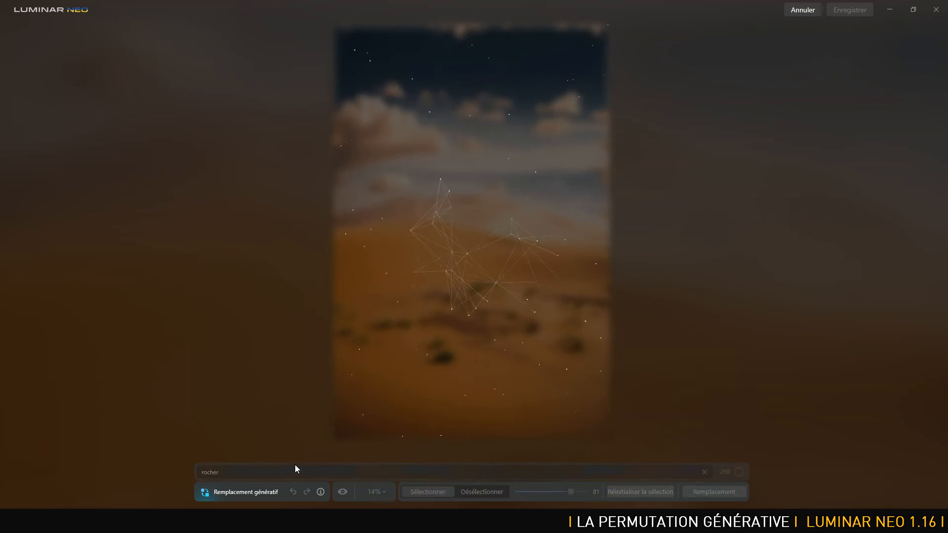
Switch back to Photoshop, compare the three rock variations and keep the second one
{"action": "key", "text": "alt+Tab"}
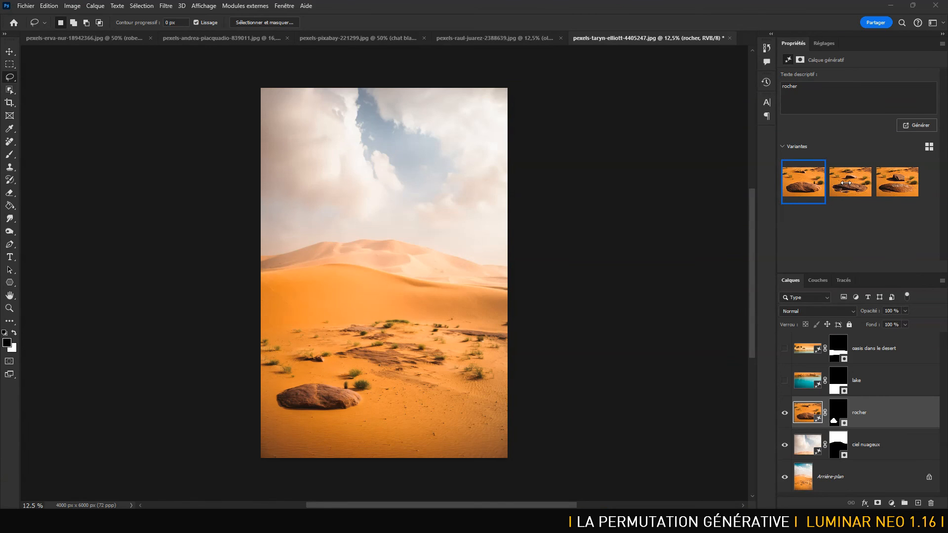
{"action": "mouse_move", "coordinate": [846, 186]}
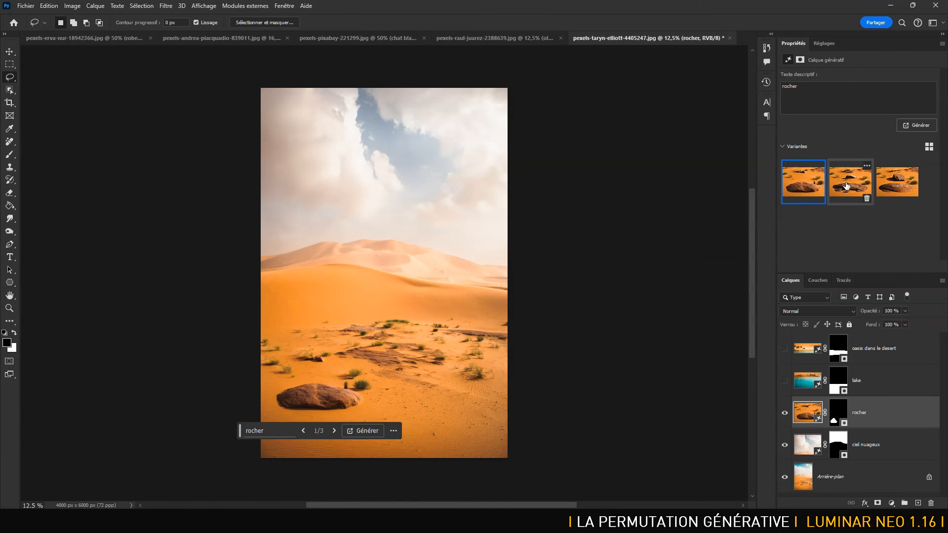
{"action": "left_click", "coordinate": [846, 185]}
{"action": "left_click", "coordinate": [799, 178]}
{"action": "left_click", "coordinate": [836, 183]}
{"action": "left_click", "coordinate": [898, 186]}
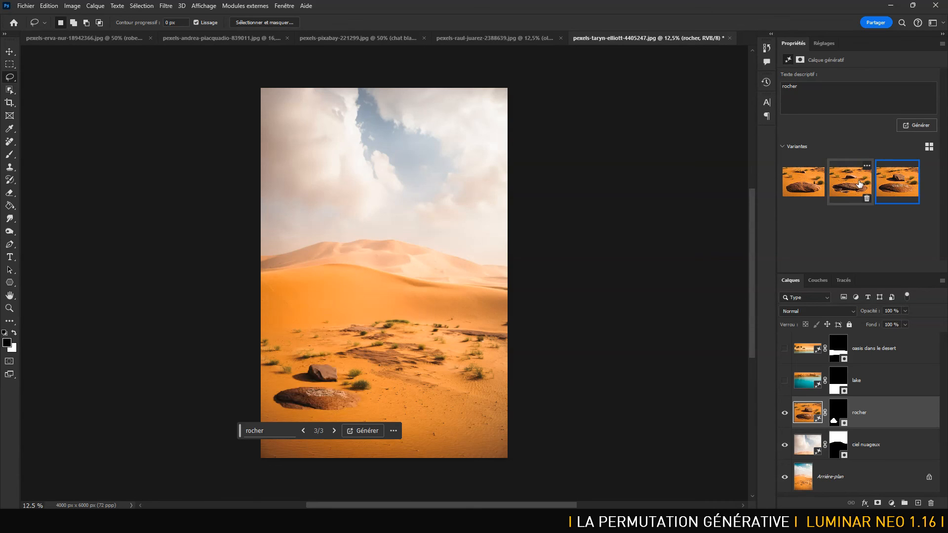
{"action": "left_click", "coordinate": [859, 184]}
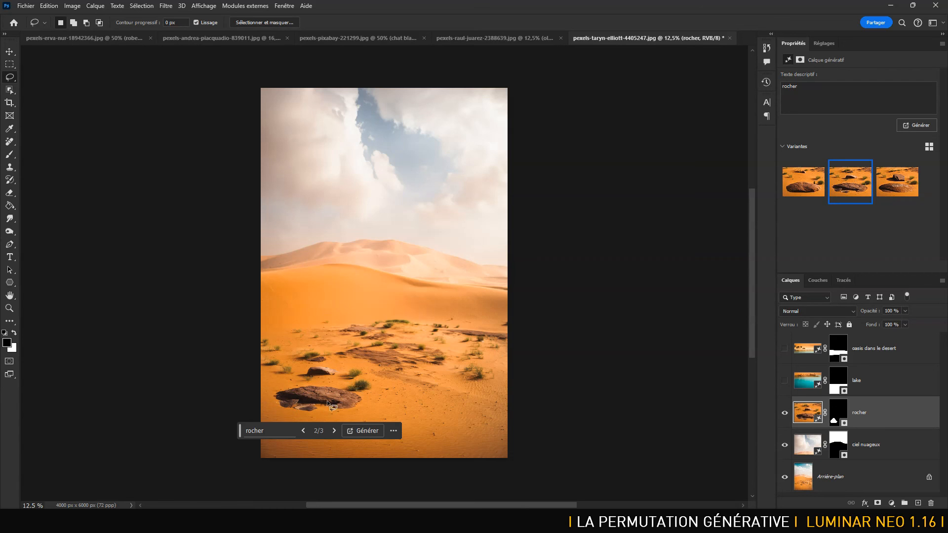
Return to Luminar Neo to examine the rock generated on the desert sand
{"action": "key", "text": "alt+Tab"}
{"action": "key", "text": "alt+Tab"}
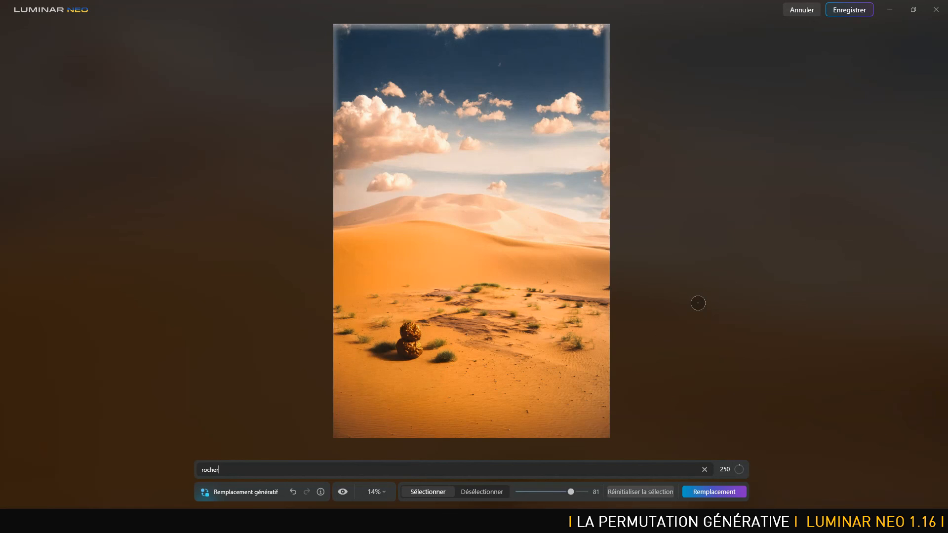
Save the desert result and open the white Jeep photo from the FDT folder in the generative replacement tool
{"action": "key", "text": "Return"}
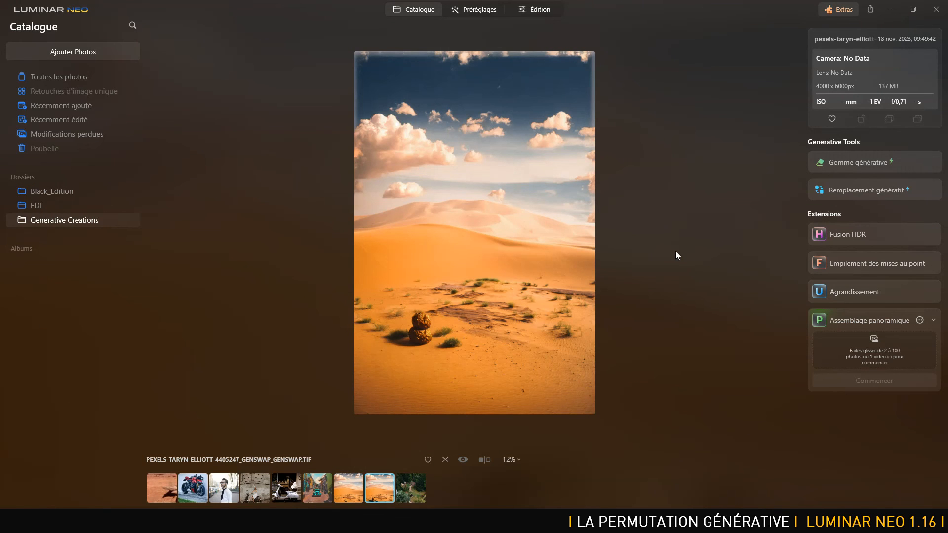
{"action": "left_click", "coordinate": [75, 205]}
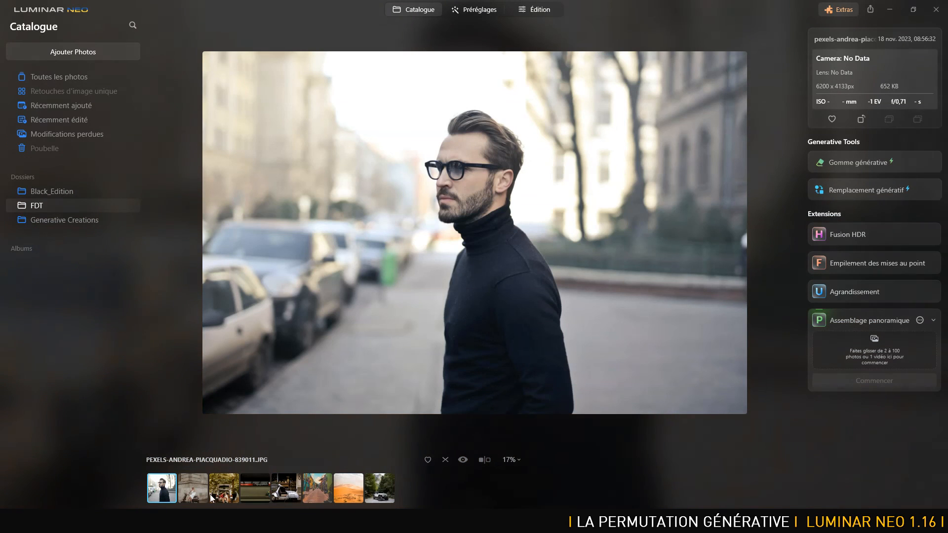
{"action": "left_click", "coordinate": [420, 9]}
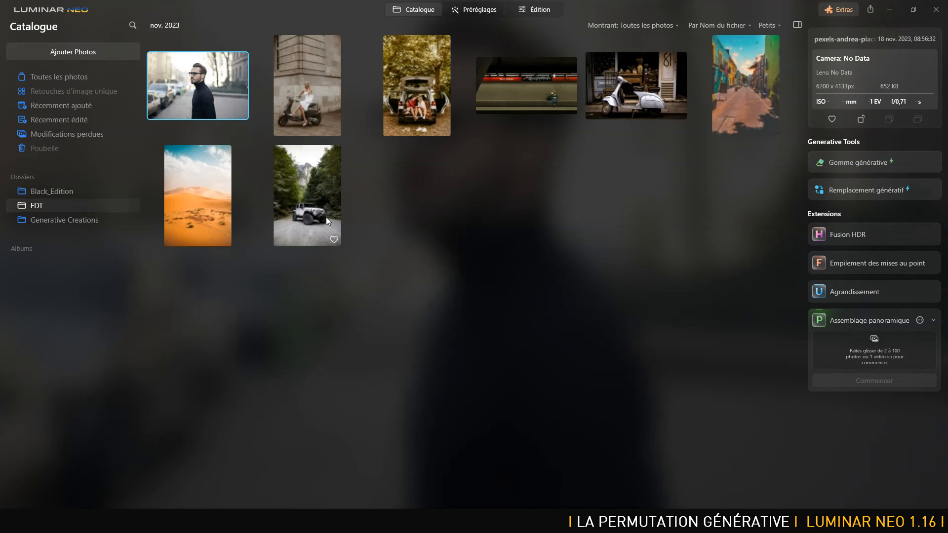
{"action": "left_click", "coordinate": [314, 189]}
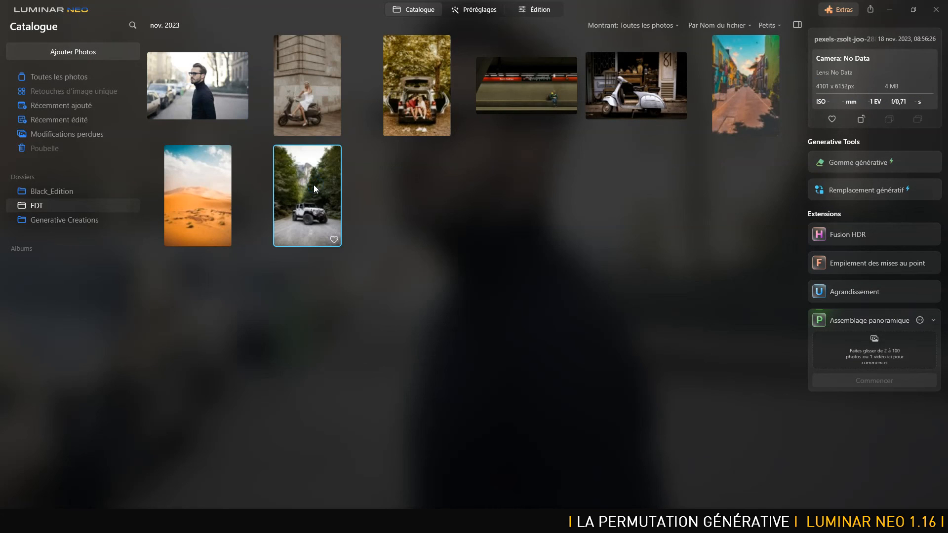
{"action": "double_click", "coordinate": [314, 189]}
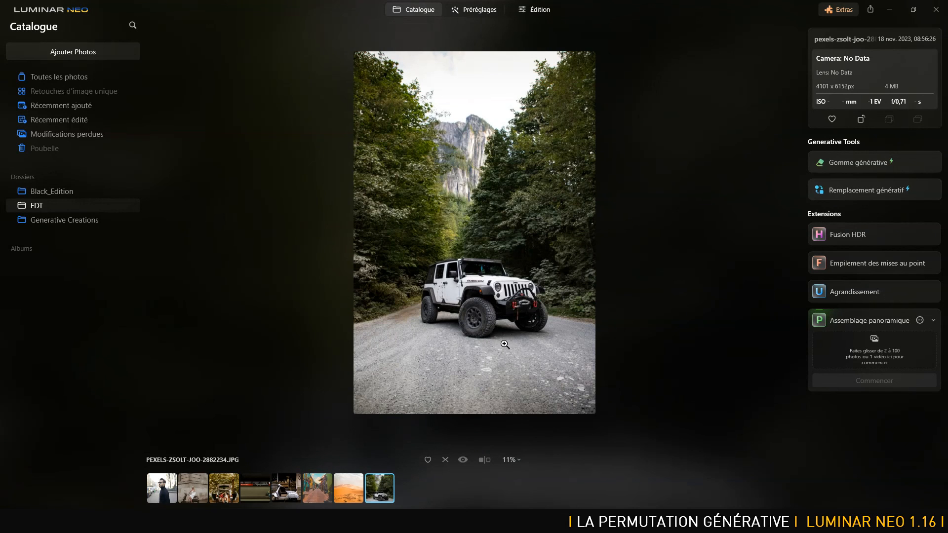
{"action": "left_click", "coordinate": [865, 192]}
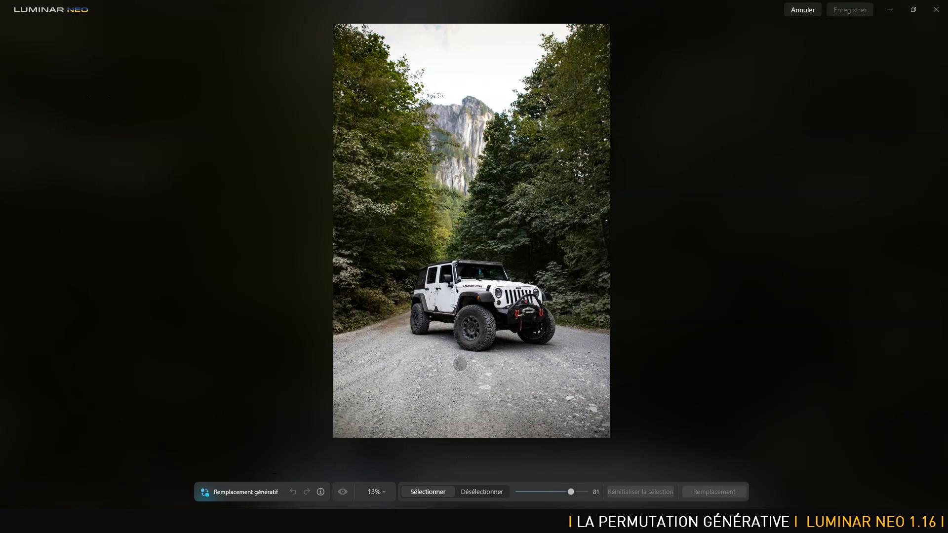
Mask the gravel road in front of the Jeep and generate a replacement with the prompt "flaque d'eau"
{"action": "mouse_move", "coordinate": [408, 355]}
{"action": "left_mouse_down"}
{"action": "mouse_move", "coordinate": [471, 368]}
{"action": "mouse_move", "coordinate": [569, 361]}
{"action": "mouse_move", "coordinate": [427, 387]}
{"action": "mouse_move", "coordinate": [529, 392]}
{"action": "mouse_move", "coordinate": [406, 403]}
{"action": "mouse_move", "coordinate": [575, 405]}
{"action": "mouse_move", "coordinate": [562, 406]}
{"action": "mouse_move", "coordinate": [602, 384]}
{"action": "mouse_move", "coordinate": [405, 411]}
{"action": "mouse_move", "coordinate": [445, 432]}
{"action": "mouse_move", "coordinate": [580, 433]}
{"action": "mouse_move", "coordinate": [539, 425]}
{"action": "left_mouse_up"}
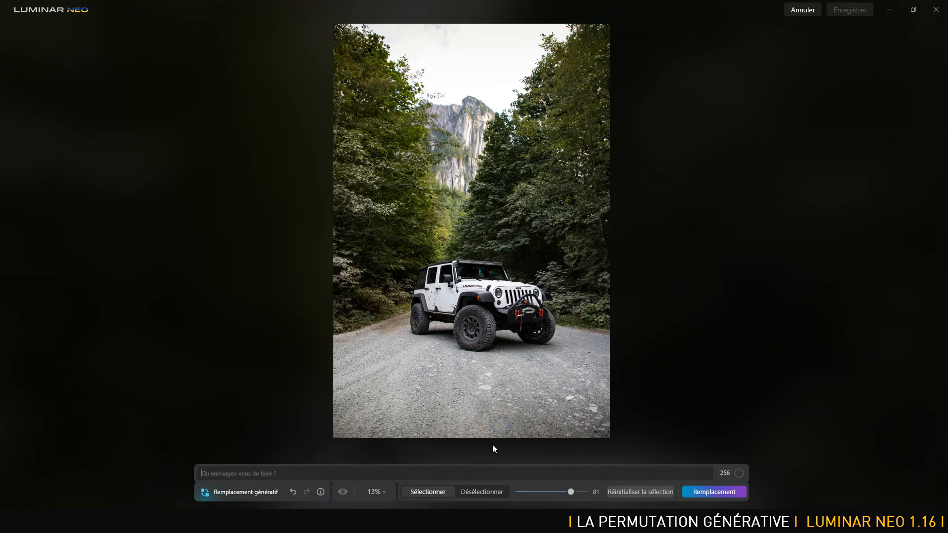
{"action": "left_click", "coordinate": [302, 468]}
{"action": "type", "text": "flaque"}
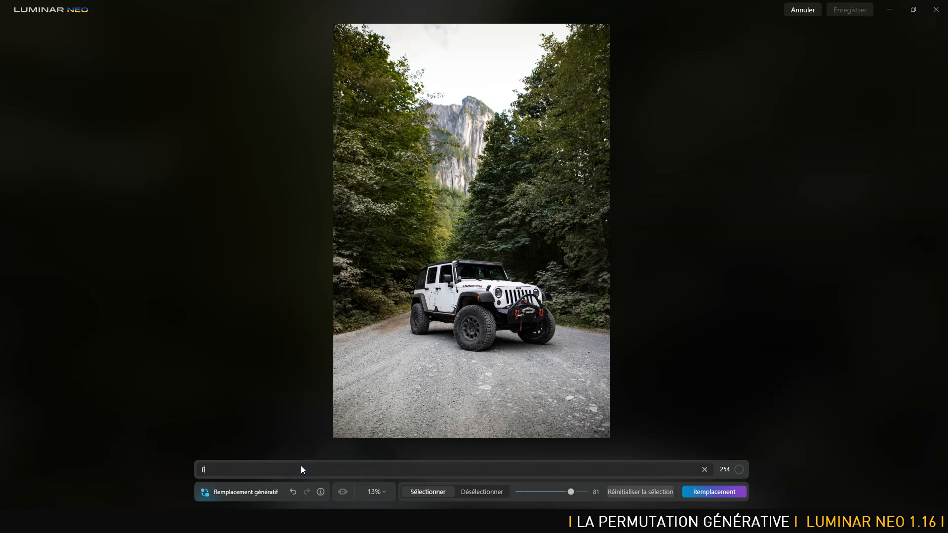
{"action": "type", "text": " d'eau"}
{"action": "left_click", "coordinate": [720, 490]}
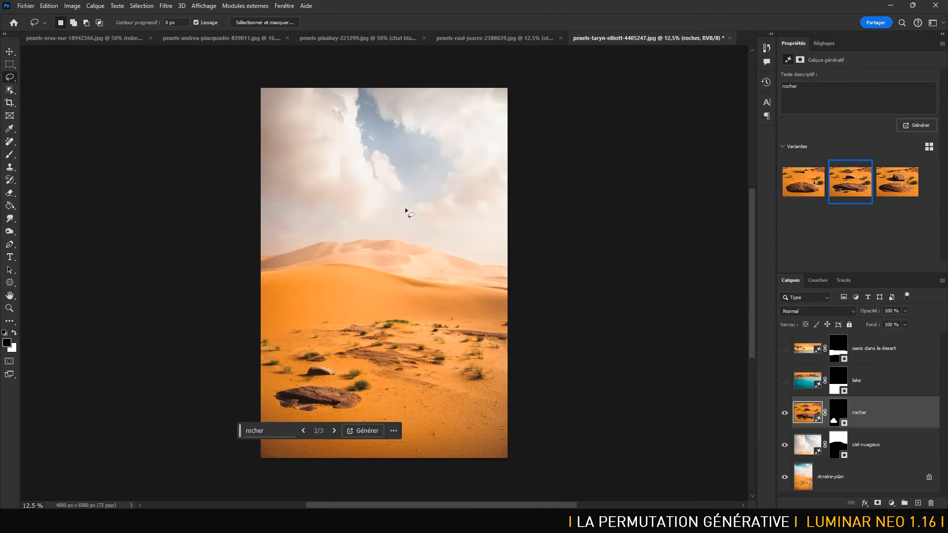
Switch to Photoshop and open the same white Jeep photo
{"action": "left_click", "coordinate": [25, 7]}
{"action": "left_click", "coordinate": [33, 27]}
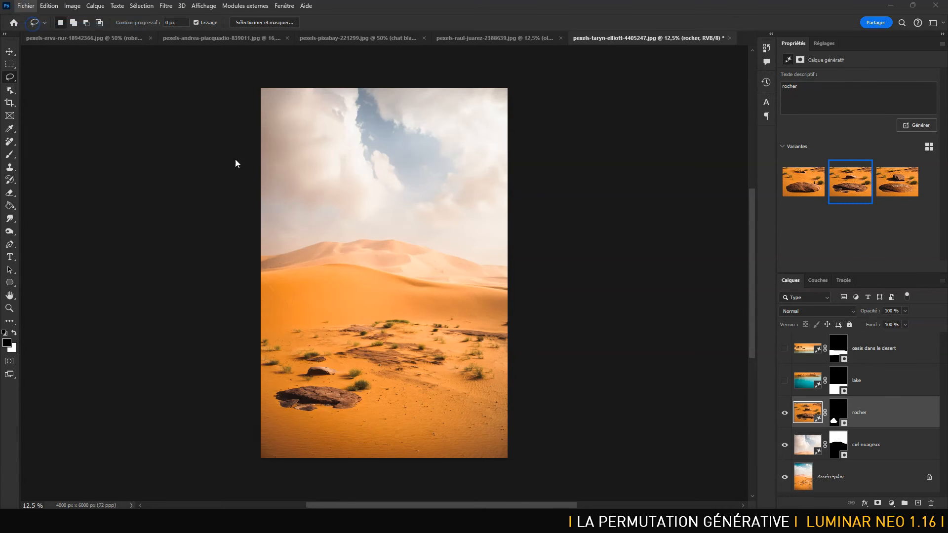
{"action": "double_click", "coordinate": [605, 85]}
Lasso the gravel road in the foreground below the Jeep and generate a fill with the prompt "flaque d'eau"
{"action": "left_click_drag", "start_coordinate": [260, 397], "coordinate": [326, 373]}
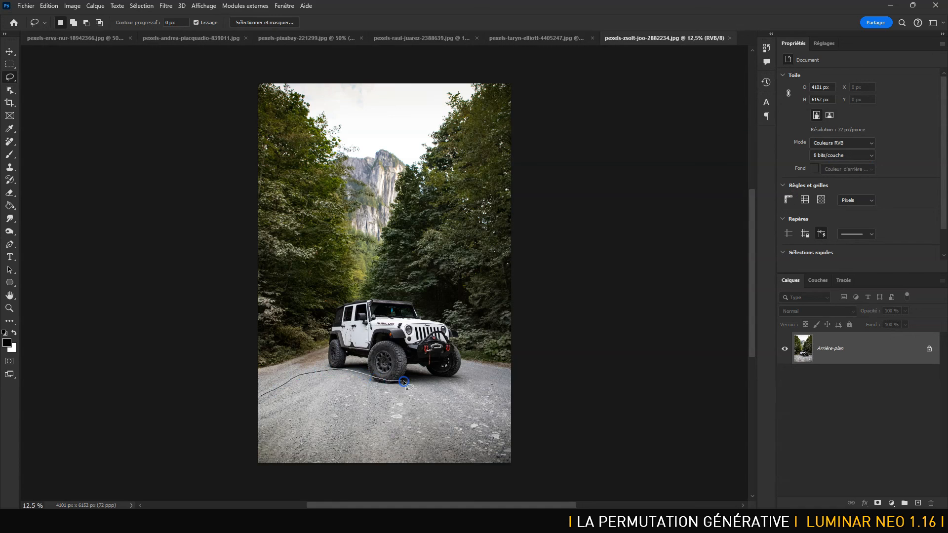
{"action": "mouse_move", "coordinate": [451, 372]}
{"action": "left_mouse_down"}
{"action": "mouse_move", "coordinate": [531, 382]}
{"action": "mouse_move", "coordinate": [559, 471]}
{"action": "mouse_move", "coordinate": [508, 492]}
{"action": "mouse_move", "coordinate": [246, 477]}
{"action": "left_mouse_up"}
{"action": "left_click", "coordinate": [305, 477]}
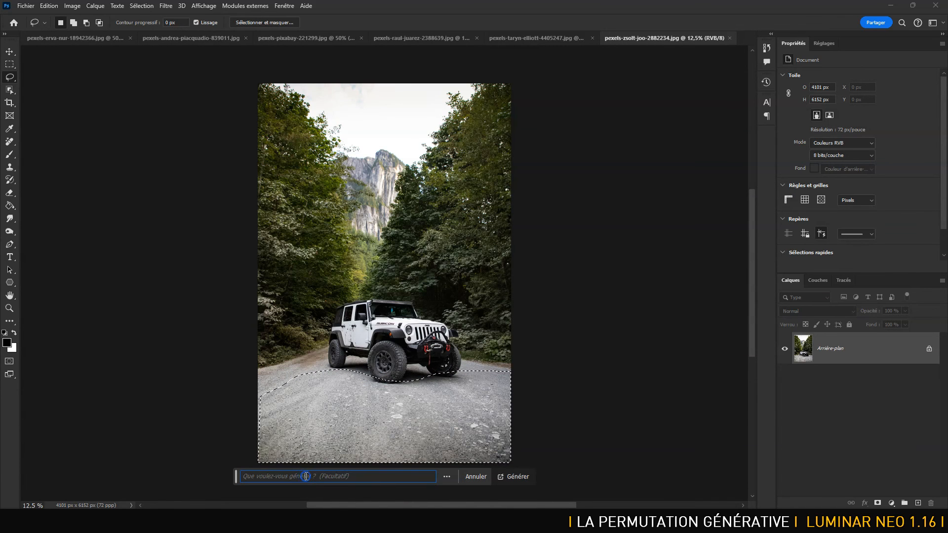
{"action": "type", "text": "flaq"}
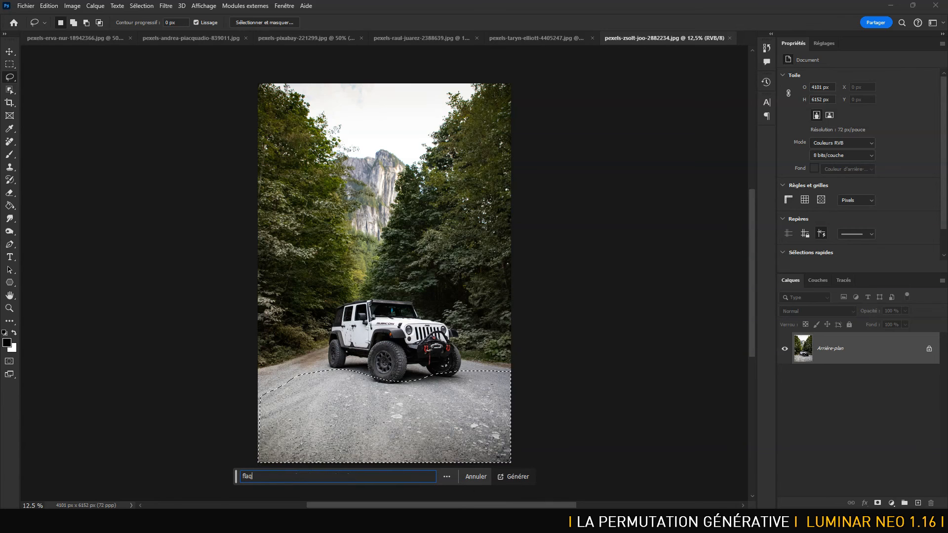
{"action": "type", "text": "ue d'eau"}
{"action": "key", "text": "Return"}
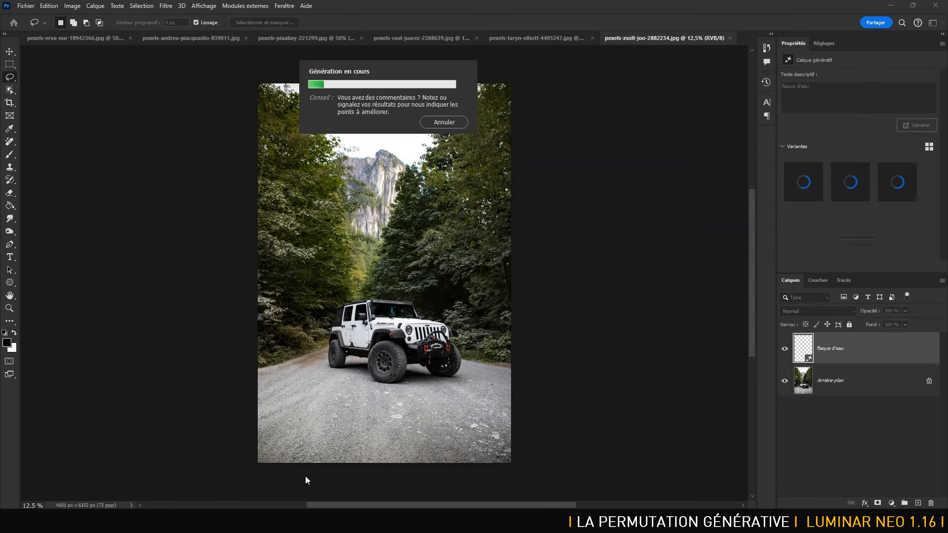
Return to Luminar Neo and compare the road before and after the puddle replacement
{"action": "key", "text": "alt+Tab"}
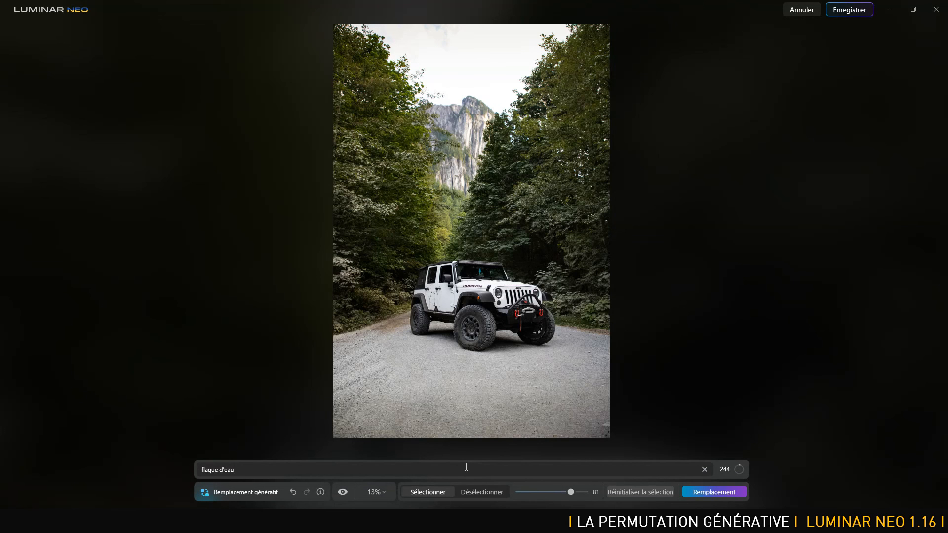
{"action": "left_click", "coordinate": [344, 492]}
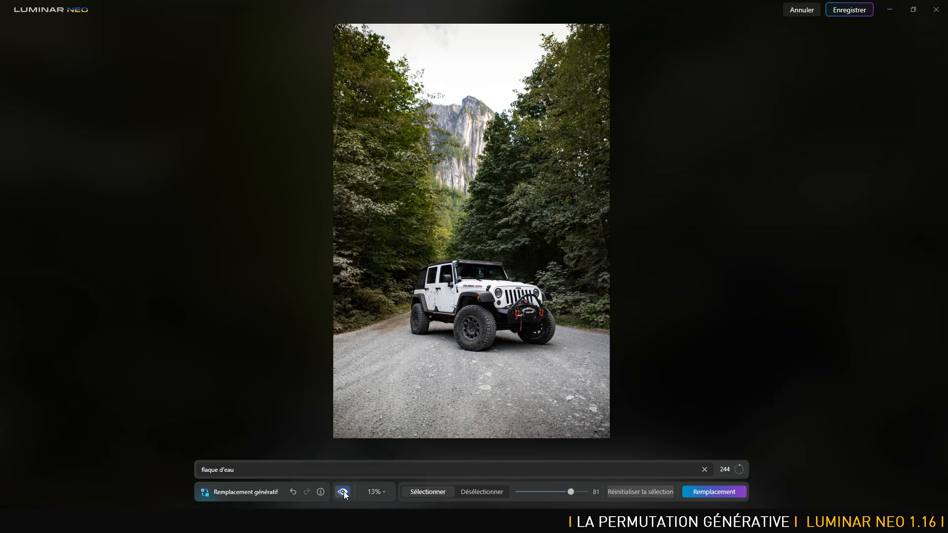
{"action": "left_click", "coordinate": [346, 495]}
{"action": "left_click", "coordinate": [344, 493]}
{"action": "left_click", "coordinate": [344, 491]}
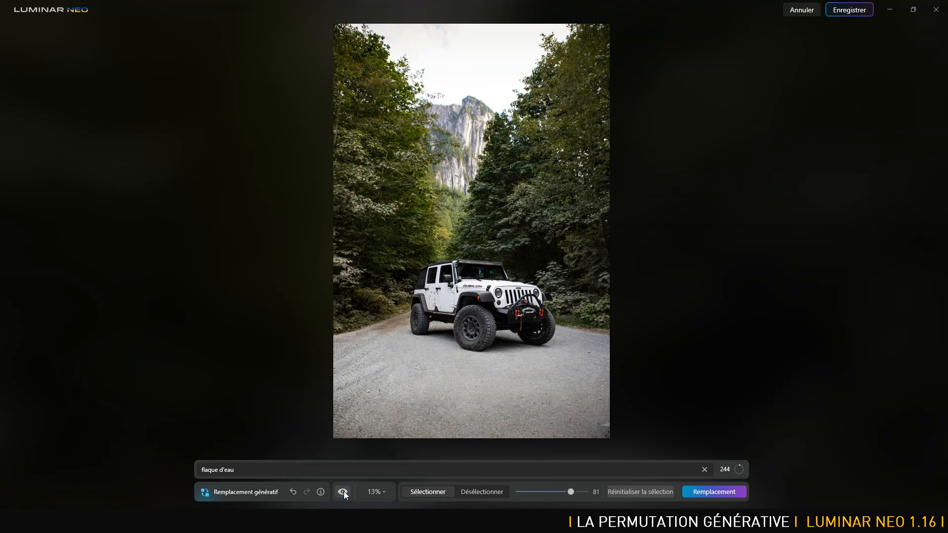
{"action": "left_click", "coordinate": [344, 491]}
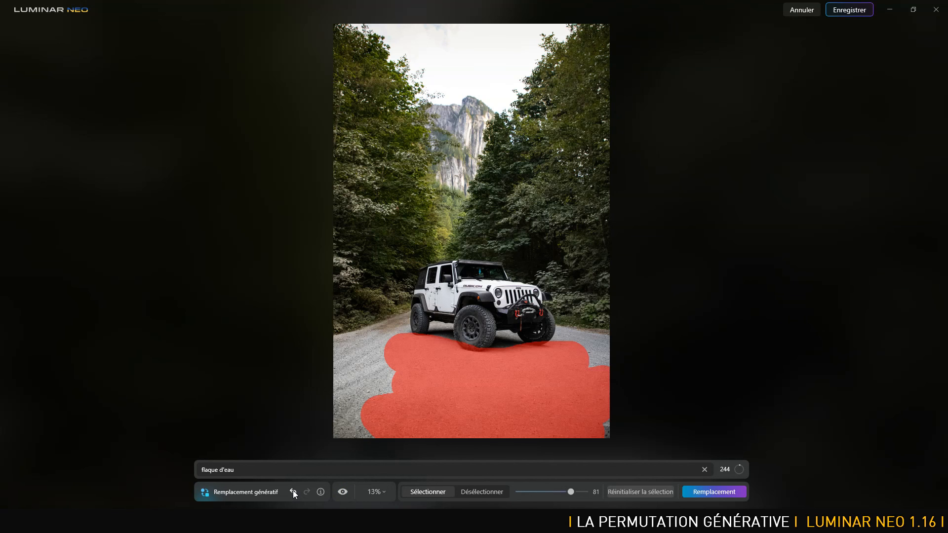
Undo the puddle replacement and reset the mask on the road
{"action": "left_click", "coordinate": [293, 491]}
{"action": "left_click", "coordinate": [293, 491]}
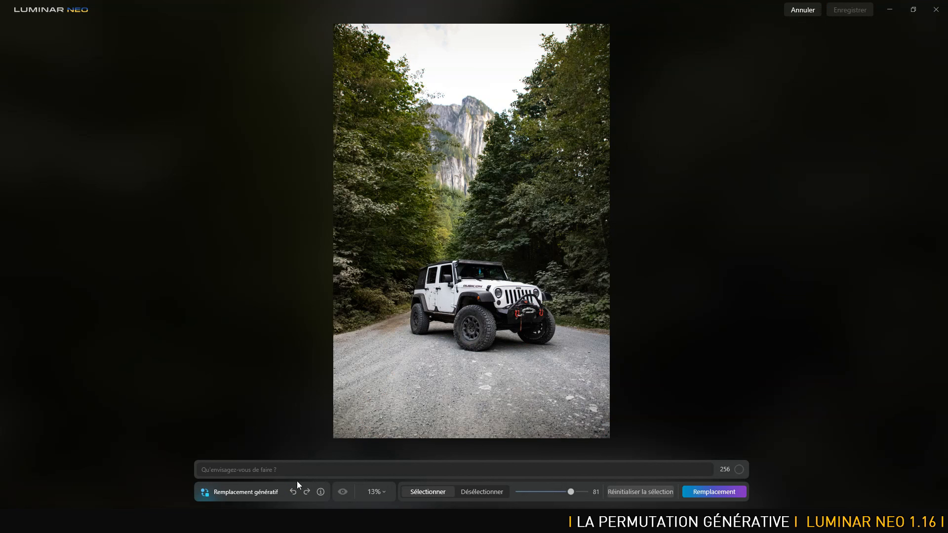
{"action": "left_click", "coordinate": [635, 494]}
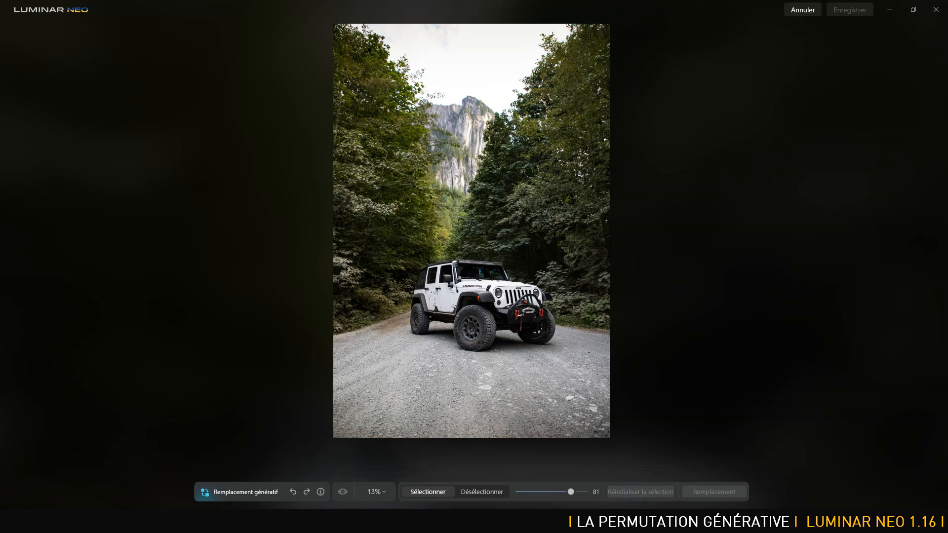
Mask the trees on both sides of the road and generate a replacement with the prompt "arbres avec des feuilles d'automne"
{"action": "mouse_move", "coordinate": [344, 36]}
{"action": "left_mouse_down"}
{"action": "mouse_move", "coordinate": [416, 117]}
{"action": "mouse_move", "coordinate": [436, 153]}
{"action": "mouse_move", "coordinate": [432, 188]}
{"action": "left_mouse_up"}
{"action": "mouse_move", "coordinate": [479, 191]}
{"action": "left_mouse_down"}
{"action": "mouse_move", "coordinate": [508, 119]}
{"action": "mouse_move", "coordinate": [596, 27]}
{"action": "mouse_move", "coordinate": [518, 69]}
{"action": "mouse_move", "coordinate": [562, 36]}
{"action": "mouse_move", "coordinate": [617, 33]}
{"action": "mouse_move", "coordinate": [604, 309]}
{"action": "mouse_move", "coordinate": [572, 299]}
{"action": "mouse_move", "coordinate": [574, 314]}
{"action": "mouse_move", "coordinate": [564, 289]}
{"action": "mouse_move", "coordinate": [511, 243]}
{"action": "mouse_move", "coordinate": [477, 230]}
{"action": "mouse_move", "coordinate": [449, 235]}
{"action": "mouse_move", "coordinate": [501, 239]}
{"action": "mouse_move", "coordinate": [426, 241]}
{"action": "left_mouse_up"}
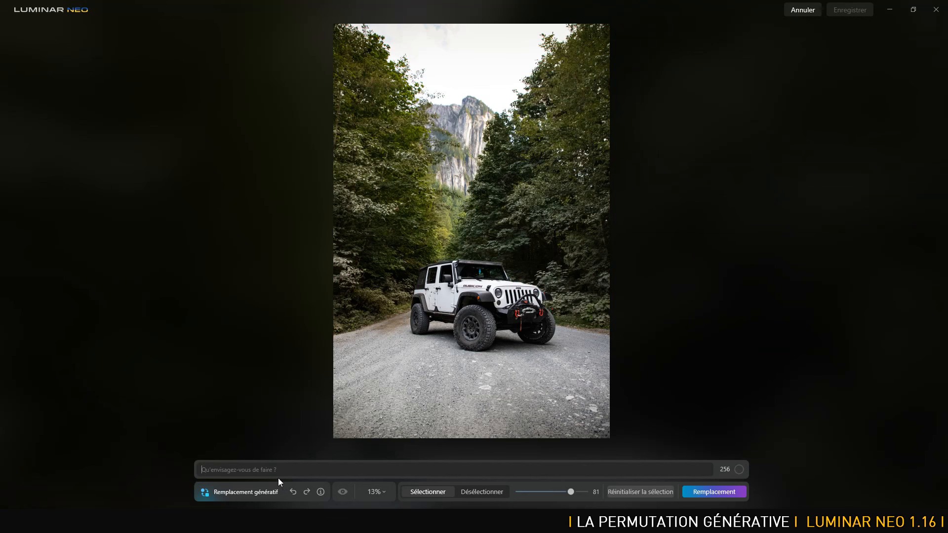
{"action": "left_click", "coordinate": [278, 468]}
{"action": "type", "text": "arbres avec des feuilles d'automne"}
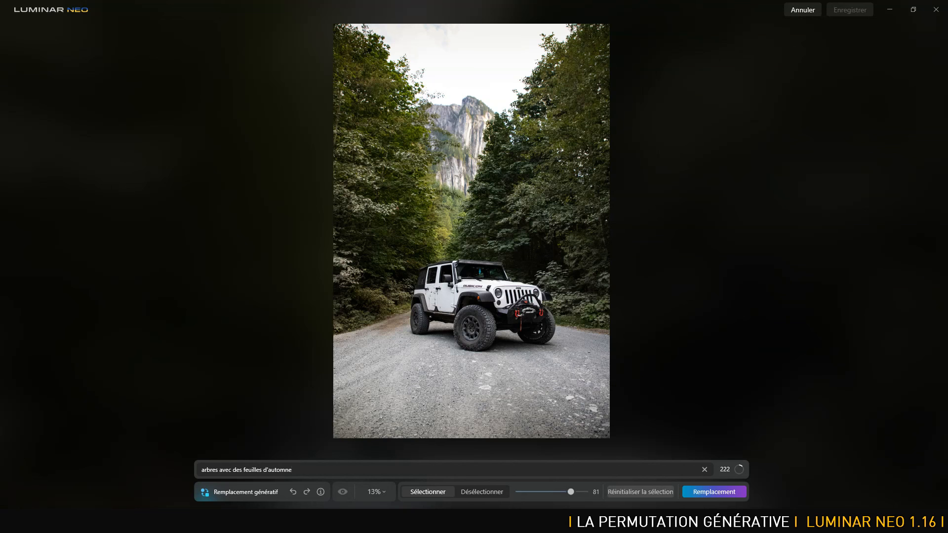
{"action": "left_click", "coordinate": [716, 493]}
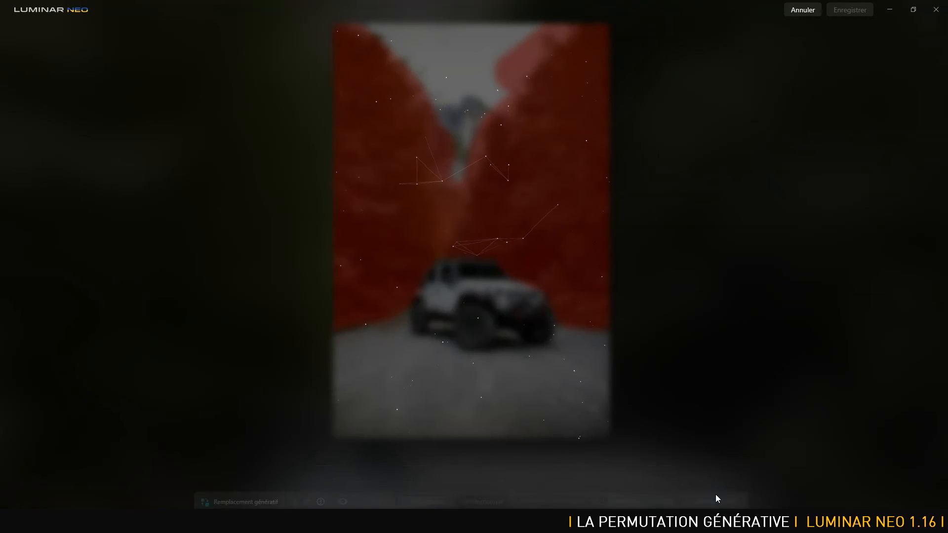
Switch to Photoshop, compare the three puddle variations and keep the third one
{"action": "key", "text": "alt+Tab"}
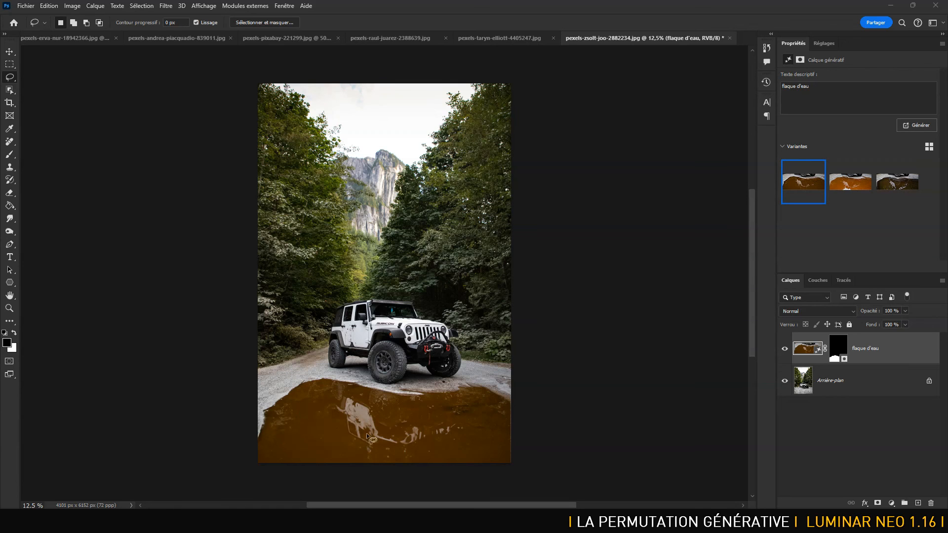
{"action": "left_click", "coordinate": [855, 188]}
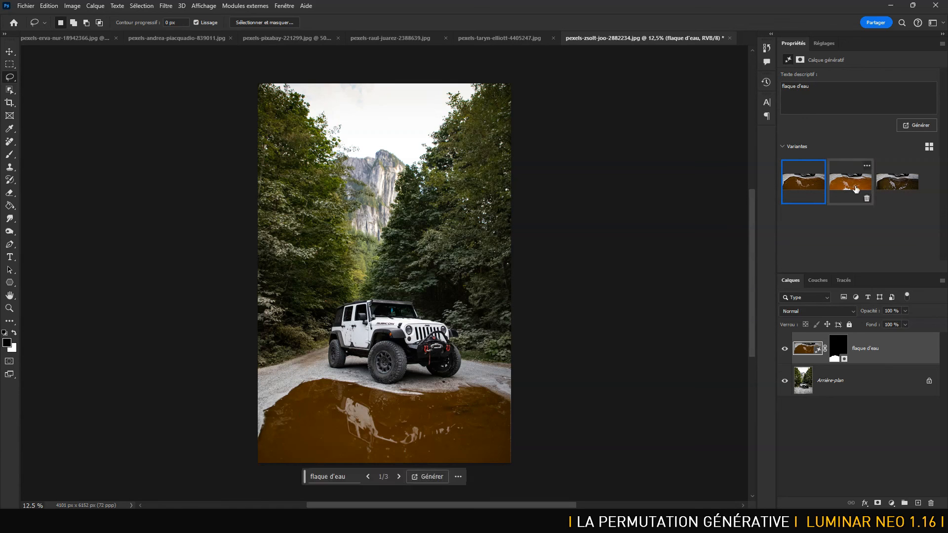
{"action": "left_click", "coordinate": [855, 187]}
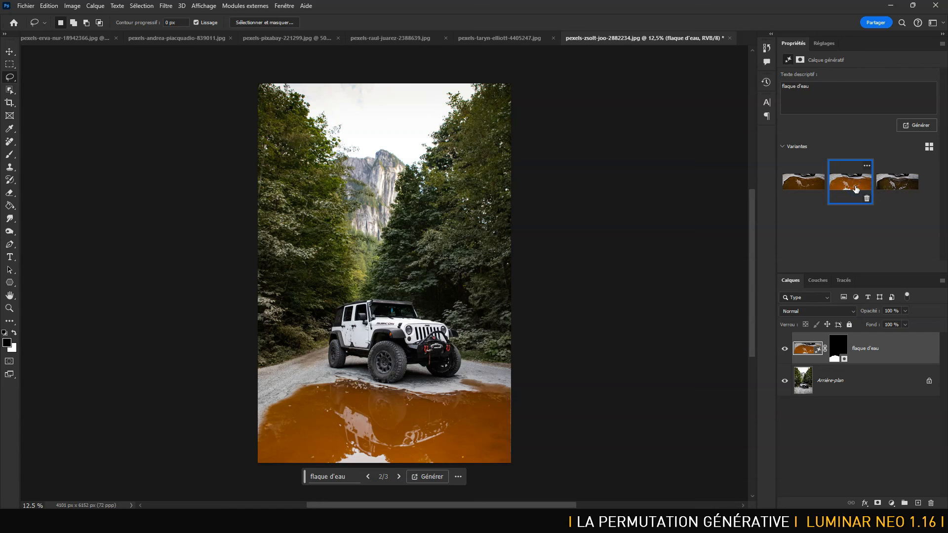
{"action": "left_click", "coordinate": [896, 183]}
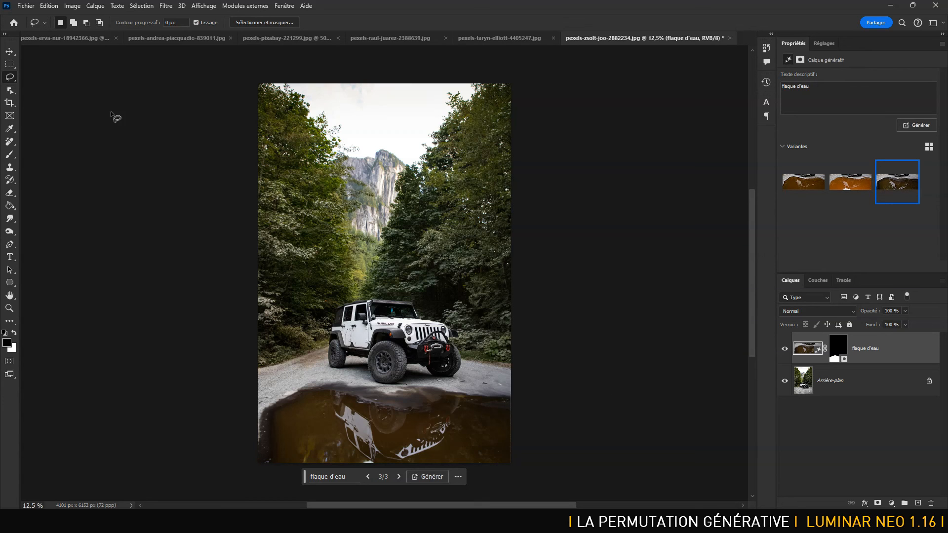
Lasso the trees on both sides of the road around the Jeep and start a Generative Fill
{"action": "mouse_move", "coordinate": [291, 79]}
{"action": "left_mouse_down"}
{"action": "mouse_move", "coordinate": [358, 147]}
{"action": "mouse_move", "coordinate": [374, 187]}
{"action": "mouse_move", "coordinate": [369, 229]}
{"action": "mouse_move", "coordinate": [455, 76]}
{"action": "mouse_move", "coordinate": [504, 64]}
{"action": "mouse_move", "coordinate": [559, 173]}
{"action": "mouse_move", "coordinate": [575, 346]}
{"action": "mouse_move", "coordinate": [566, 371]}
{"action": "mouse_move", "coordinate": [463, 352]}
{"action": "mouse_move", "coordinate": [457, 327]}
{"action": "mouse_move", "coordinate": [392, 291]}
{"action": "mouse_move", "coordinate": [344, 294]}
{"action": "mouse_move", "coordinate": [320, 336]}
{"action": "mouse_move", "coordinate": [290, 354]}
{"action": "mouse_move", "coordinate": [222, 359]}
{"action": "mouse_move", "coordinate": [214, 75]}
{"action": "left_mouse_up"}
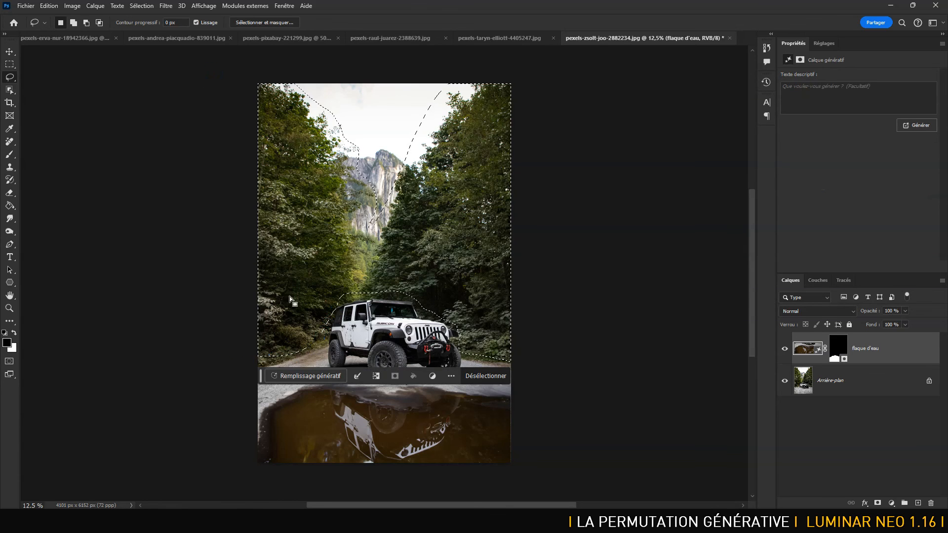
{"action": "left_click", "coordinate": [324, 376]}
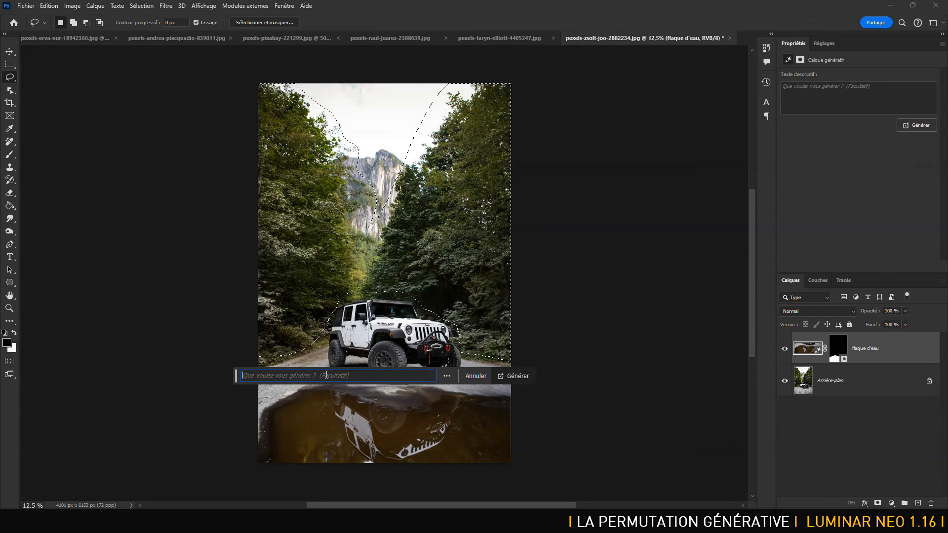
Check the pixel dimensions of the Jeep photo without resizing it
{"action": "left_click", "coordinate": [72, 5]}
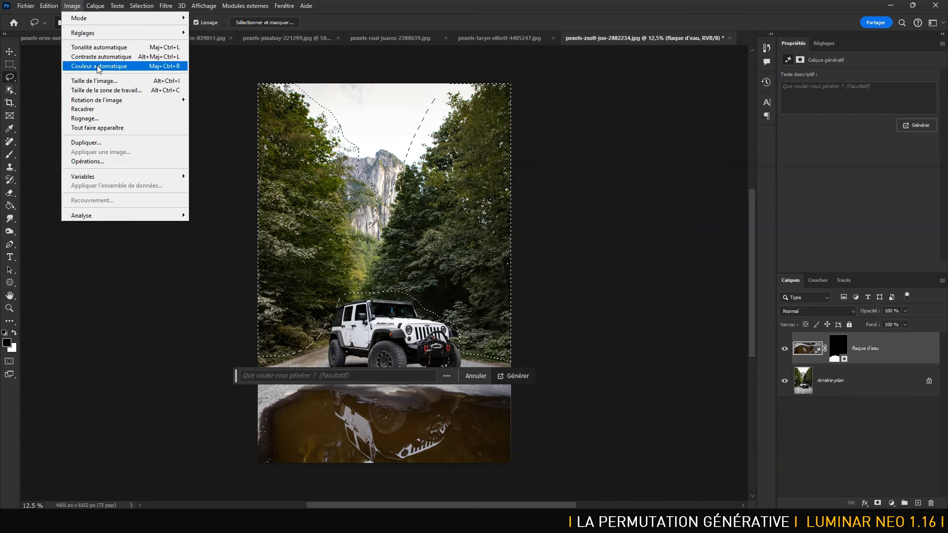
{"action": "left_click", "coordinate": [102, 83]}
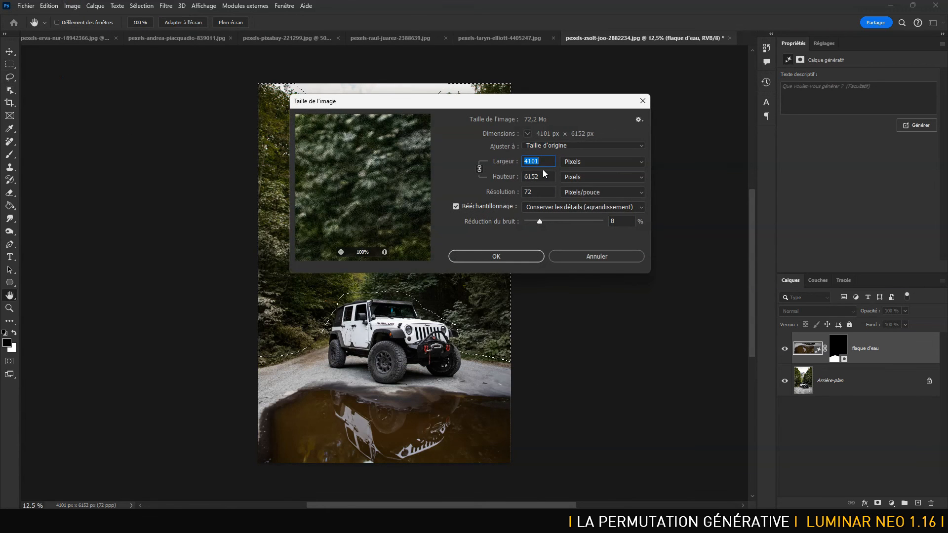
{"action": "left_click", "coordinate": [596, 257]}
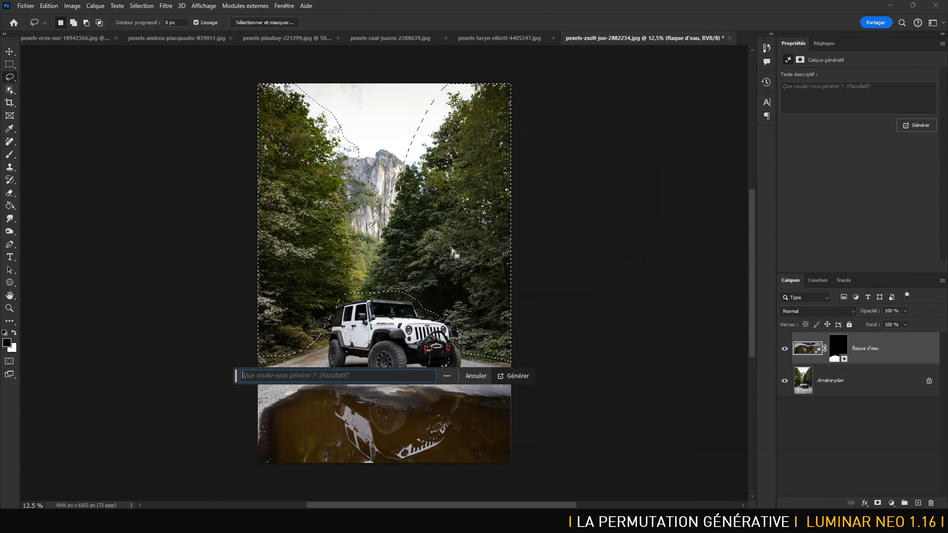
Generate the tree fill with the prompt "arbres avec feuilles d'automne" and switch to Luminar Neo to view its autumn trees
{"action": "left_click", "coordinate": [267, 374]}
{"action": "type", "text": "arbres"}
{"action": "type", "text": " avac fe"}
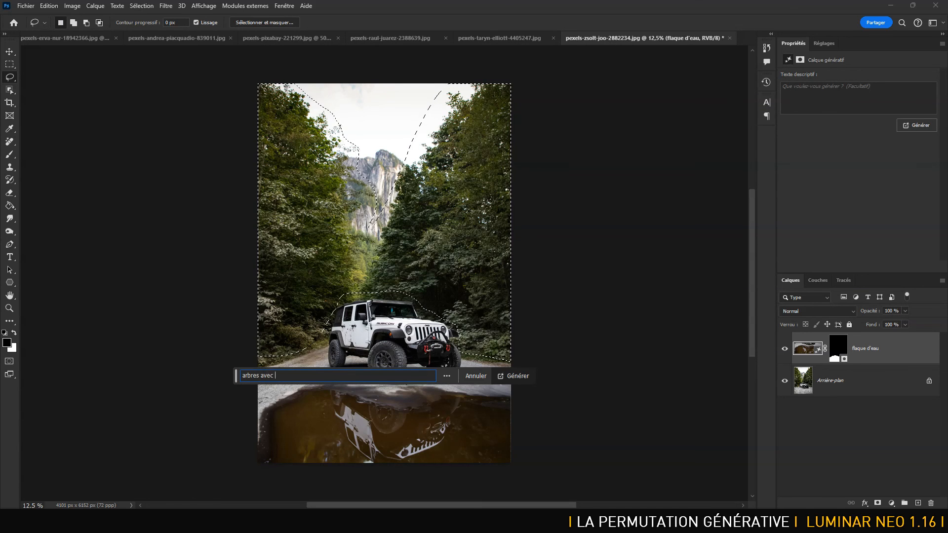
{"action": "type", "text": "uilles d'automne"}
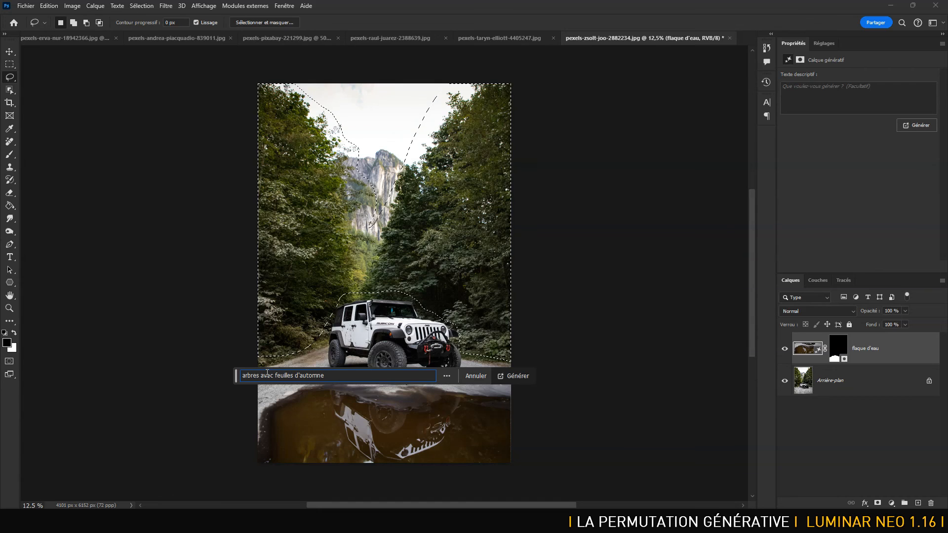
{"action": "key", "text": "Return"}
{"action": "key", "text": "alt+Tab"}
{"action": "key", "text": "alt+Tab"}
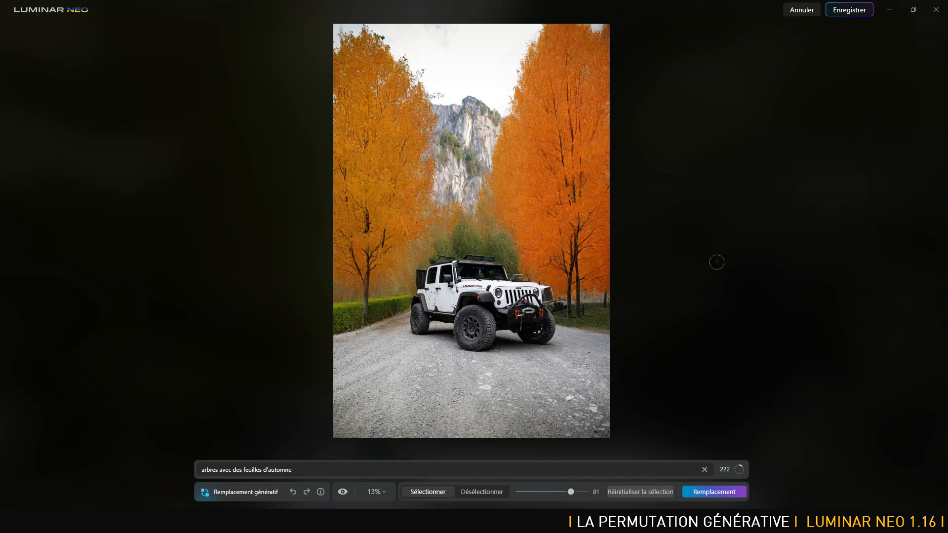
Examine the generated autumn trees around the Jeep up close, with the red selection overlay hidden and shown
{"action": "key", "text": "ctrl+equal"}
{"action": "key", "text": "ctrl+equal"}
{"action": "key", "text": "space"}
{"action": "left_click_drag", "start_coordinate": [653, 346], "coordinate": [660, 104]}
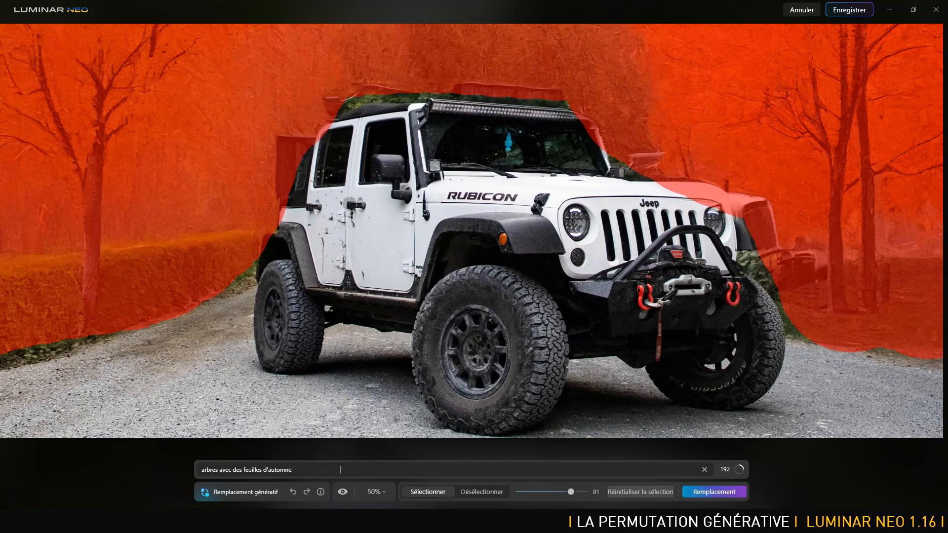
{"action": "left_click", "coordinate": [343, 496]}
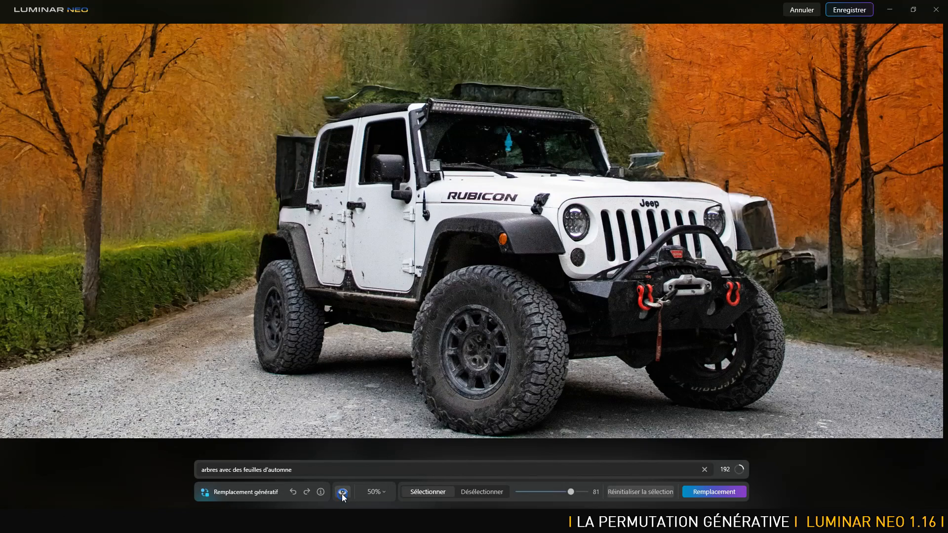
{"action": "left_click", "coordinate": [343, 494]}
{"action": "left_click", "coordinate": [338, 492]}
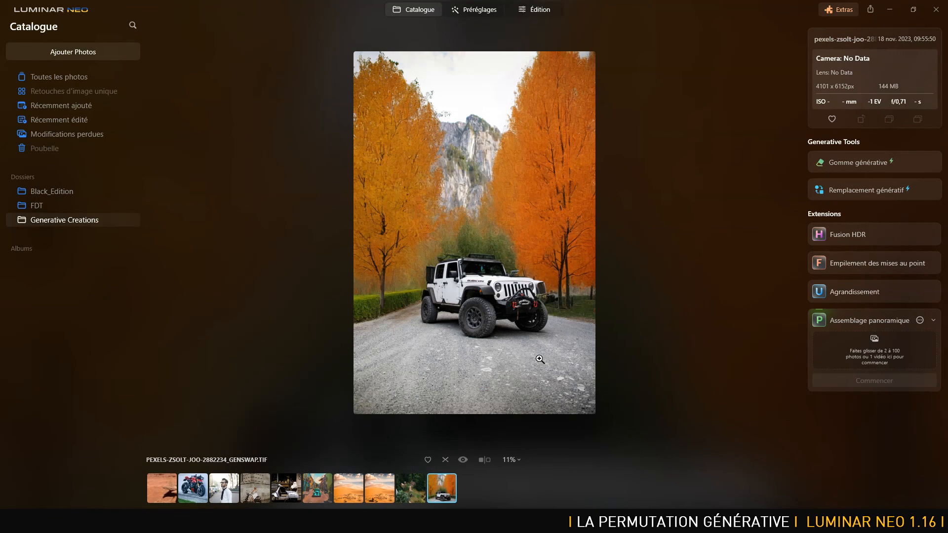
Compare the two GenSwap versions of the desert photo in the Generative Creations folder
{"action": "left_click", "coordinate": [372, 492]}
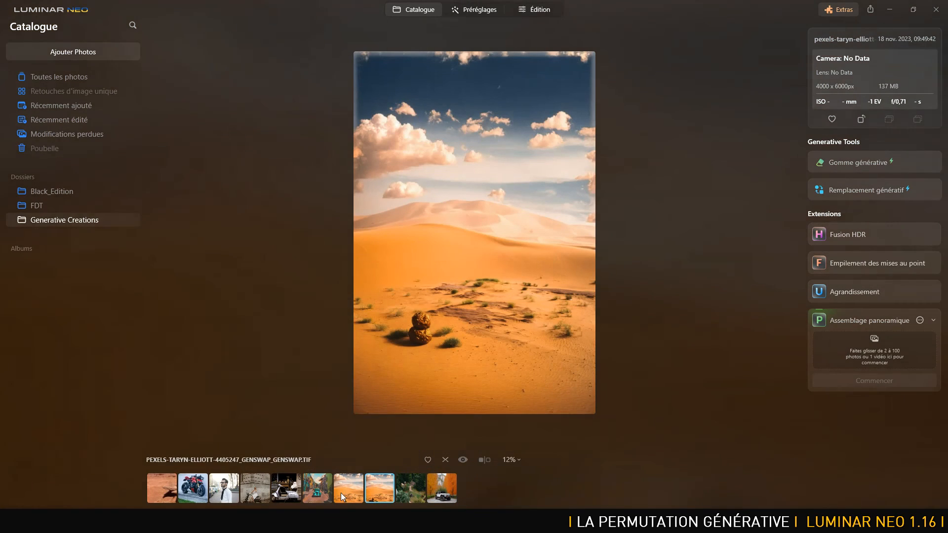
{"action": "left_click", "coordinate": [341, 493]}
{"action": "left_click", "coordinate": [379, 492]}
Switch to Photoshop, compare the three autumn tree variations on the Jeep photo and keep the second one
{"action": "key", "text": "alt+Tab"}
{"action": "key", "text": "alt+Tab"}
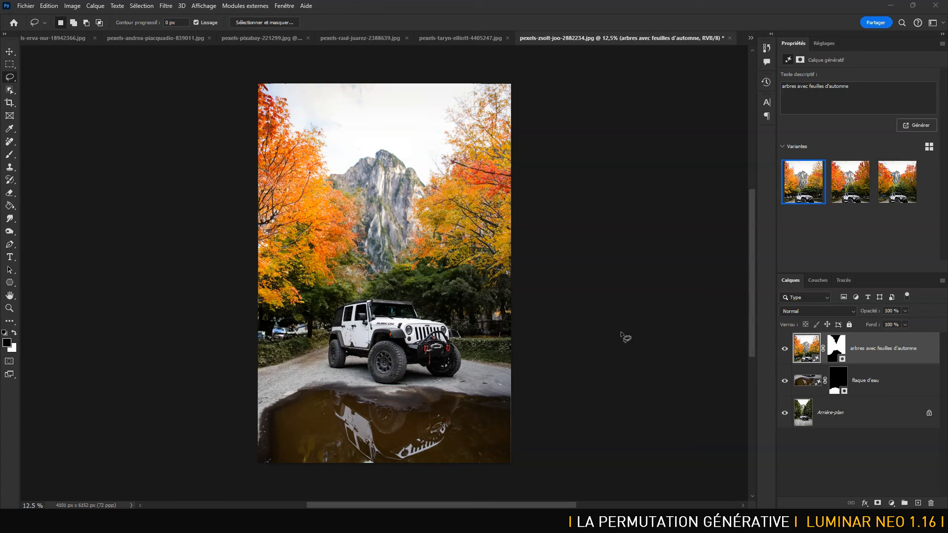
{"action": "key", "text": "ctrl+plus"}
{"action": "key", "text": "ctrl+plus"}
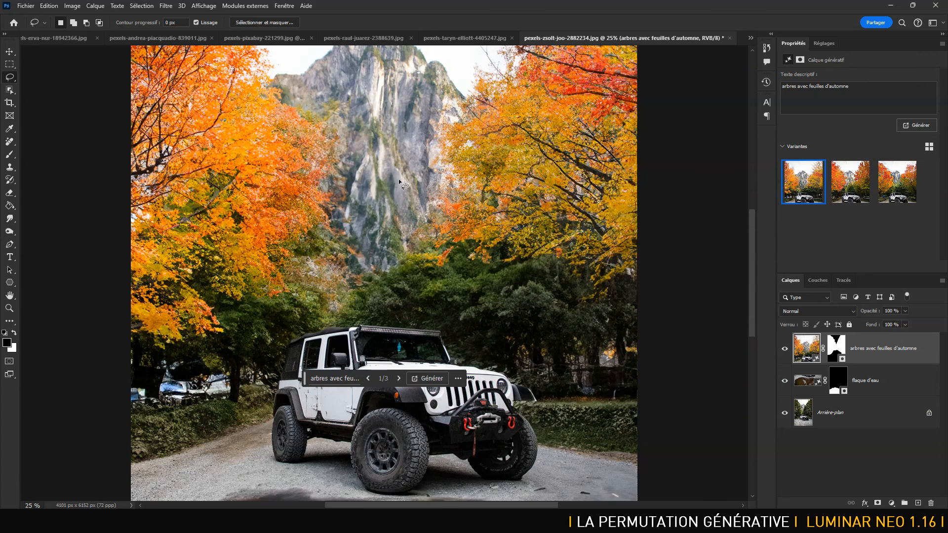
{"action": "left_click", "coordinate": [853, 183]}
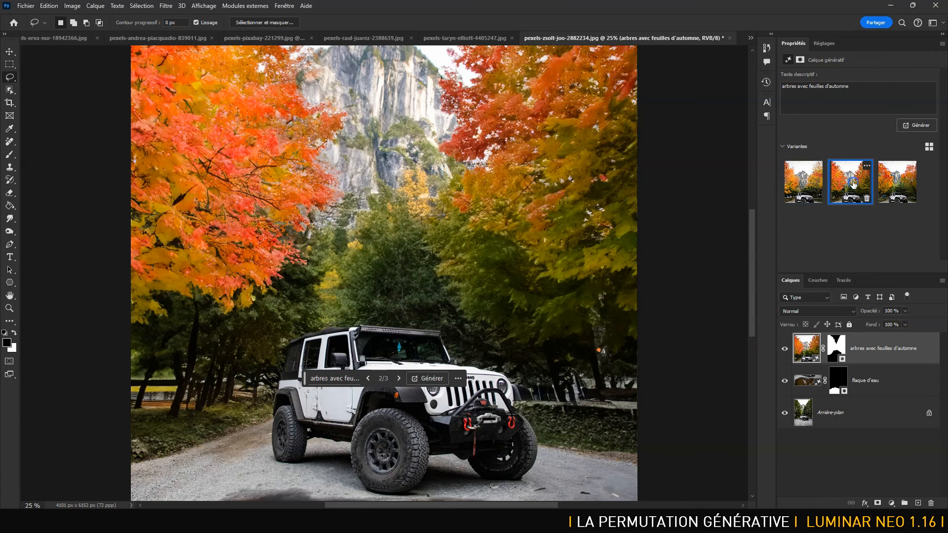
{"action": "left_click", "coordinate": [903, 182]}
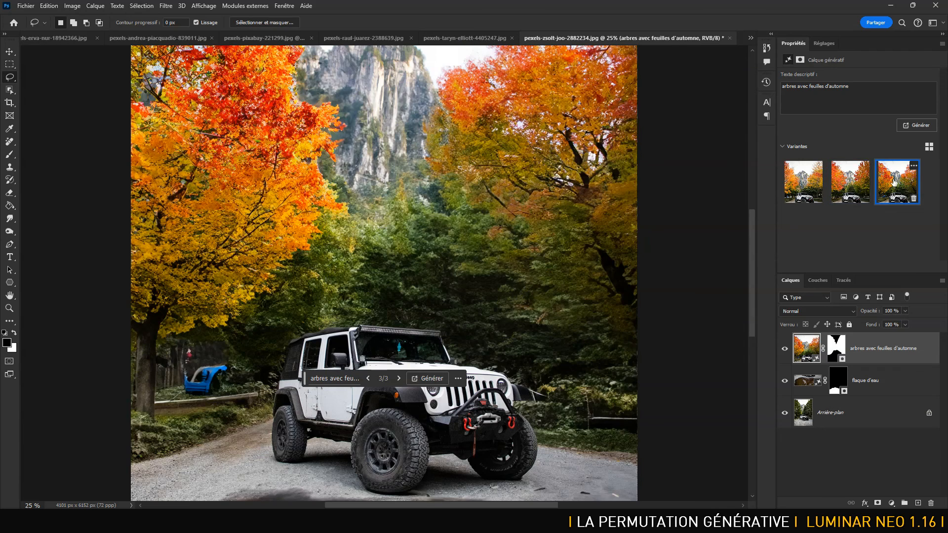
{"action": "left_click", "coordinate": [853, 180]}
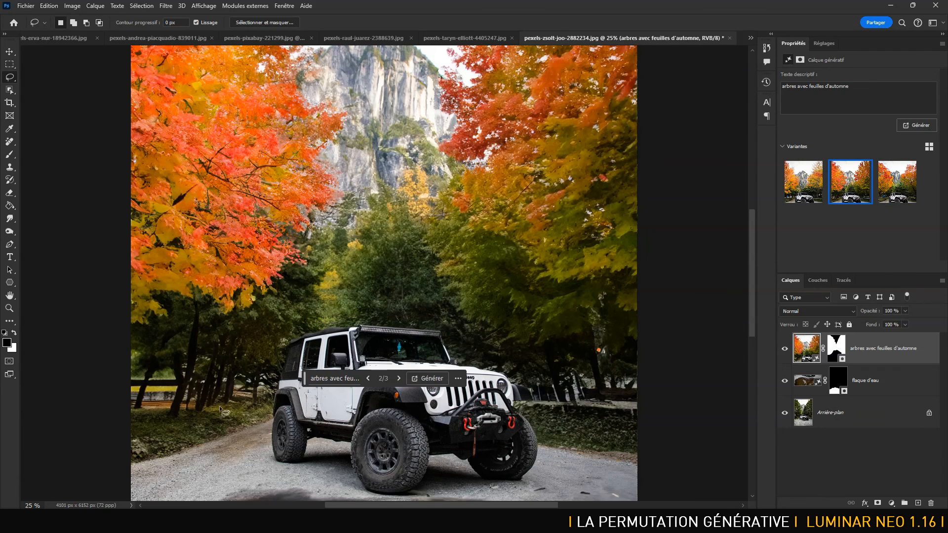
{"action": "key", "text": "ctrl+minus"}
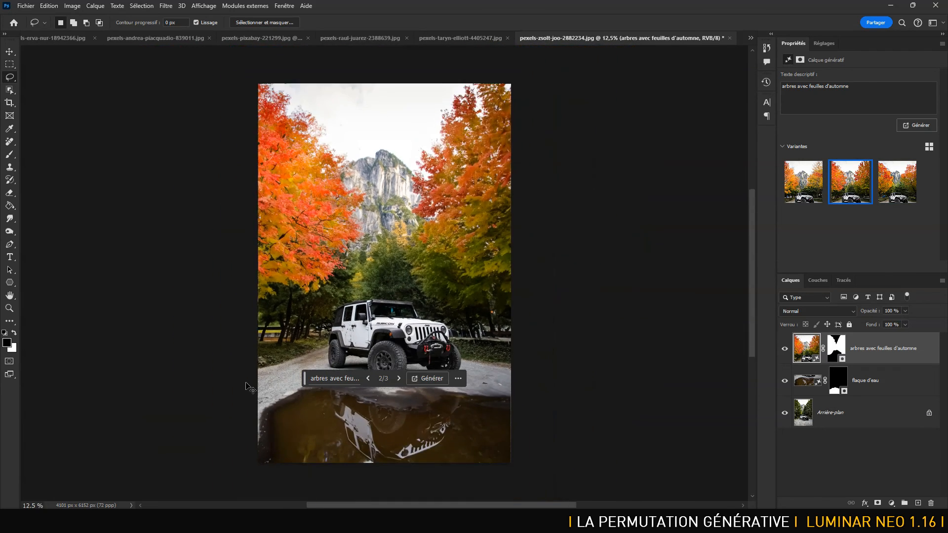